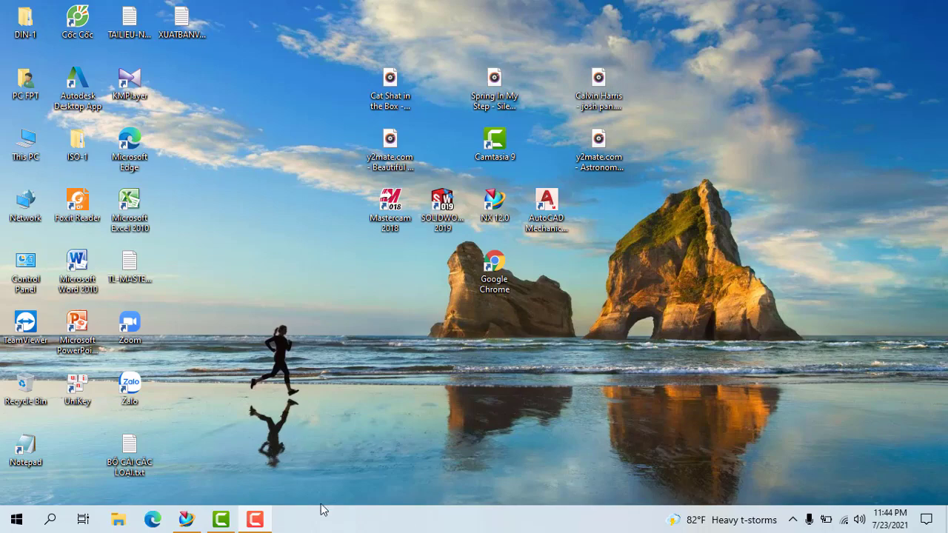
# Restore the NX 12 window from the taskbar, showing the New dialog's Drawing templates.
pyautogui.click(255, 520)
pyautogui.click(263, 522)
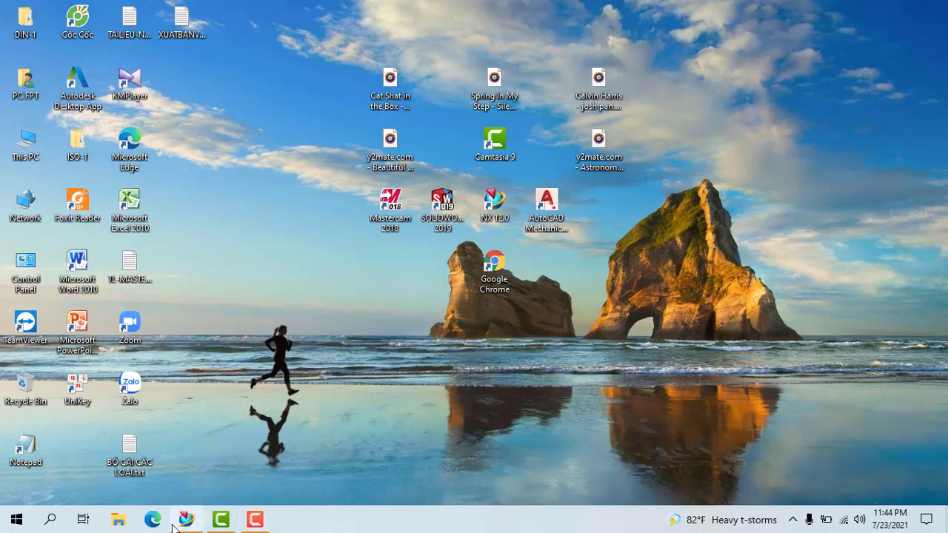
pyautogui.click(186, 518)
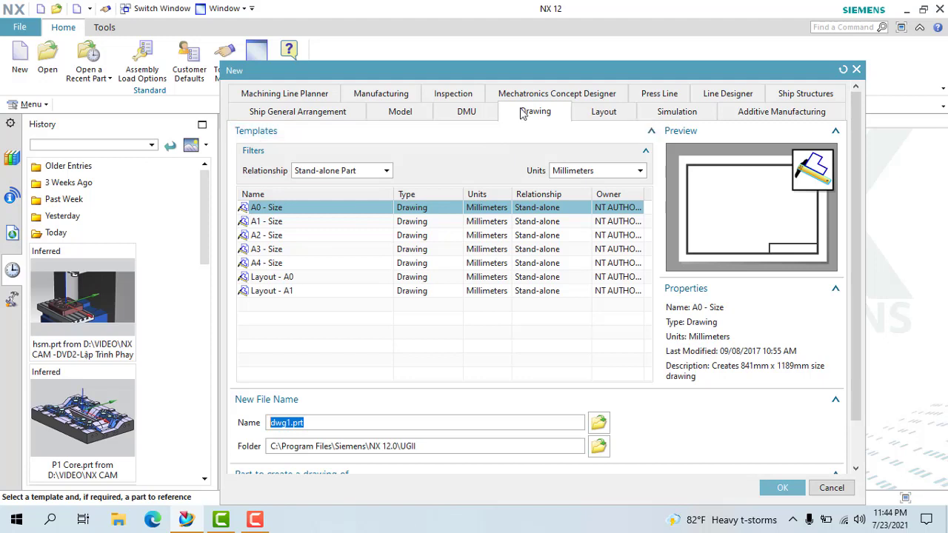
# Create drawing dwg1.prt from the A4 - Size template with Millimeters units.
pyautogui.click(572, 174)
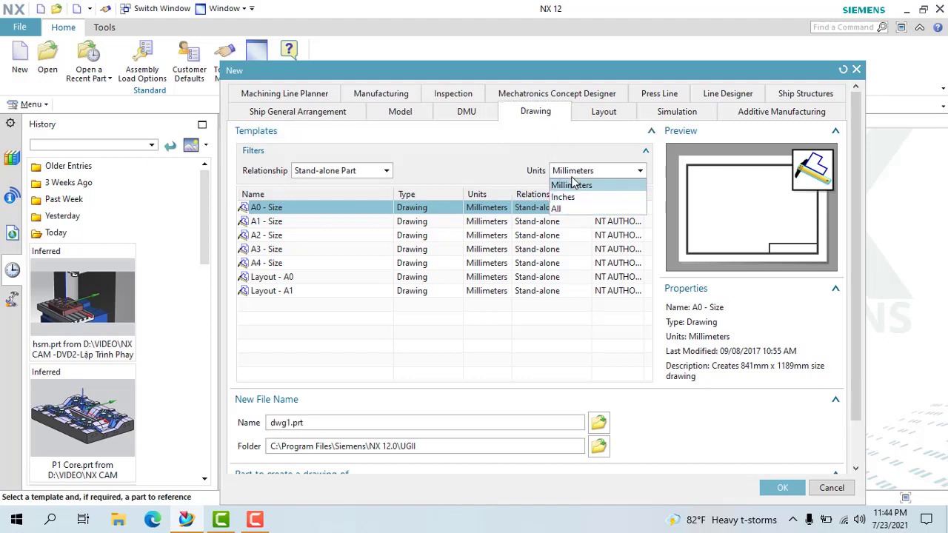
pyautogui.click(571, 187)
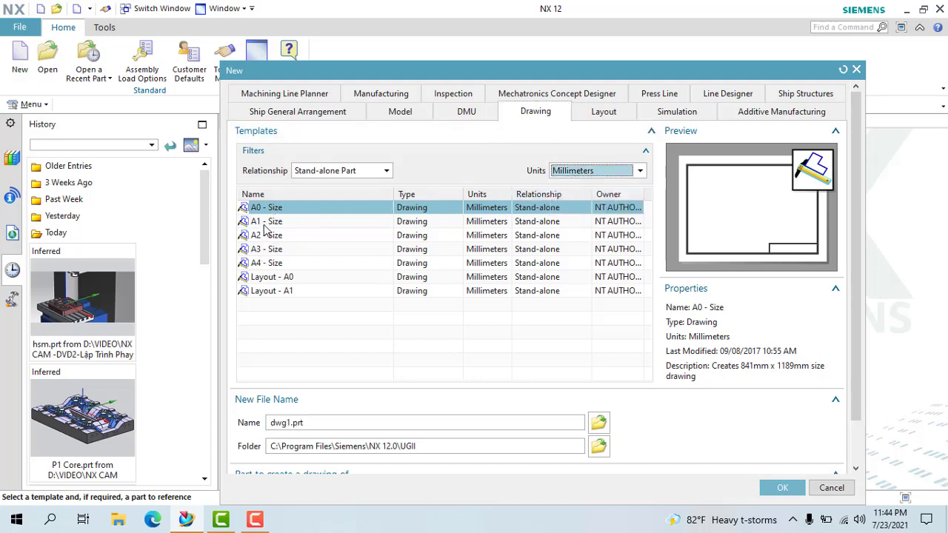
pyautogui.click(285, 249)
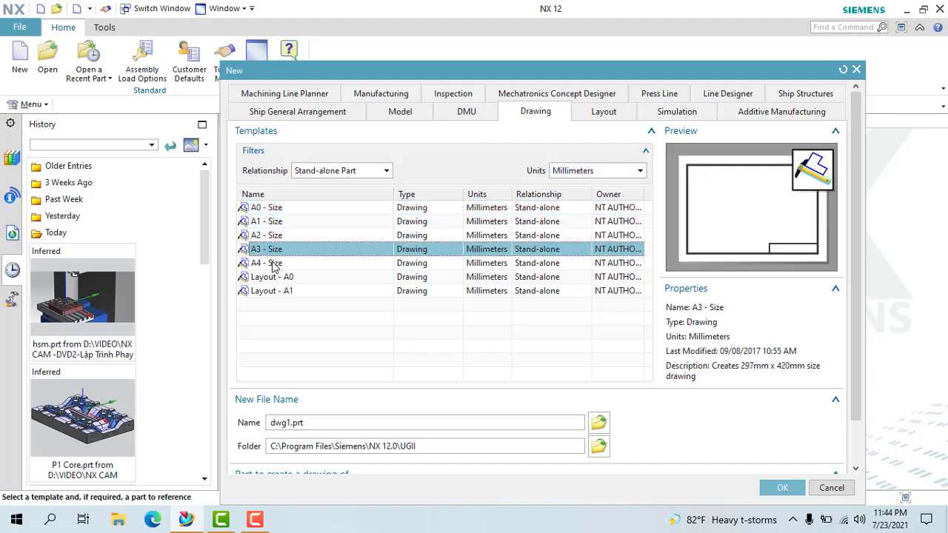
pyautogui.click(302, 263)
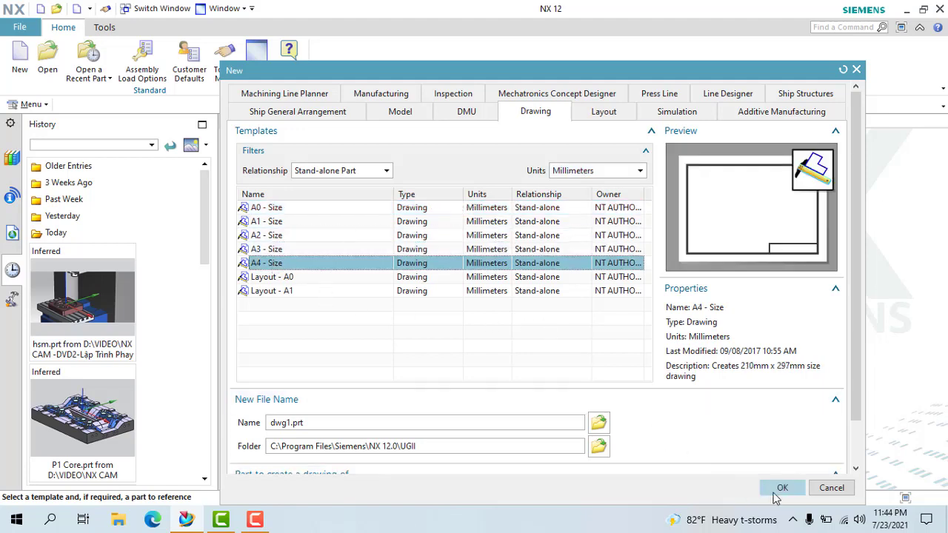
pyautogui.click(779, 487)
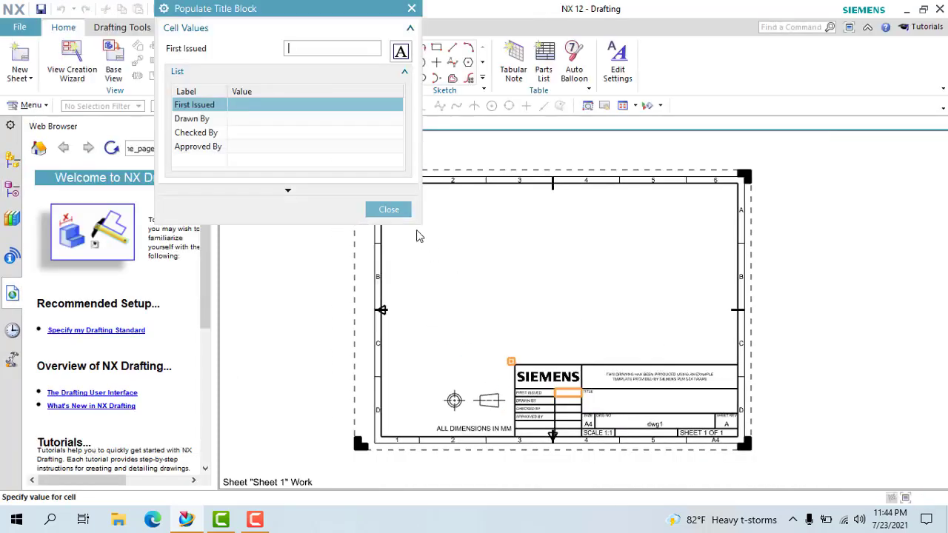
# Close the Populate Title Block prompt and zoom around the blank A4 sheet.
pyautogui.click(389, 209)
pyautogui.scroll(-2, 503, 334)
pyautogui.scroll(2, 570, 380)
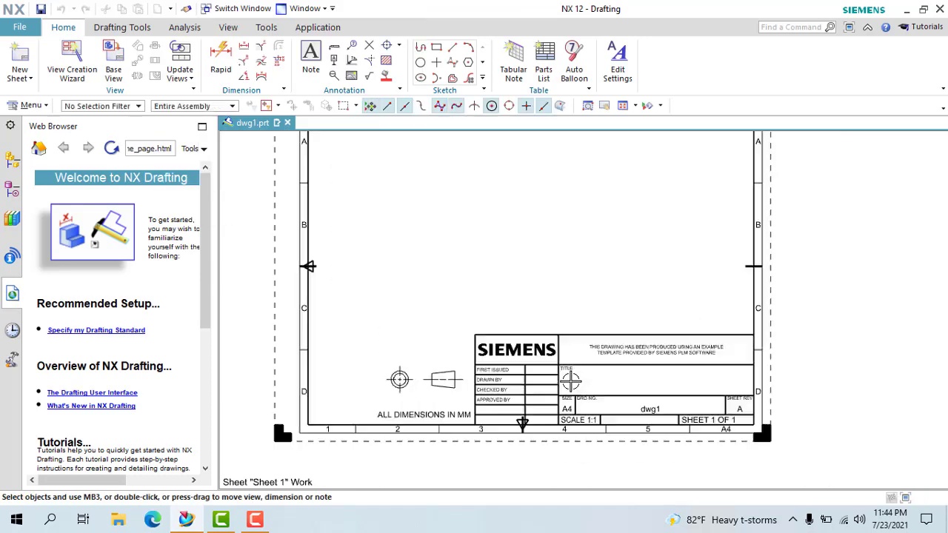
pyautogui.scroll(-3, 570, 380)
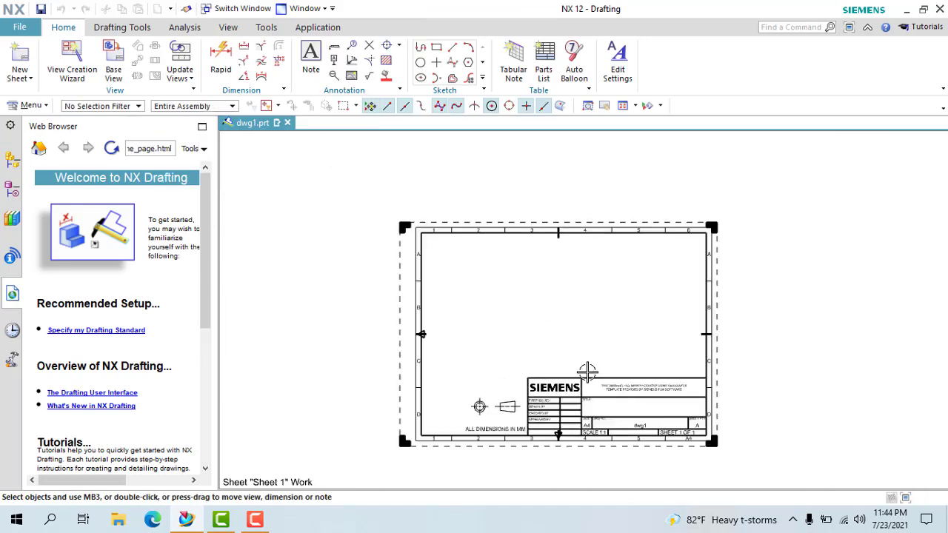
pyautogui.scroll(-1, 577, 355)
pyautogui.scroll(2, 590, 372)
pyautogui.scroll(2, 533, 348)
pyautogui.scroll(1, 529, 345)
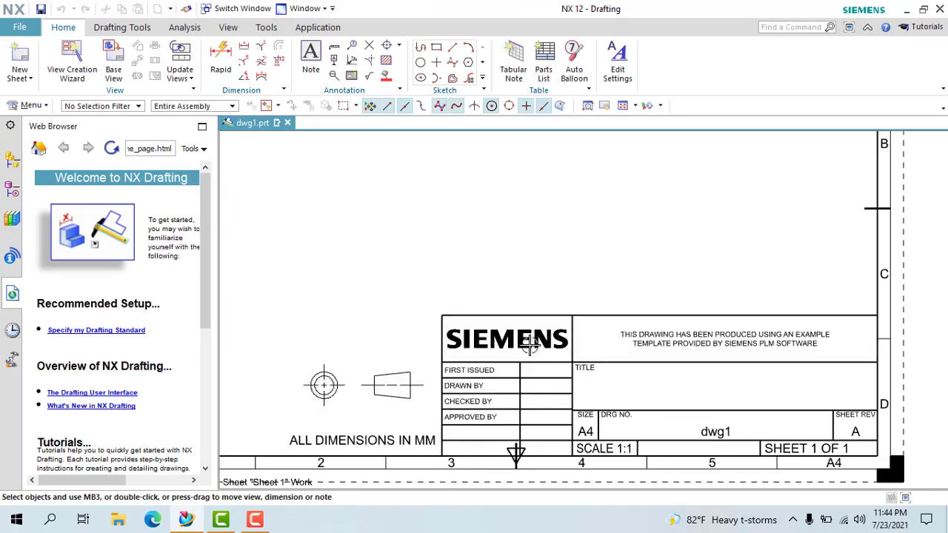
pyautogui.scroll(-4, 528, 345)
pyautogui.scroll(2, 523, 332)
pyautogui.scroll(2, 523, 332)
pyautogui.scroll(-3, 362, 185)
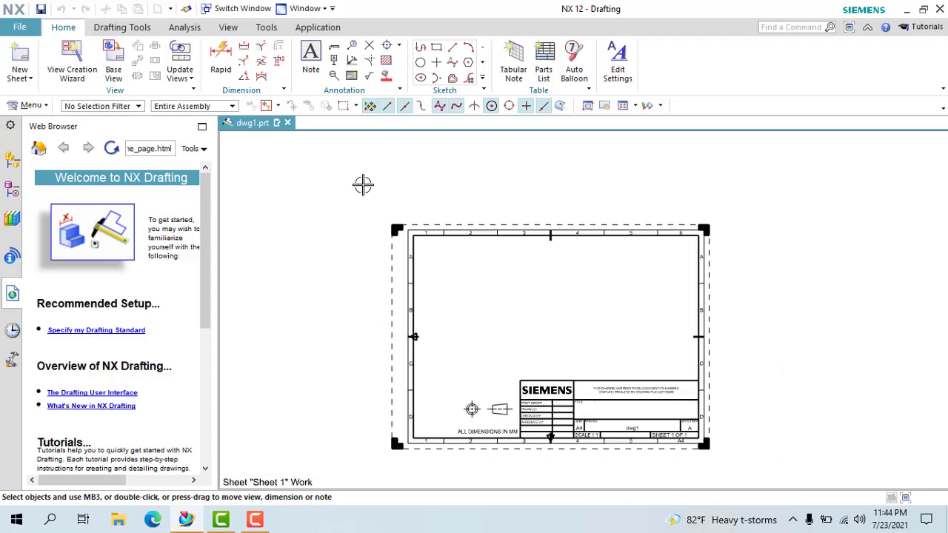
pyautogui.scroll(1, 666, 416)
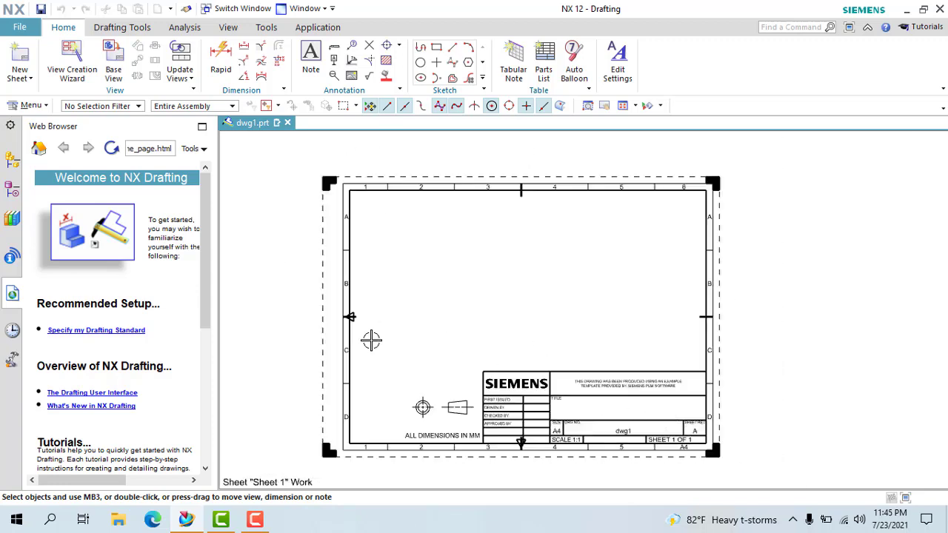
pyautogui.scroll(3, 371, 340)
pyautogui.scroll(-2, 381, 335)
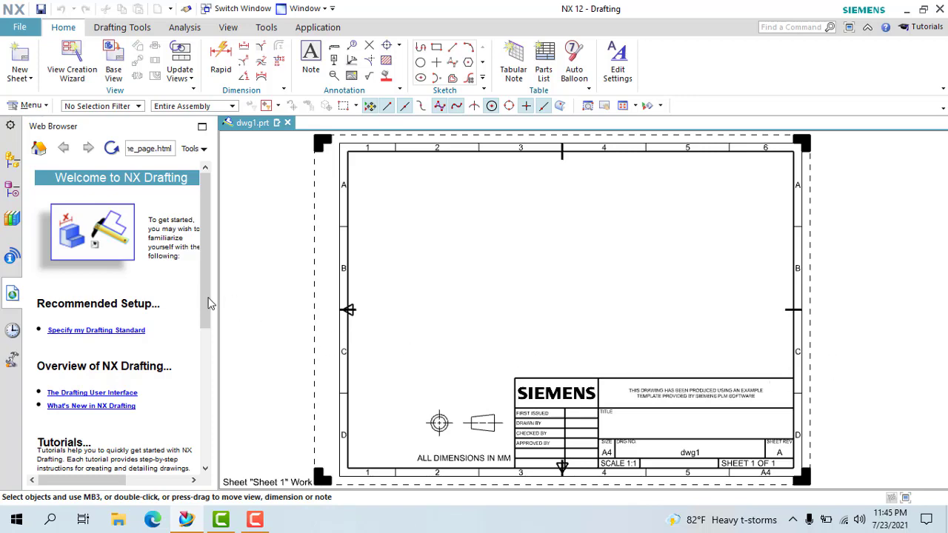
pyautogui.scroll(-3, 84, 290)
pyautogui.scroll(3, 138, 325)
pyautogui.scroll(-3, 148, 211)
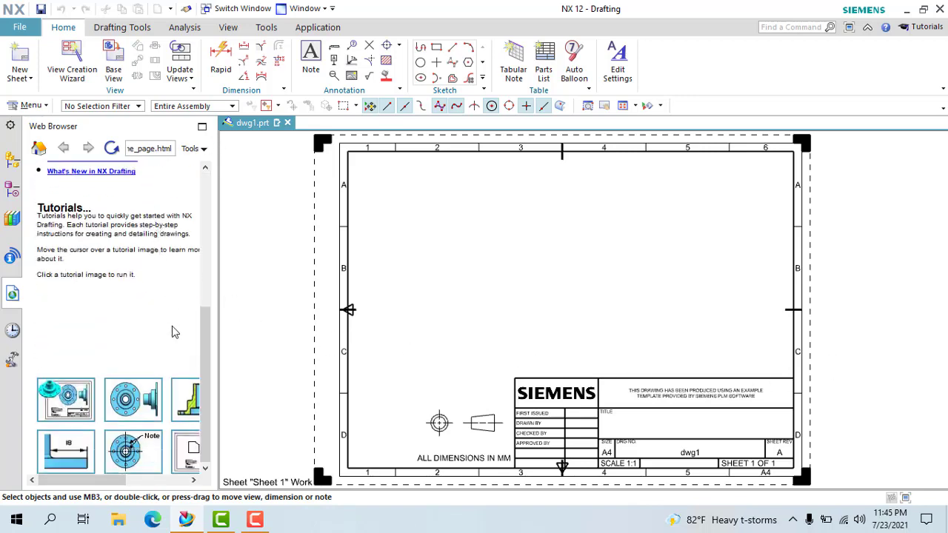
pyautogui.scroll(3, 175, 332)
pyautogui.scroll(-3, 173, 299)
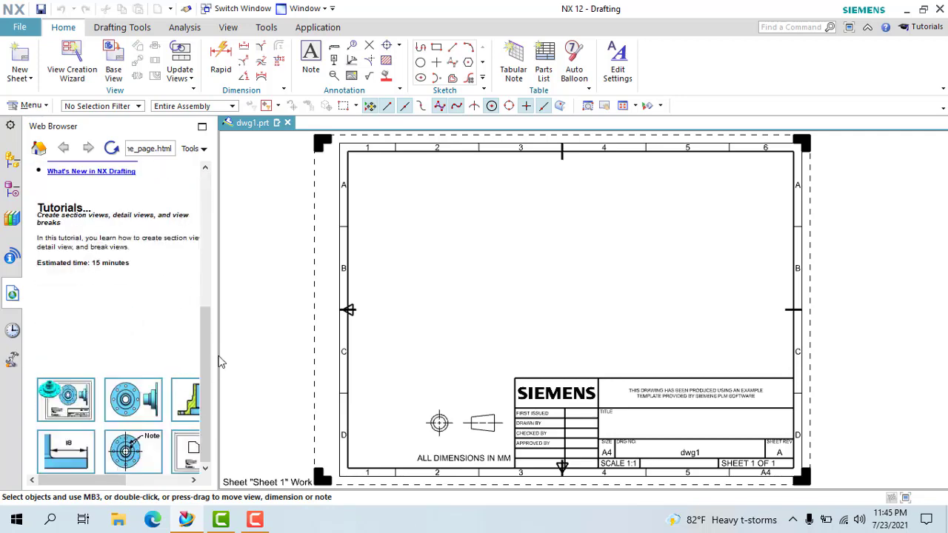
pyautogui.moveTo(211, 324); pyautogui.dragTo(217, 216)
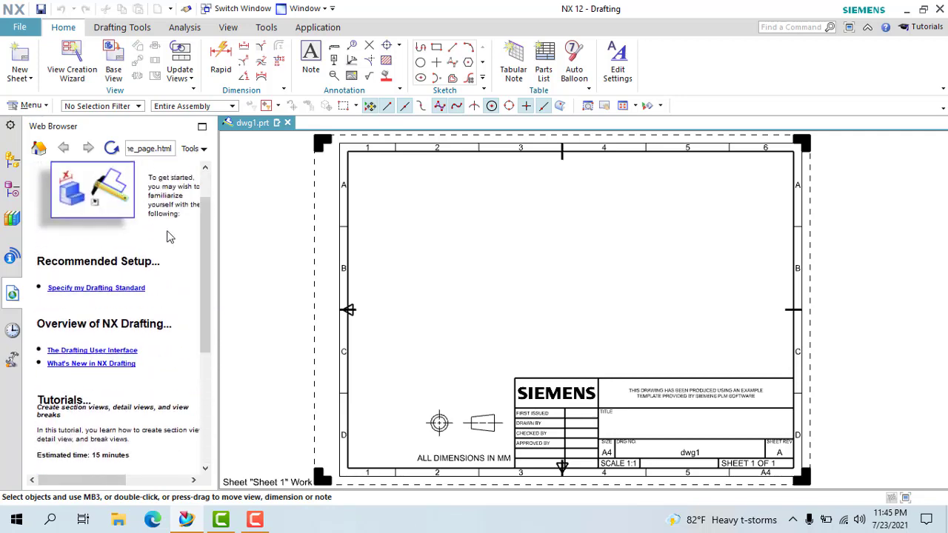
pyautogui.scroll(-3, 202, 291)
pyautogui.scroll(3, 185, 222)
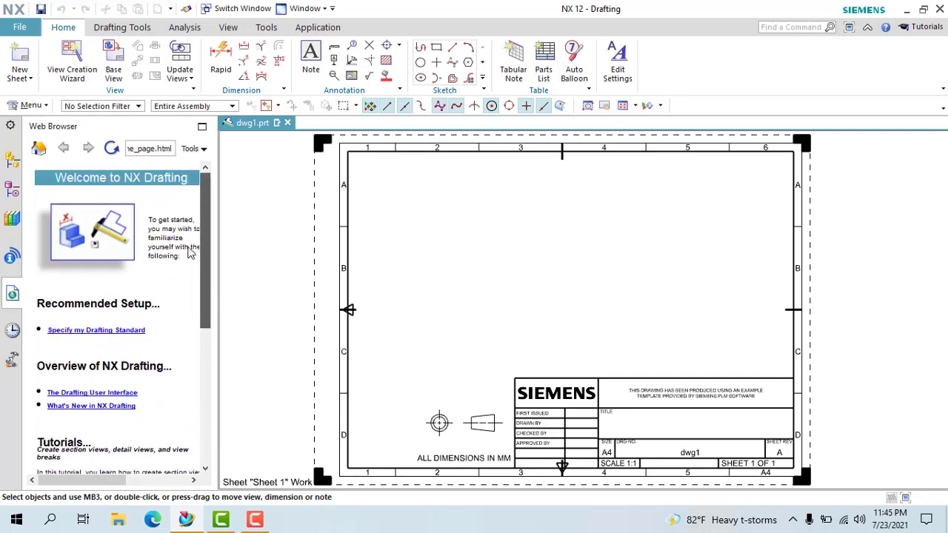
# Open Edit Sheet for Sheet 1 from the Part Navigator.
pyautogui.click(12, 194)
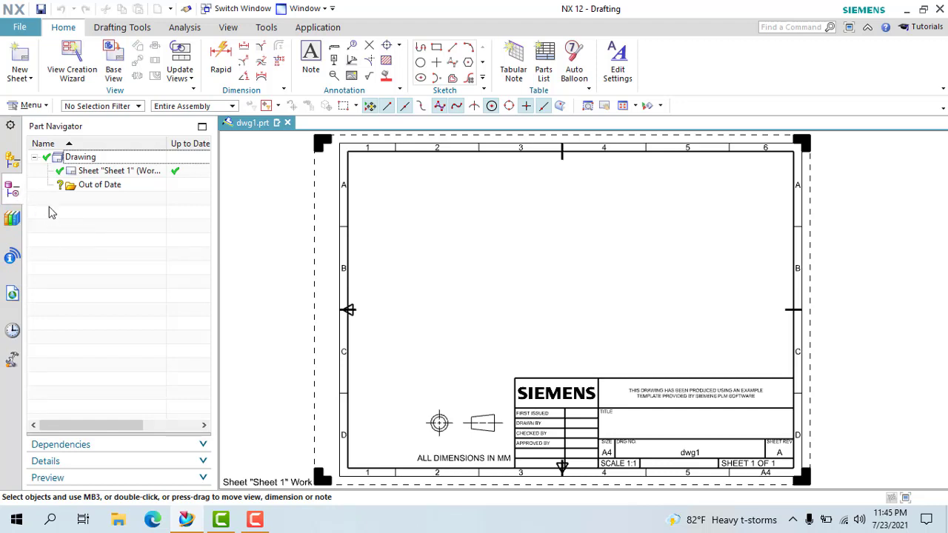
pyautogui.click(141, 174)
pyautogui.rightClick(137, 176)
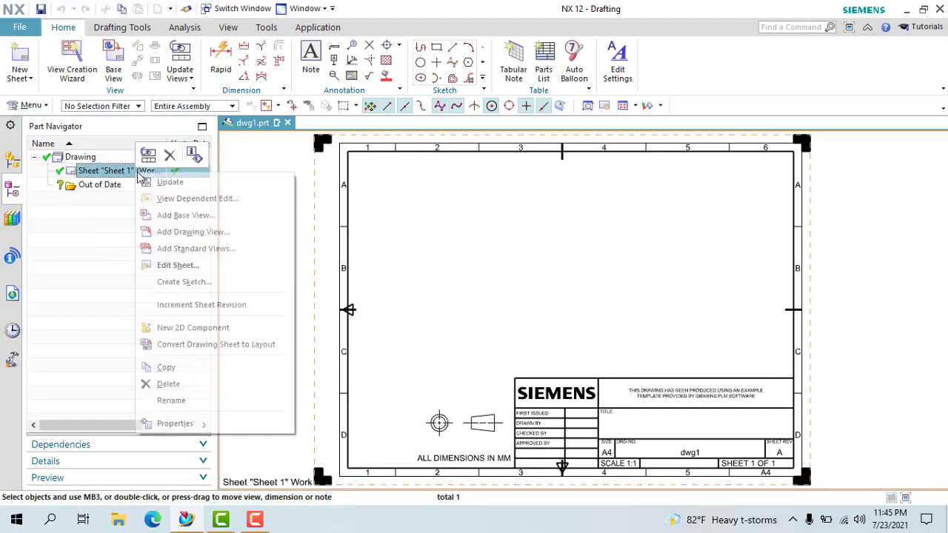
pyautogui.click(176, 266)
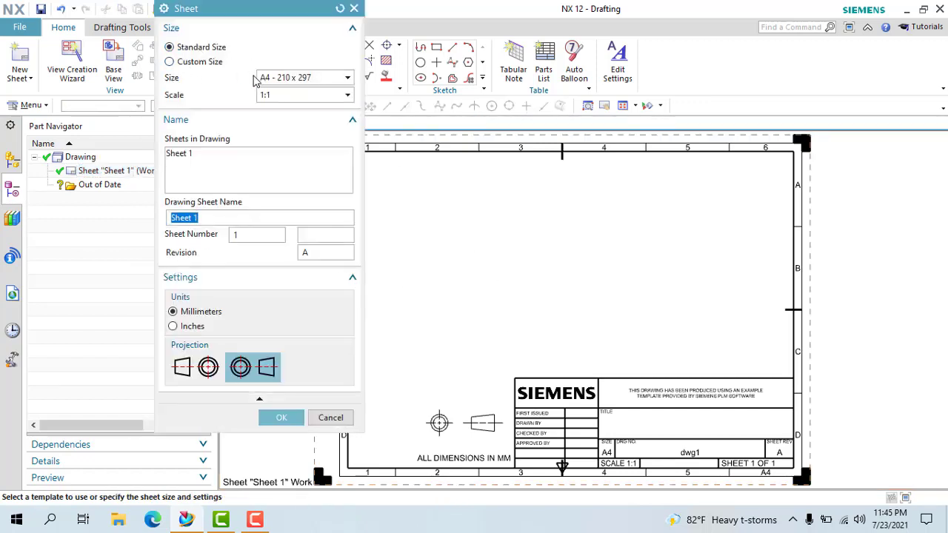
# Set Sheet 1's standard size to A3 - 297 x 420.
pyautogui.click(259, 77)
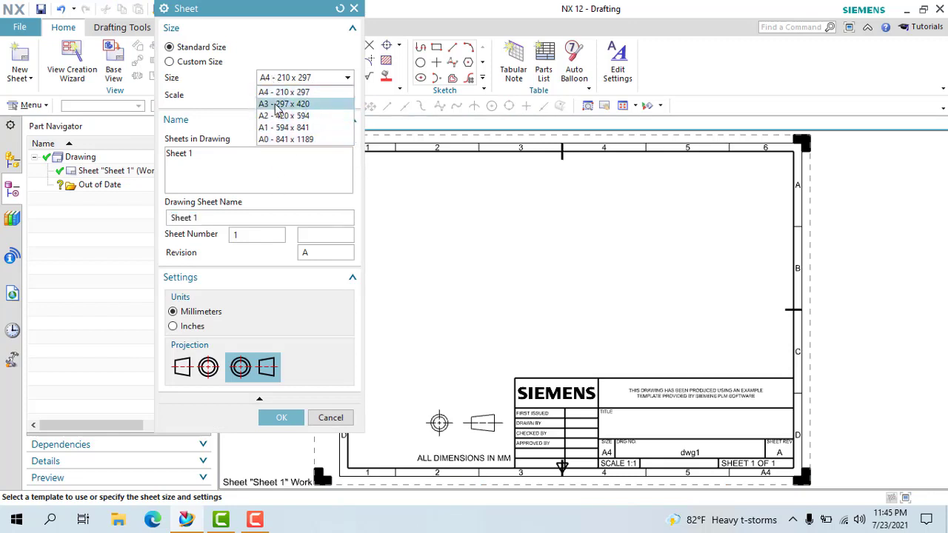
pyautogui.click(278, 108)
pyautogui.click(281, 77)
pyautogui.click(348, 103)
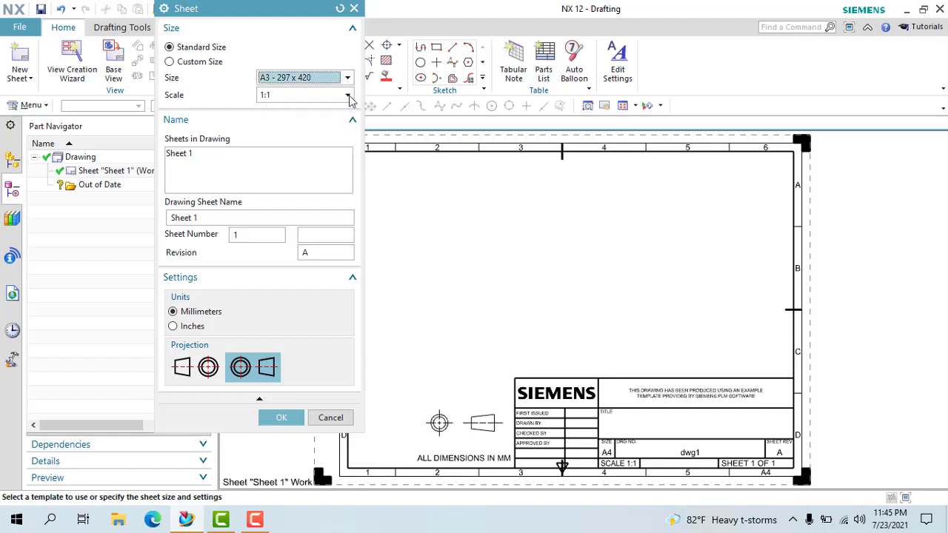
pyautogui.click(169, 62)
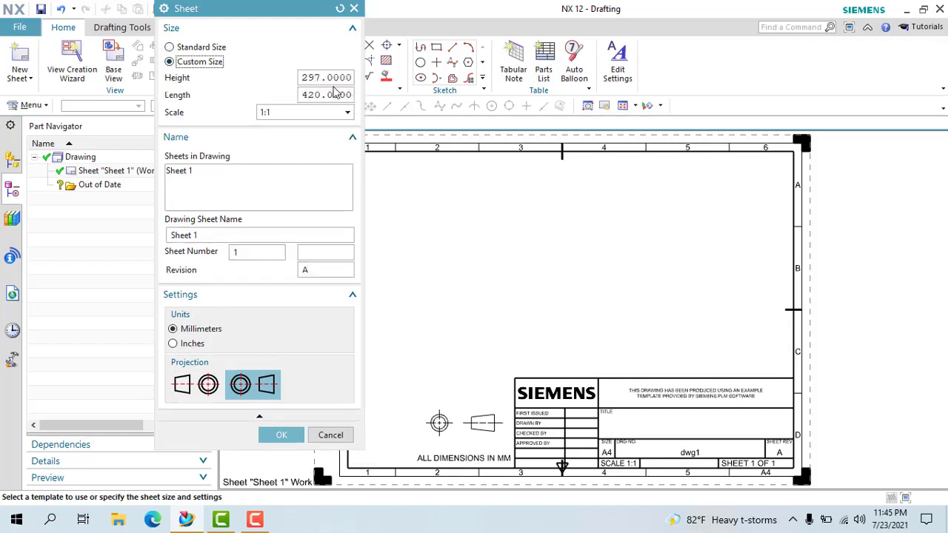
pyautogui.press('Tab')
pyautogui.click(208, 49)
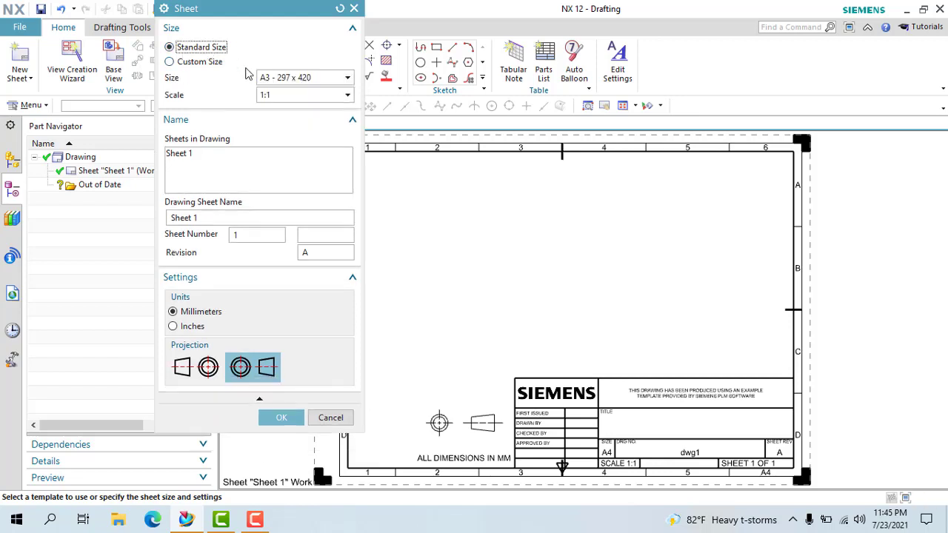
pyautogui.click(281, 78)
pyautogui.click(274, 79)
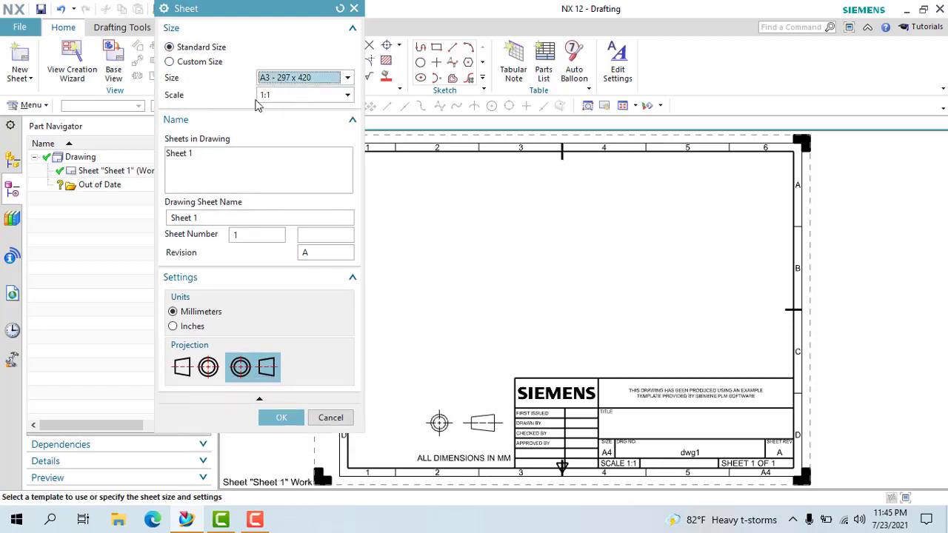
# Keep the 1:1 scale and check the sheet name Sheet 1 and number 1.
pyautogui.click(270, 96)
pyautogui.click(264, 169)
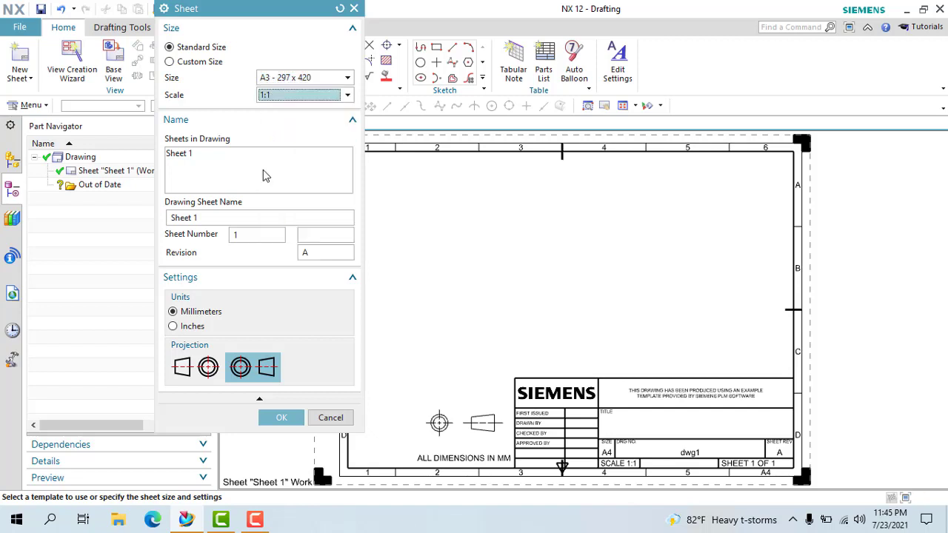
pyautogui.click(323, 99)
pyautogui.click(266, 169)
pyautogui.click(202, 154)
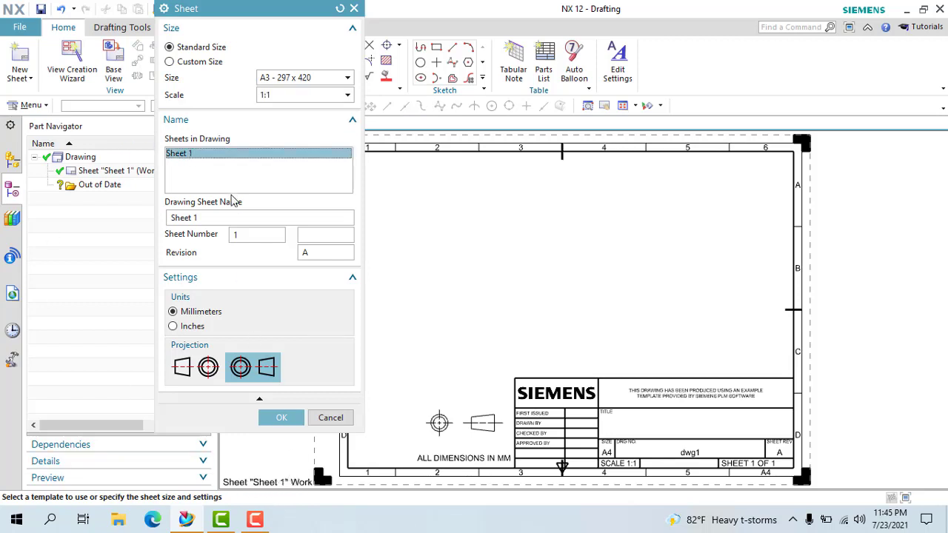
pyautogui.click(211, 219)
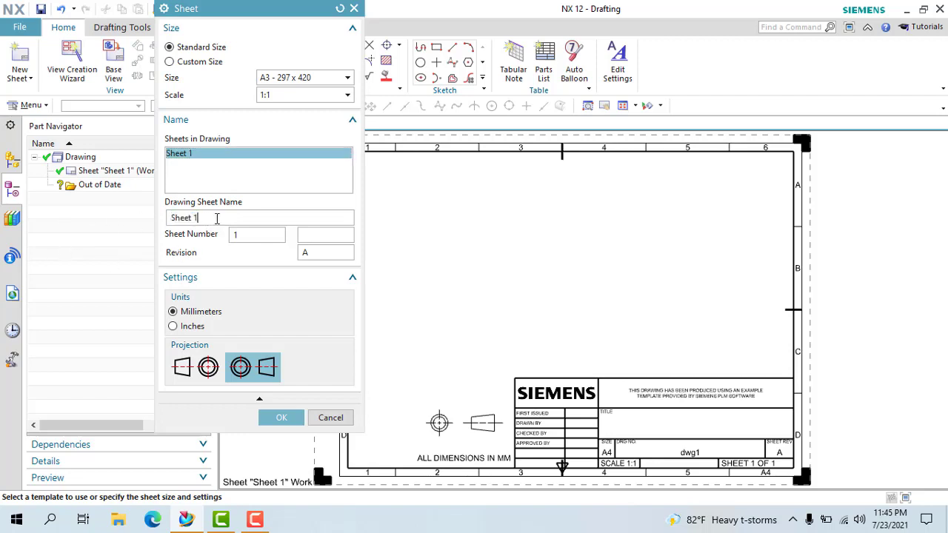
pyautogui.click(254, 234)
pyautogui.scroll(3, 777, 444)
pyautogui.scroll(3, 667, 348)
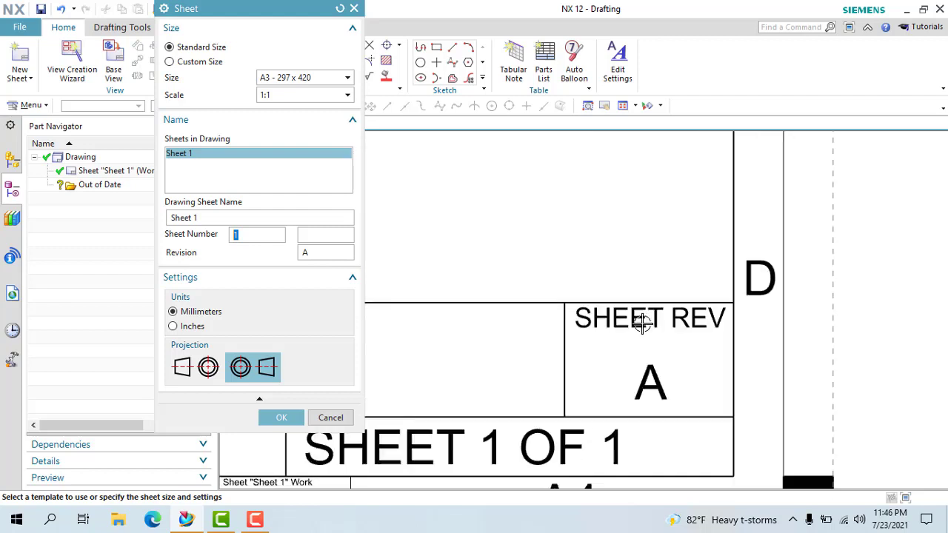
pyautogui.scroll(-1, 711, 348)
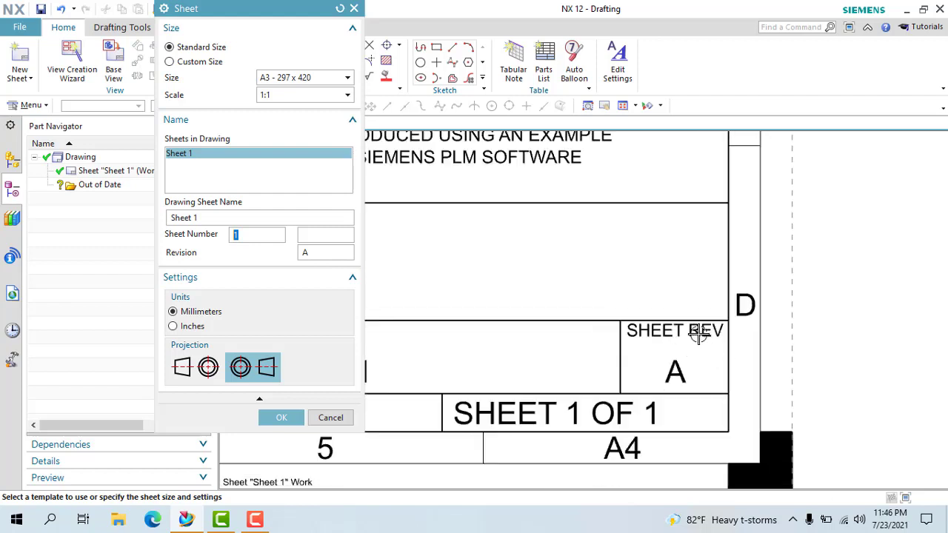
pyautogui.scroll(-1, 677, 334)
pyautogui.scroll(1, 689, 333)
pyautogui.scroll(2, 662, 333)
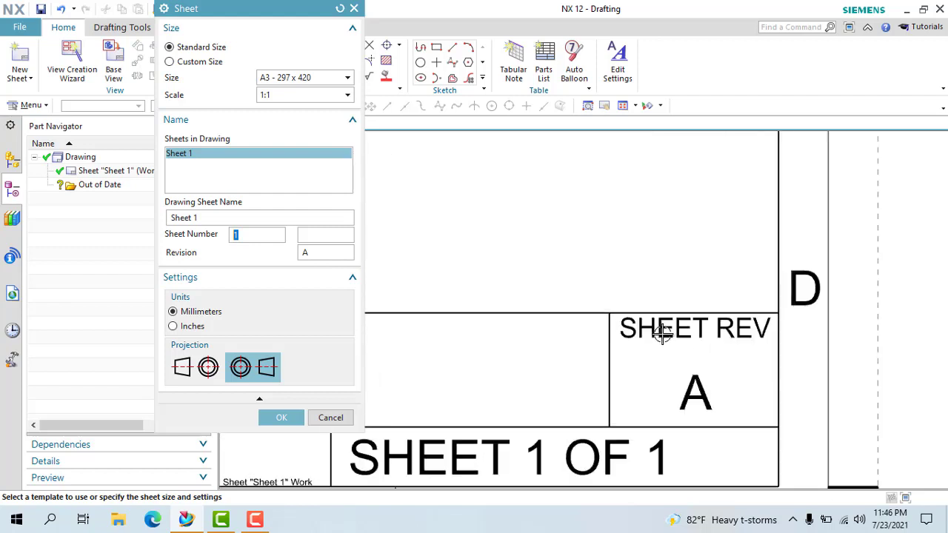
pyautogui.scroll(-1, 660, 332)
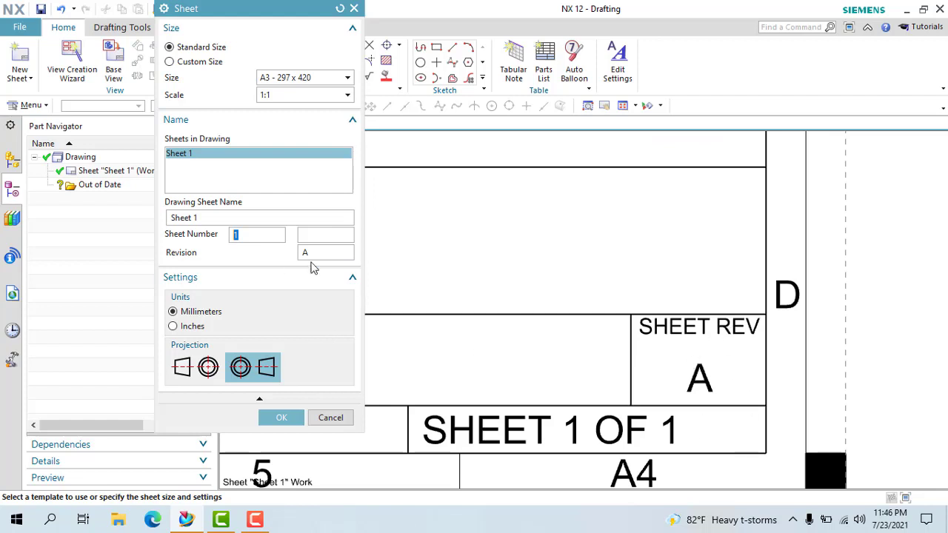
pyautogui.click(330, 256)
pyautogui.scroll(-3, 550, 322)
pyautogui.scroll(2, 637, 355)
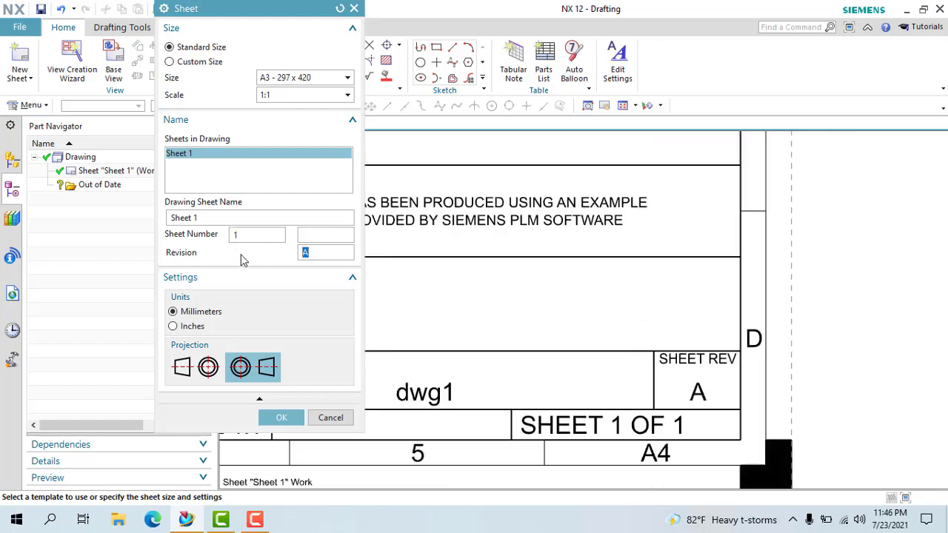
pyautogui.click(189, 278)
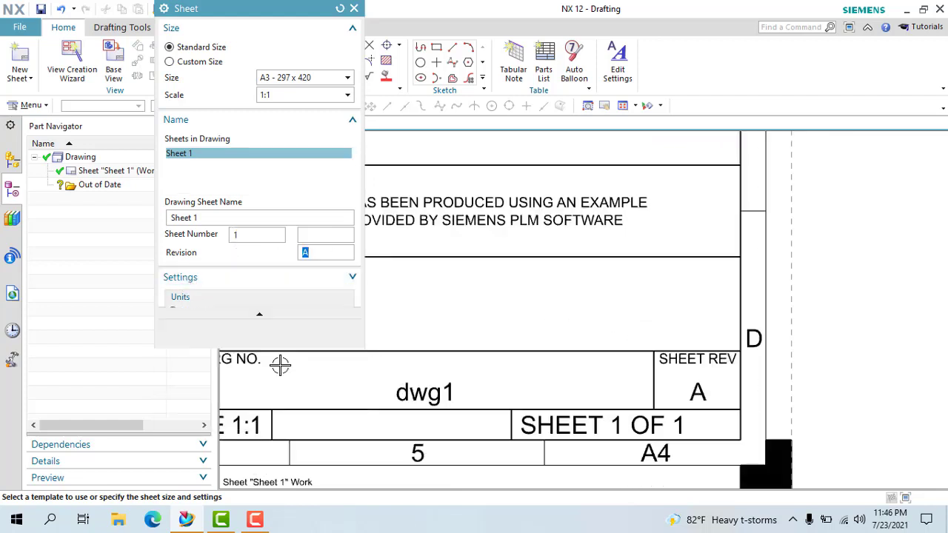
pyautogui.click(244, 279)
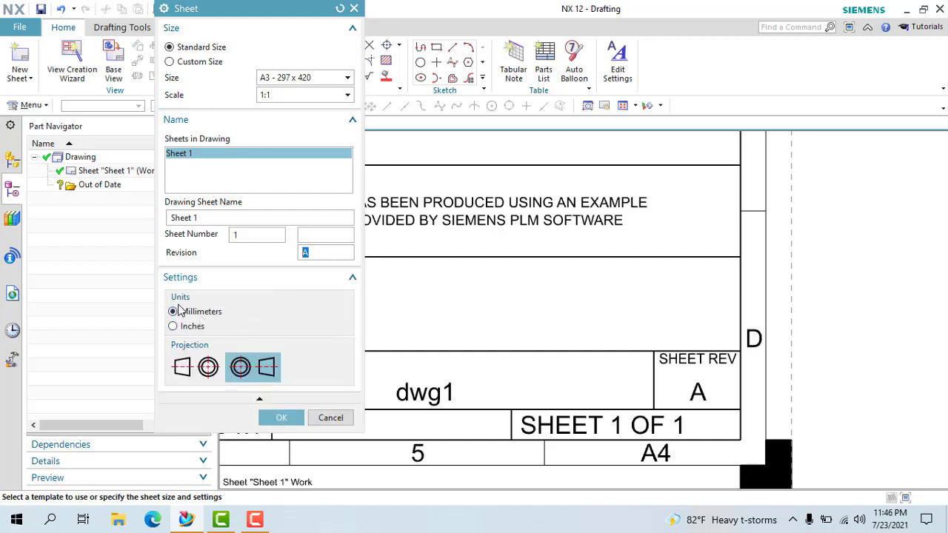
# Keep millimetre units and choose 1st Angle Projection for the A3 sheet.
pyautogui.click(193, 328)
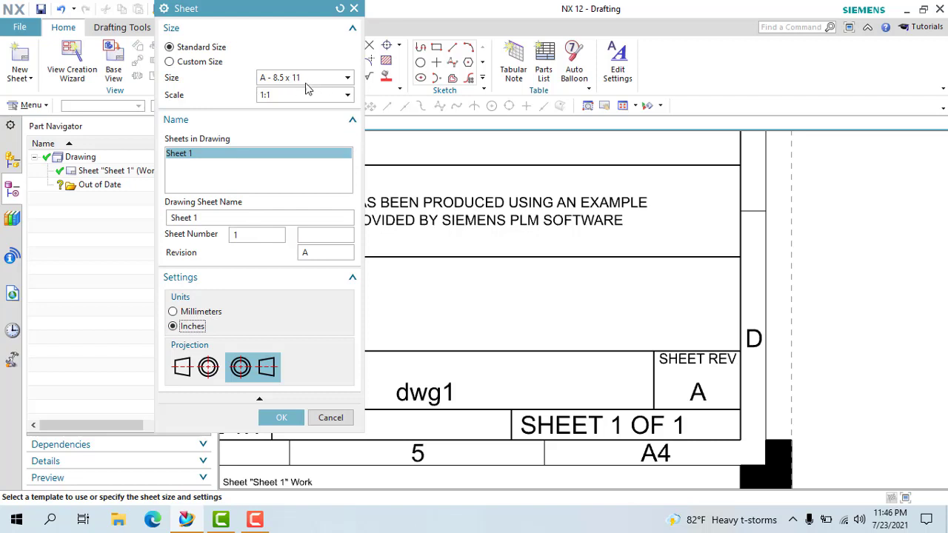
pyautogui.click(199, 312)
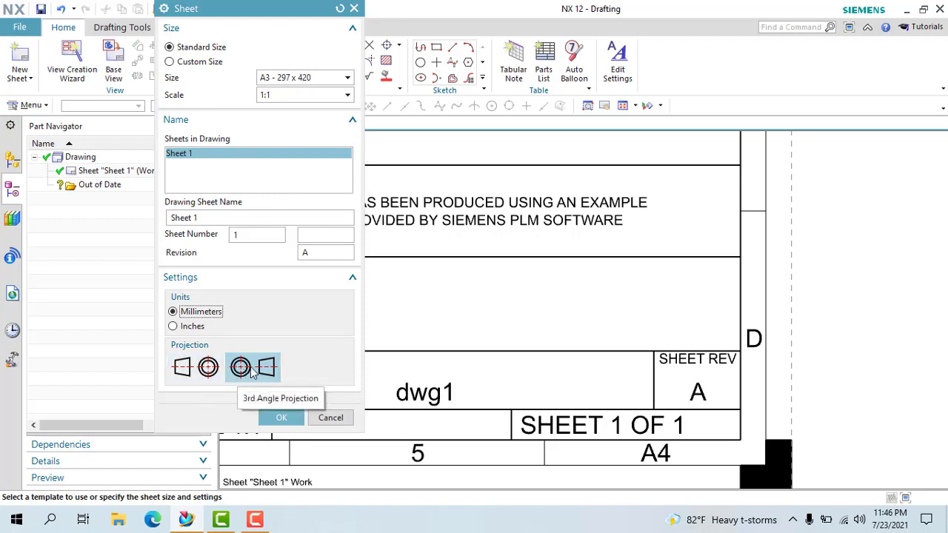
pyautogui.click(207, 368)
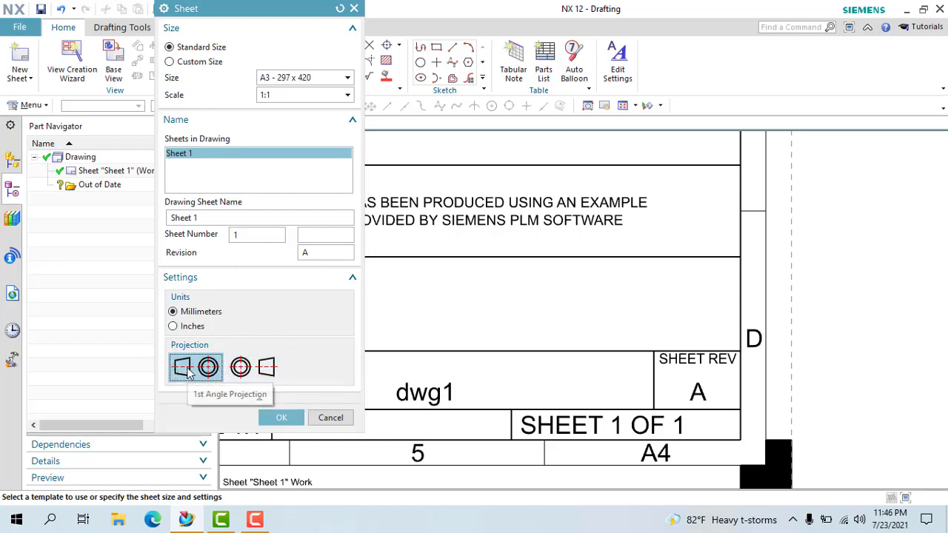
# Apply the Sheet settings and zoom around the redrawn A3 sheet and title block.
pyautogui.click(278, 417)
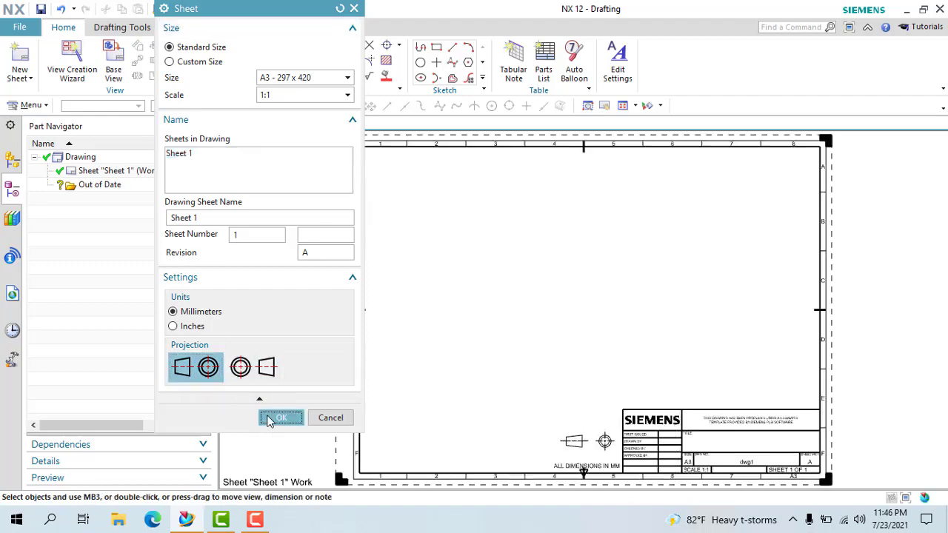
pyautogui.scroll(3, 442, 397)
pyautogui.scroll(-3, 565, 349)
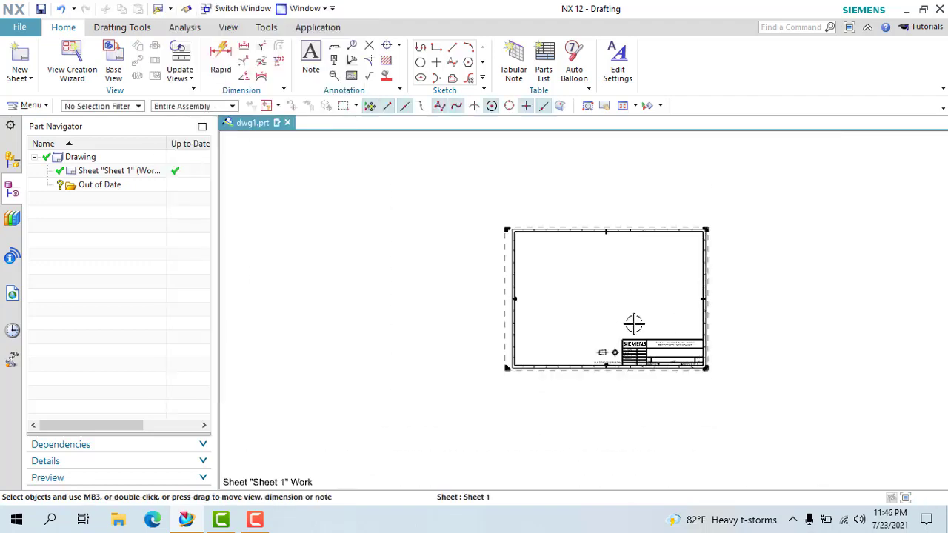
pyautogui.scroll(1, 632, 324)
pyautogui.scroll(1, 611, 281)
pyautogui.scroll(1, 773, 252)
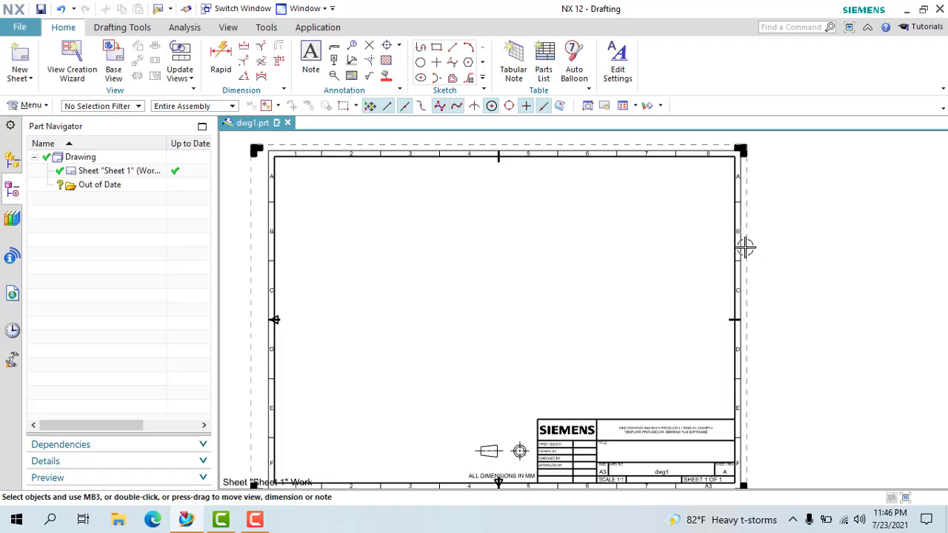
pyautogui.scroll(-2, 740, 248)
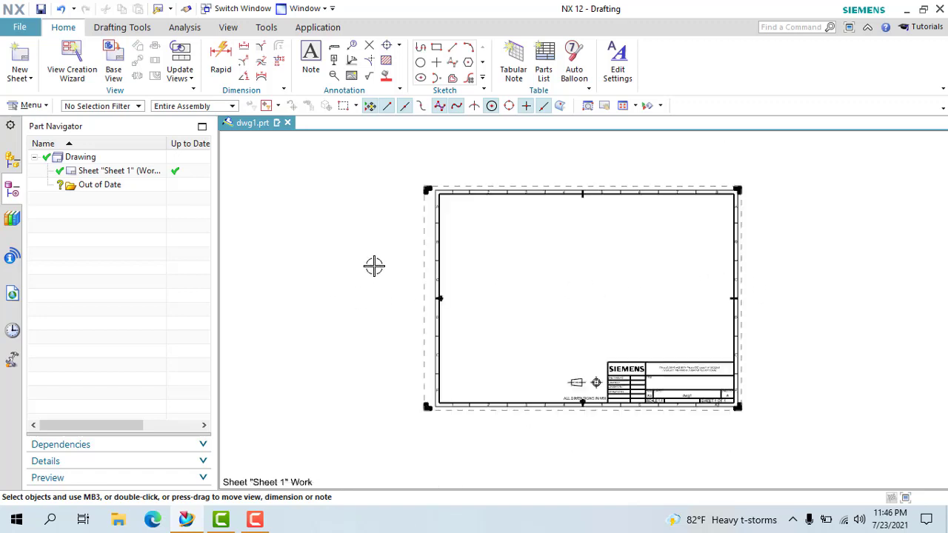
pyautogui.scroll(-2, 545, 302)
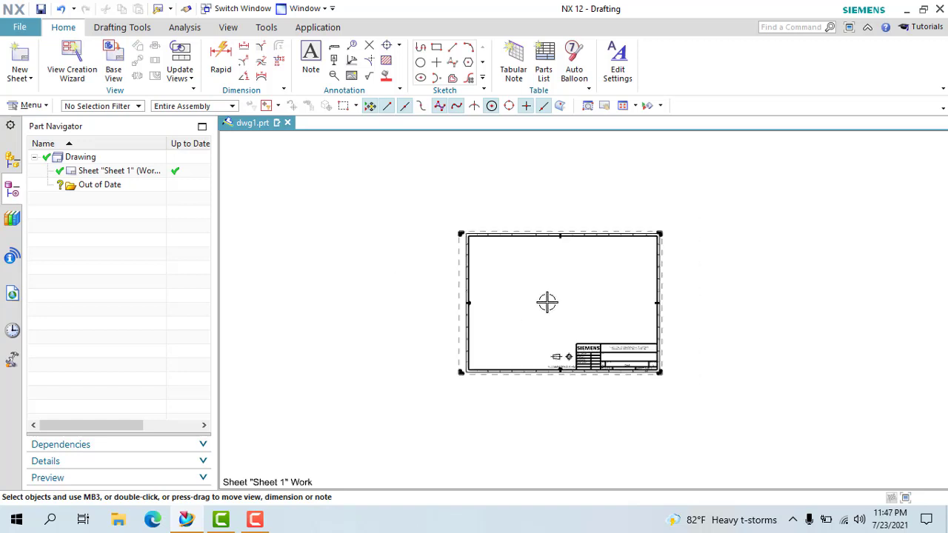
pyautogui.scroll(2, 625, 288)
pyautogui.scroll(1, 628, 306)
pyautogui.scroll(-2, 611, 302)
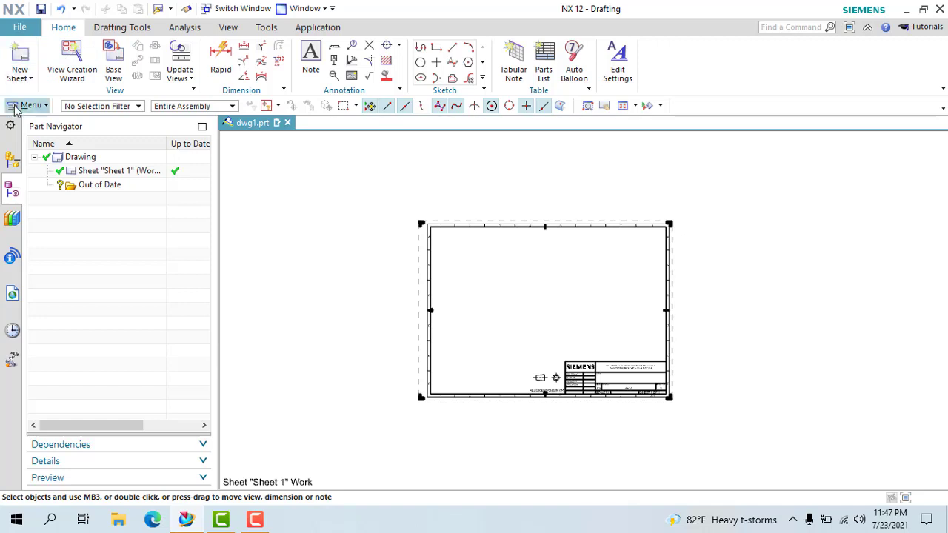
# Open Drafting Preferences through File > Preferences > Drafting.
pyautogui.click(28, 105)
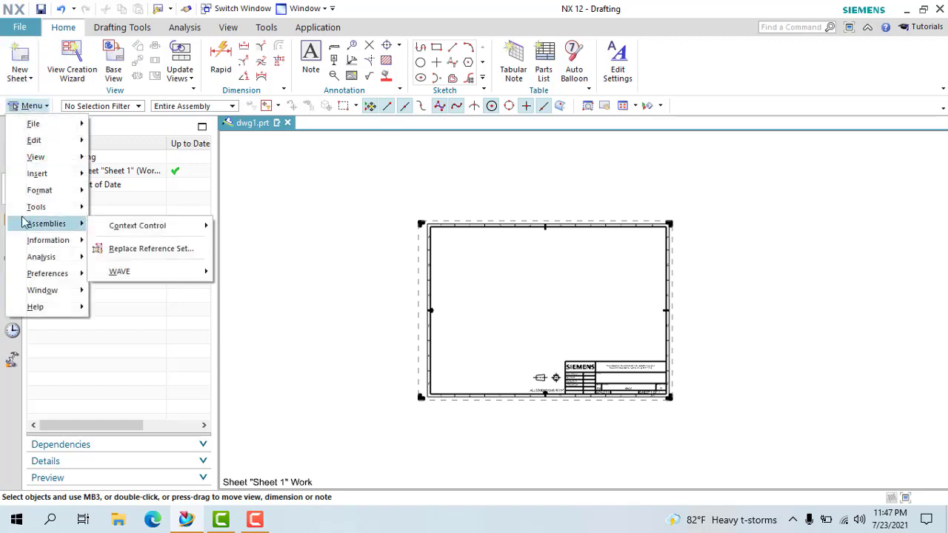
pyautogui.moveTo(46, 273)
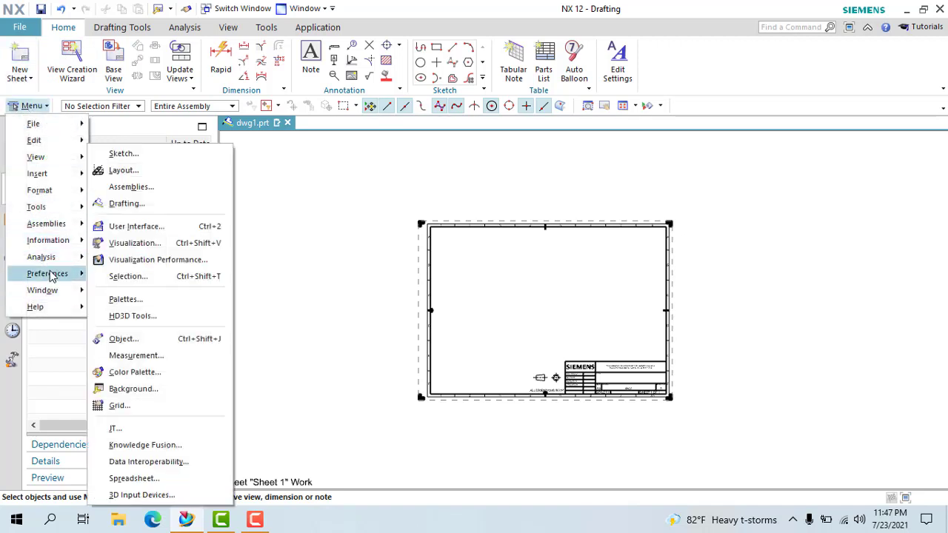
pyautogui.click(342, 239)
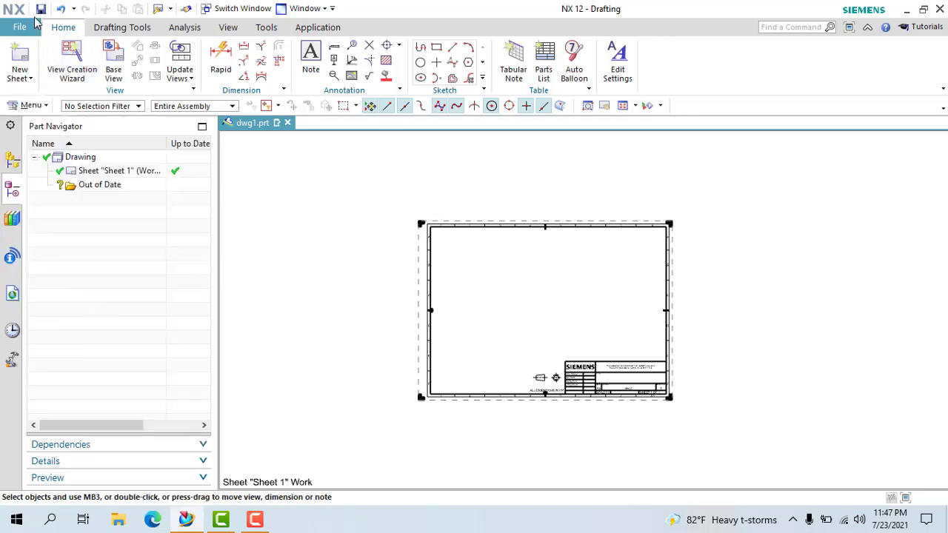
pyautogui.click(5, 31)
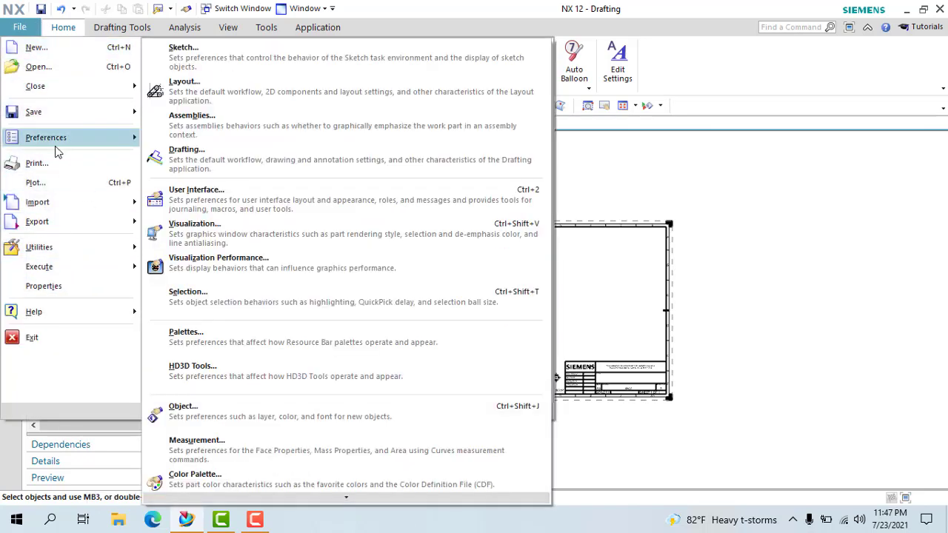
pyautogui.moveTo(46, 137)
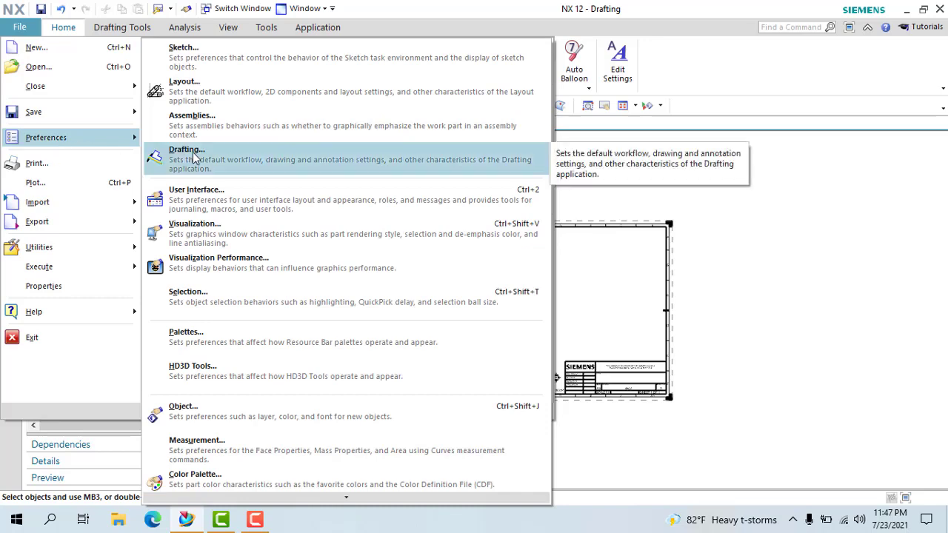
pyautogui.click(194, 158)
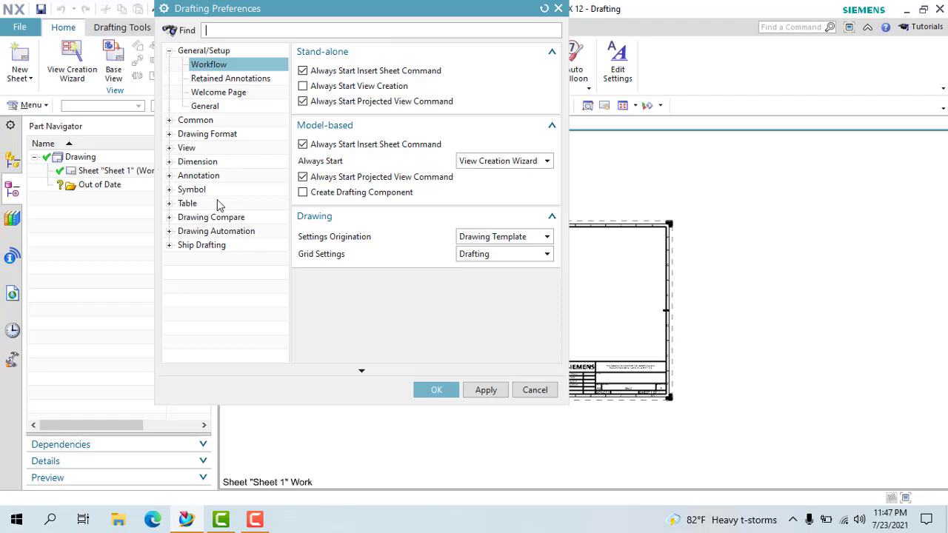
# Expand Dimension, review Workflow, then show the Dimension Tolerance page.
pyautogui.click(169, 162)
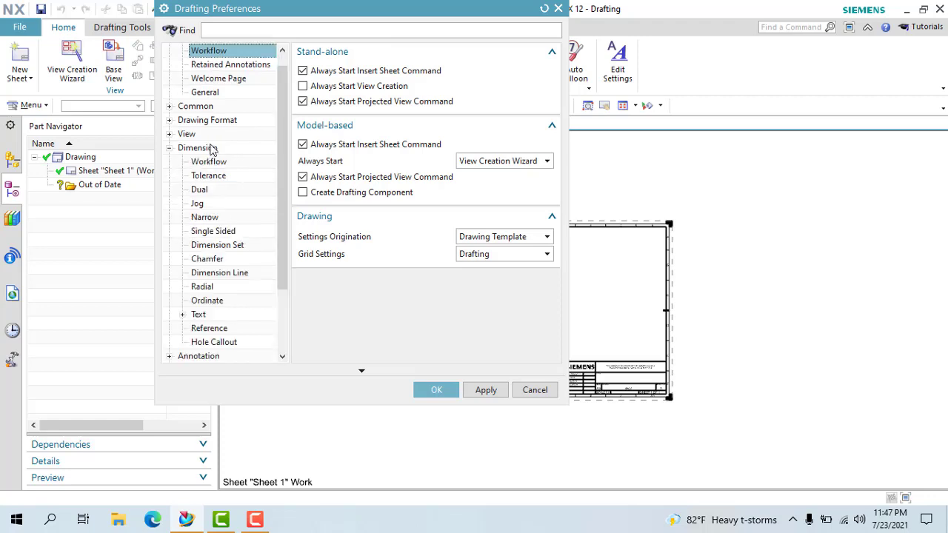
pyautogui.click(189, 148)
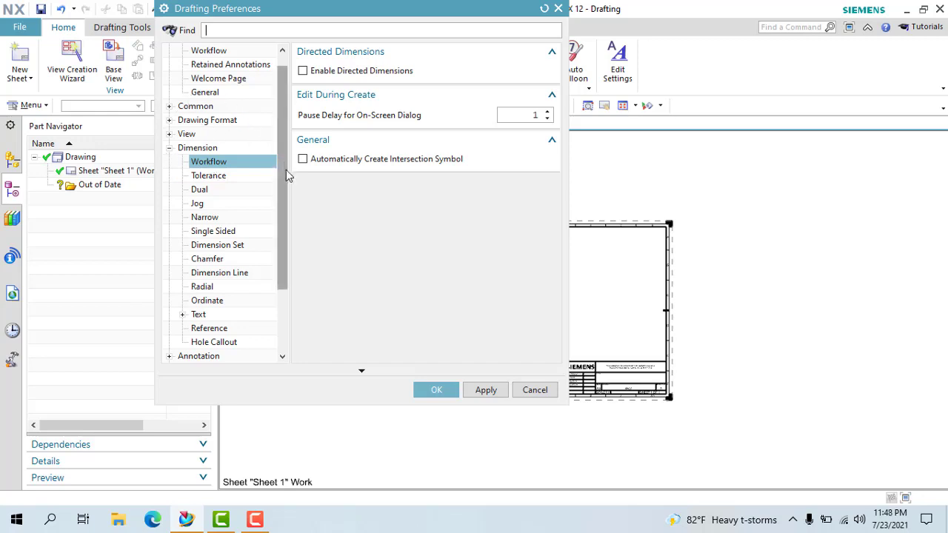
pyautogui.scroll(-1, 290, 179)
pyautogui.scroll(2, 296, 141)
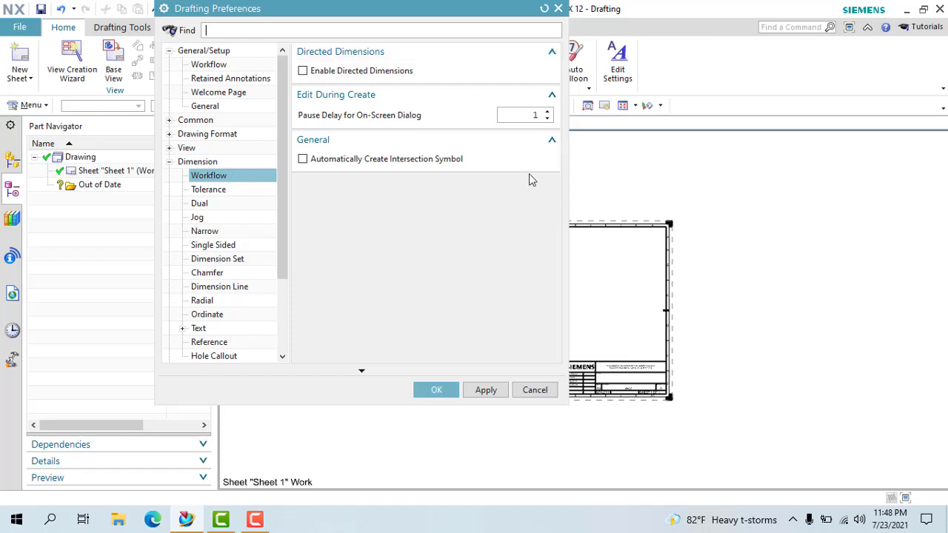
pyautogui.click(235, 195)
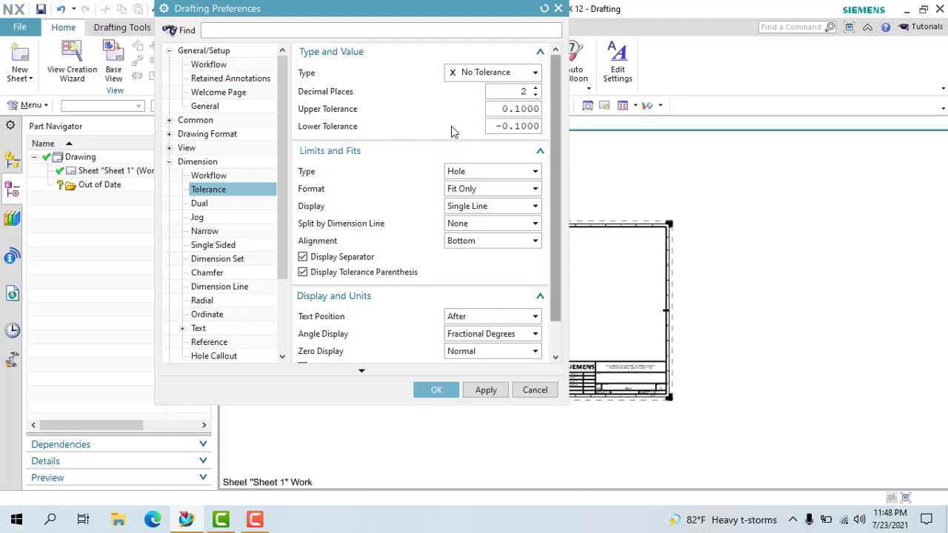
pyautogui.click(457, 72)
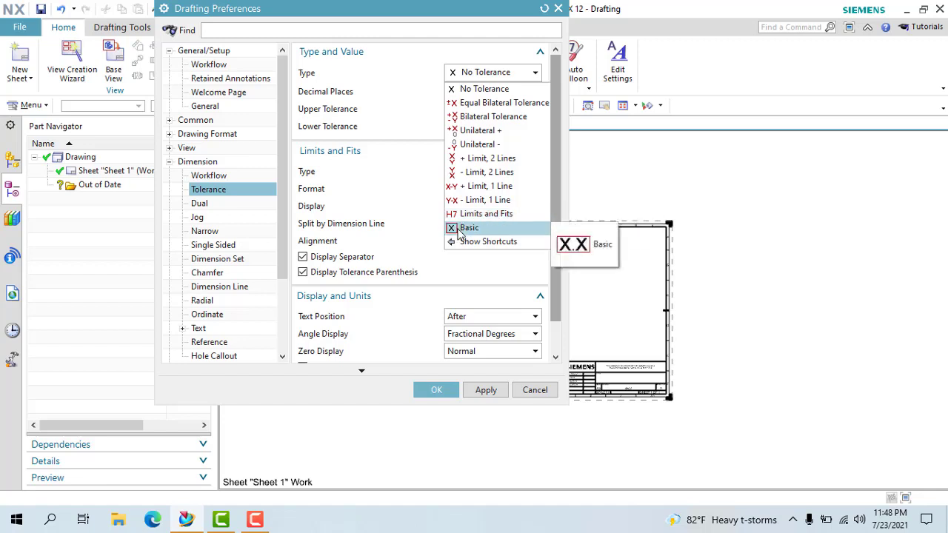
pyautogui.click(476, 91)
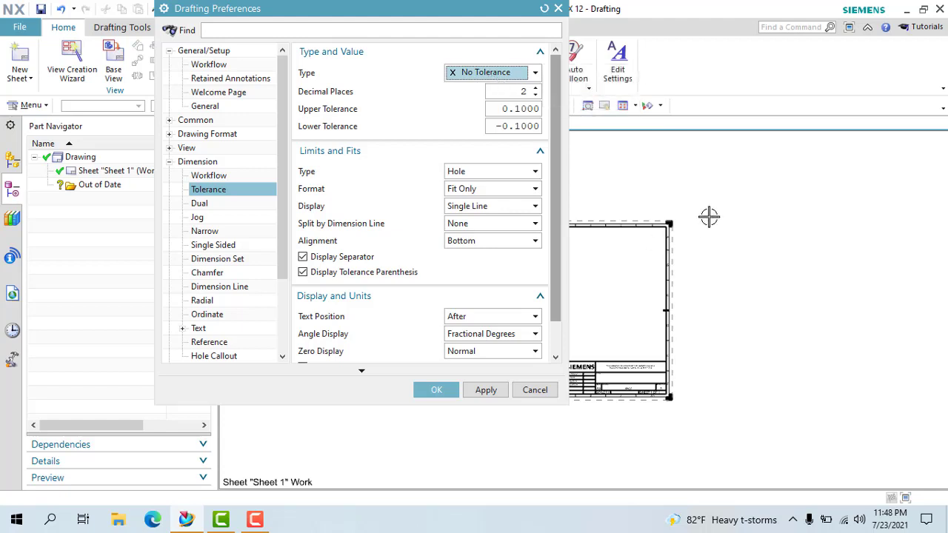
pyautogui.scroll(-4, 748, 241)
pyautogui.scroll(3, 711, 237)
pyautogui.scroll(-2, 710, 233)
pyautogui.scroll(2, 679, 232)
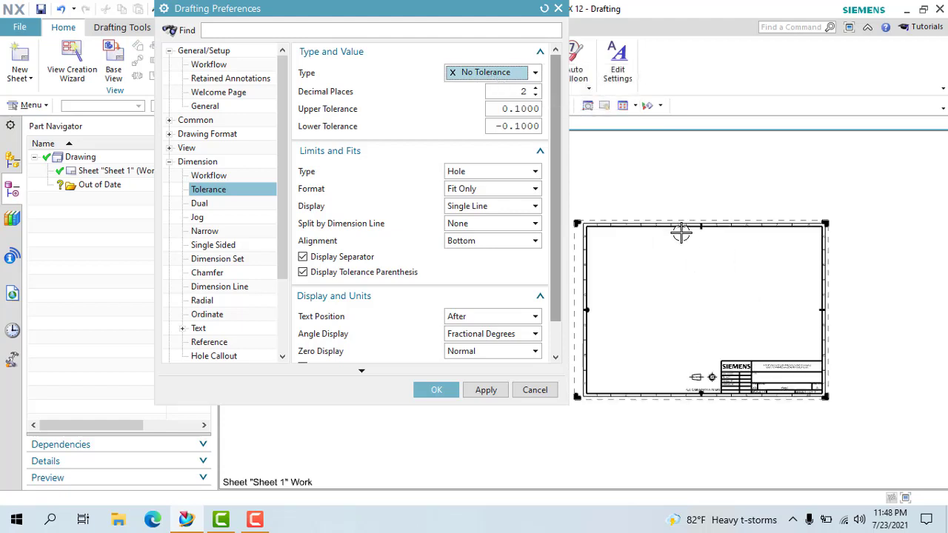
pyautogui.scroll(1, 699, 231)
pyautogui.scroll(1, 775, 254)
pyautogui.scroll(-1, 808, 263)
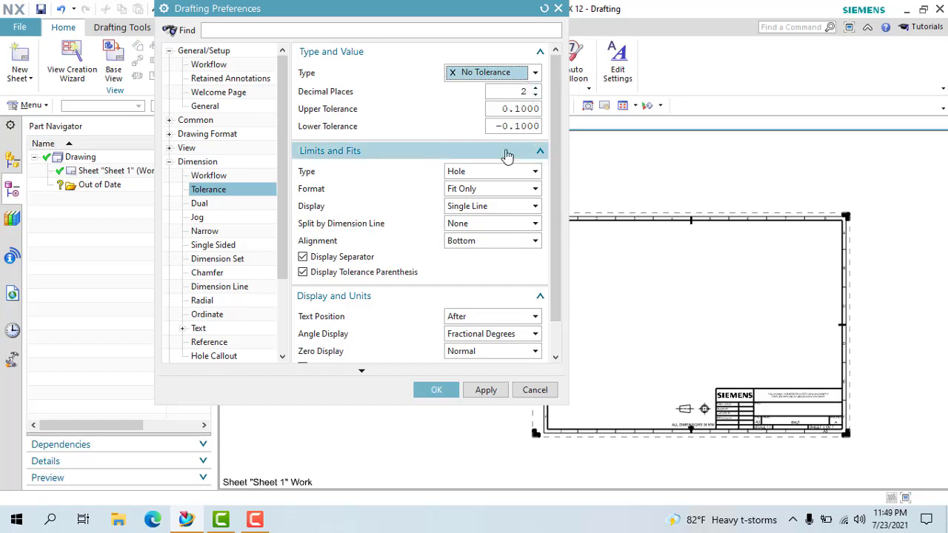
pyautogui.click(534, 87)
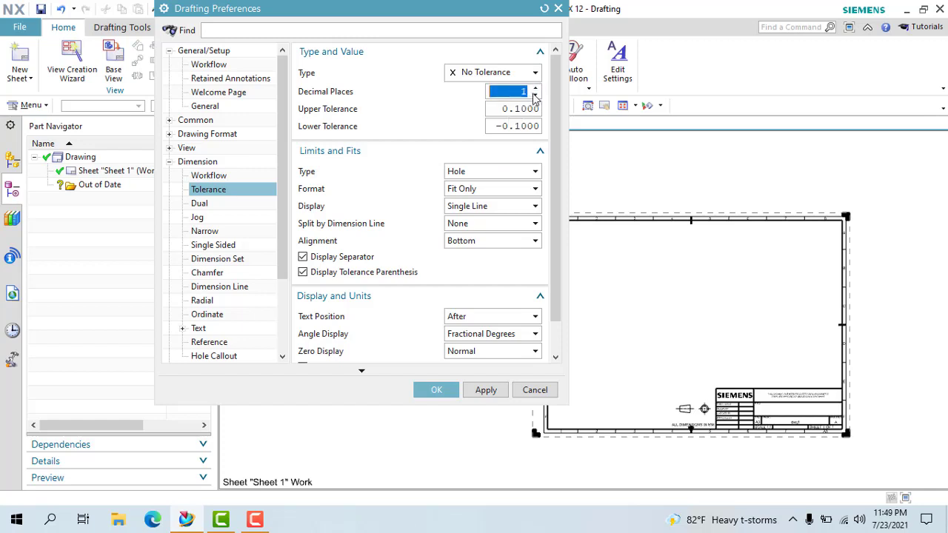
pyautogui.click(535, 86)
pyautogui.click(502, 109)
pyautogui.moveTo(502, 109); pyautogui.dragTo(521, 108)
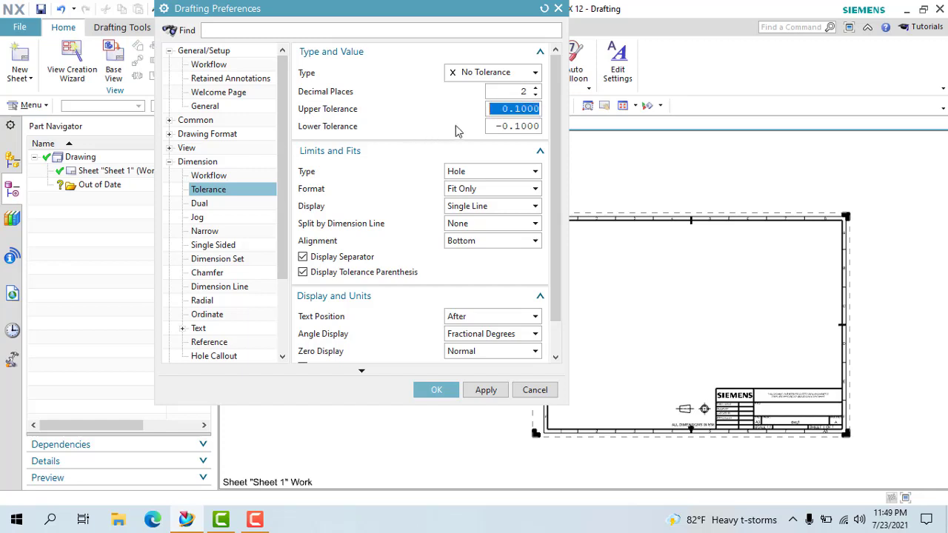
pyautogui.click(526, 126)
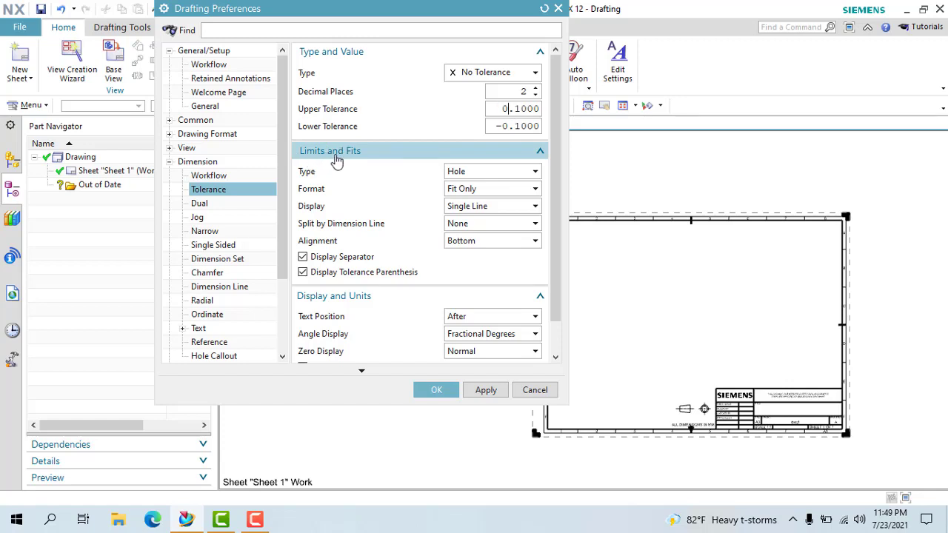
# Keep Hole fits; set Fit Only format, Double Line display, no split, Center Value alignment.
pyautogui.click(468, 175)
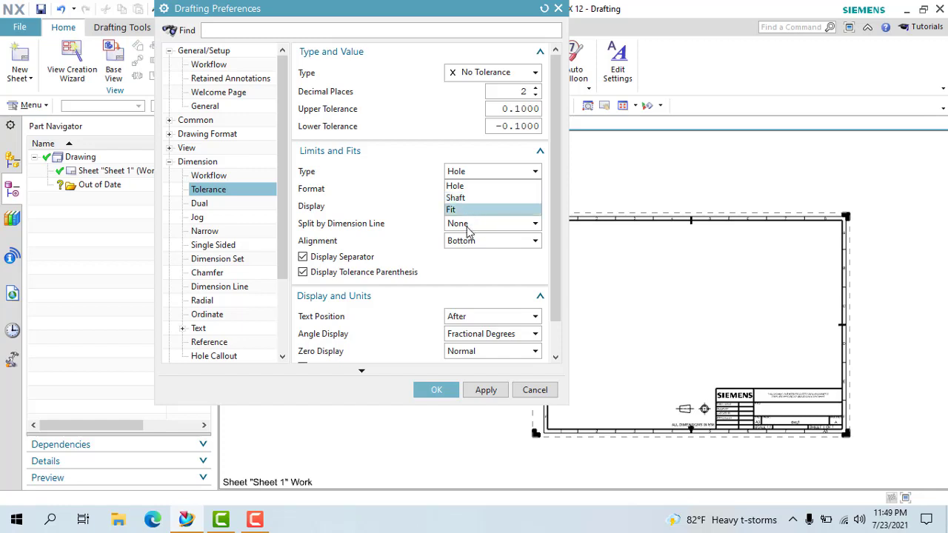
pyautogui.click(489, 173)
pyautogui.click(486, 173)
pyautogui.click(481, 173)
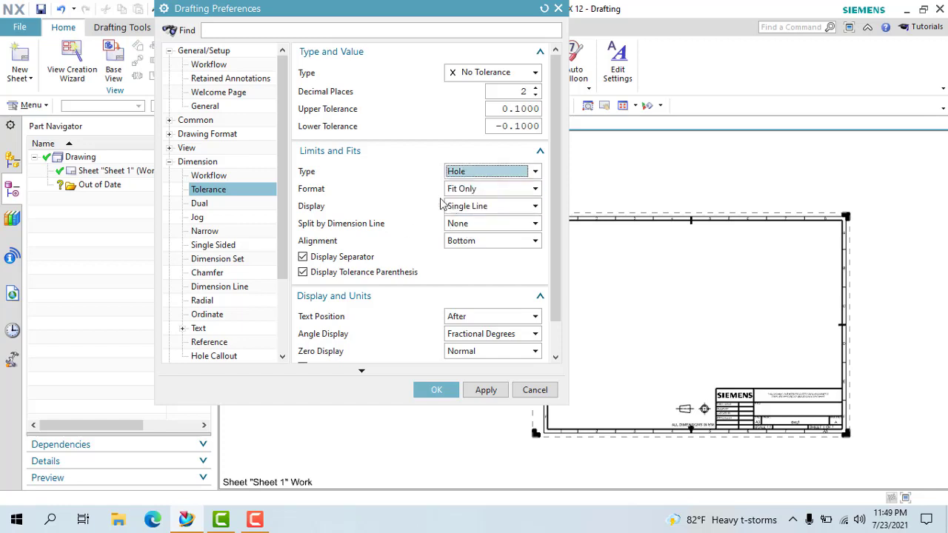
pyautogui.click(489, 189)
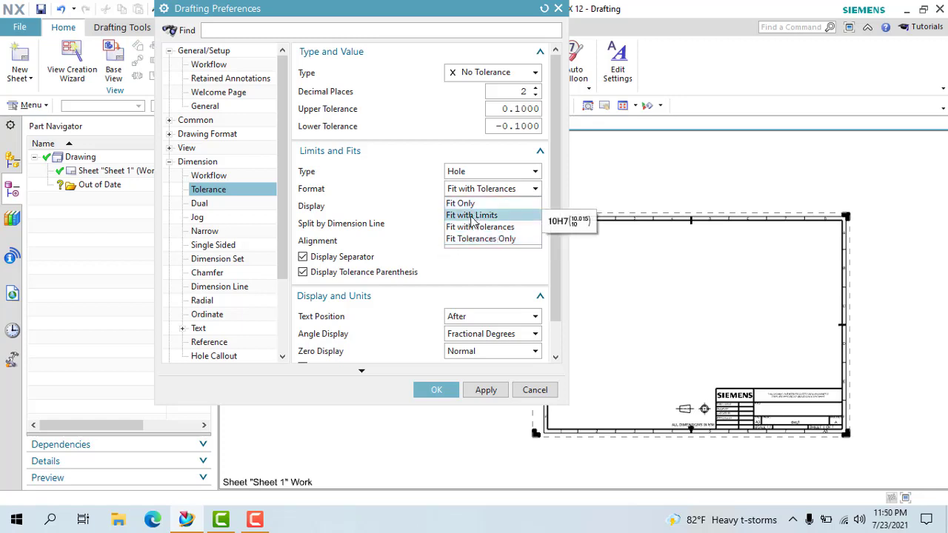
pyautogui.click(459, 202)
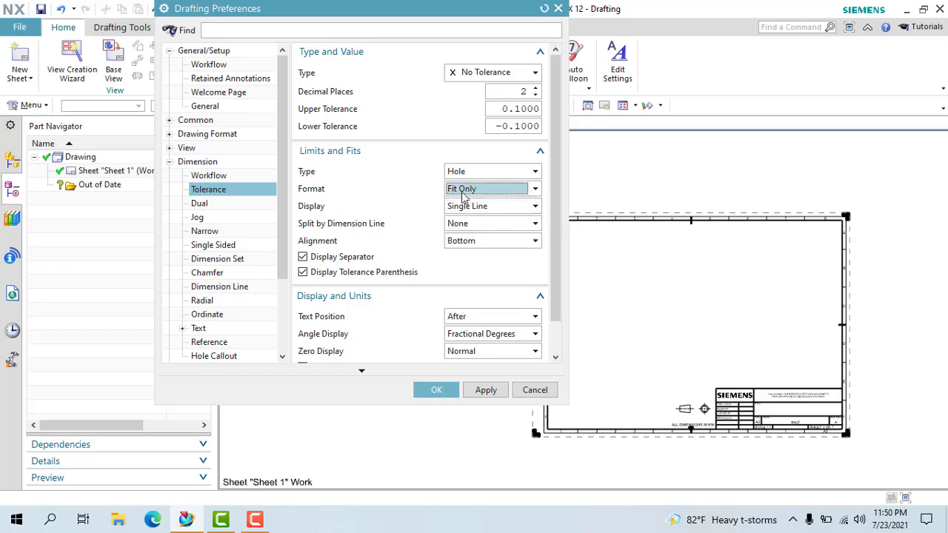
pyautogui.click(474, 210)
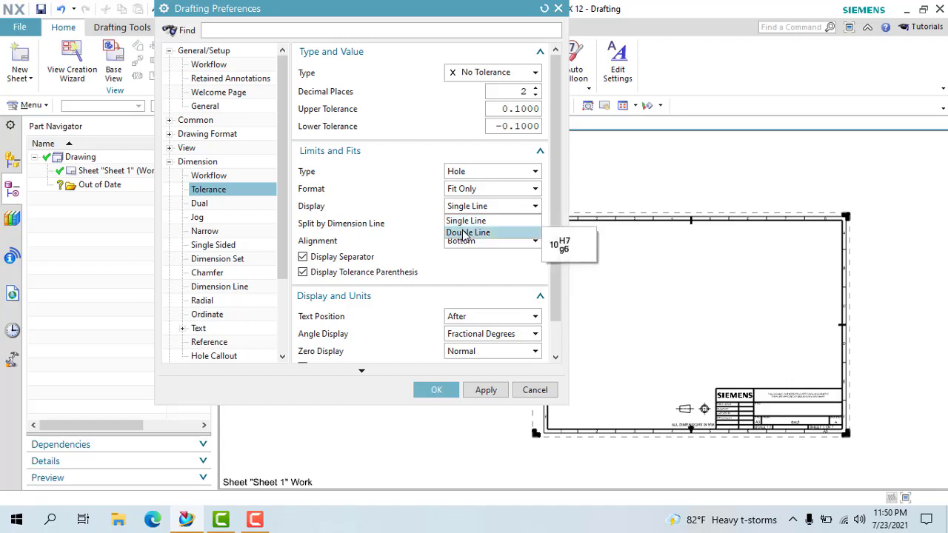
pyautogui.click(463, 232)
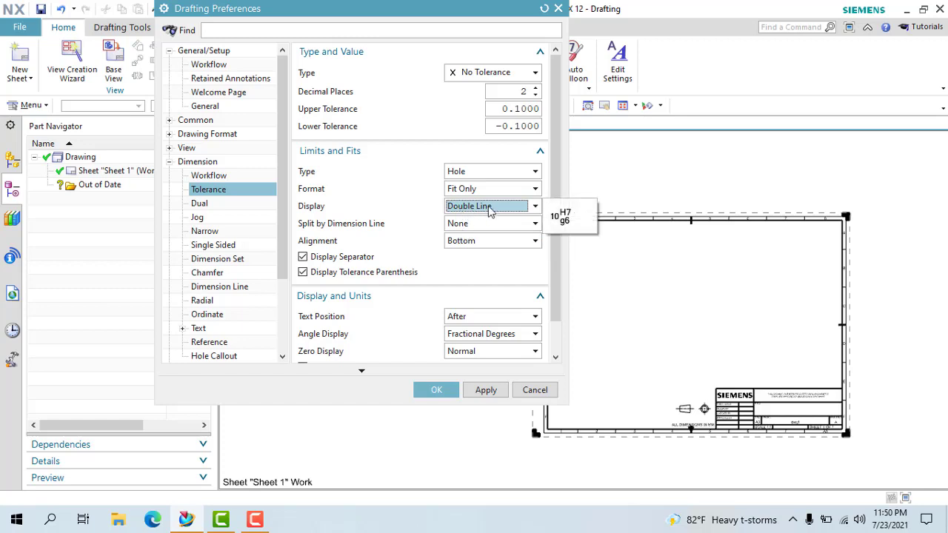
pyautogui.click(471, 224)
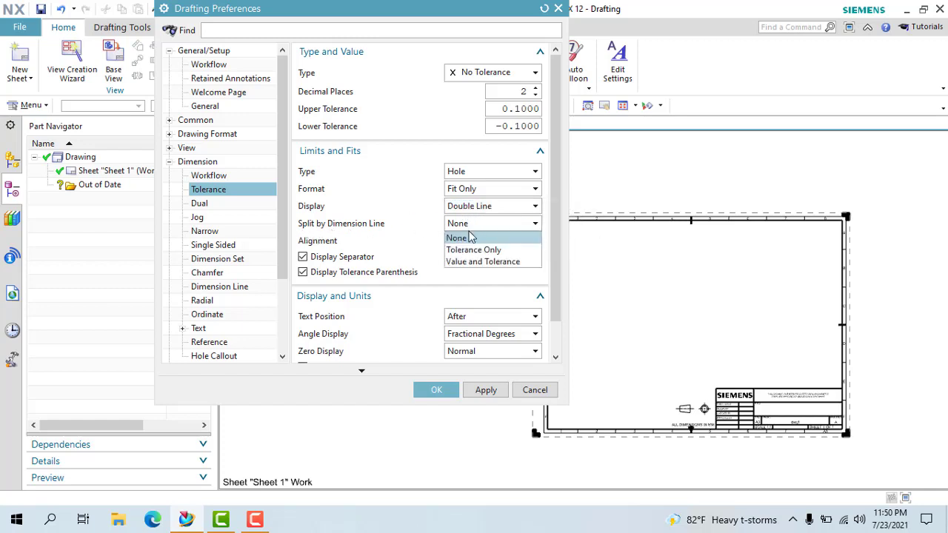
pyautogui.moveTo(474, 249)
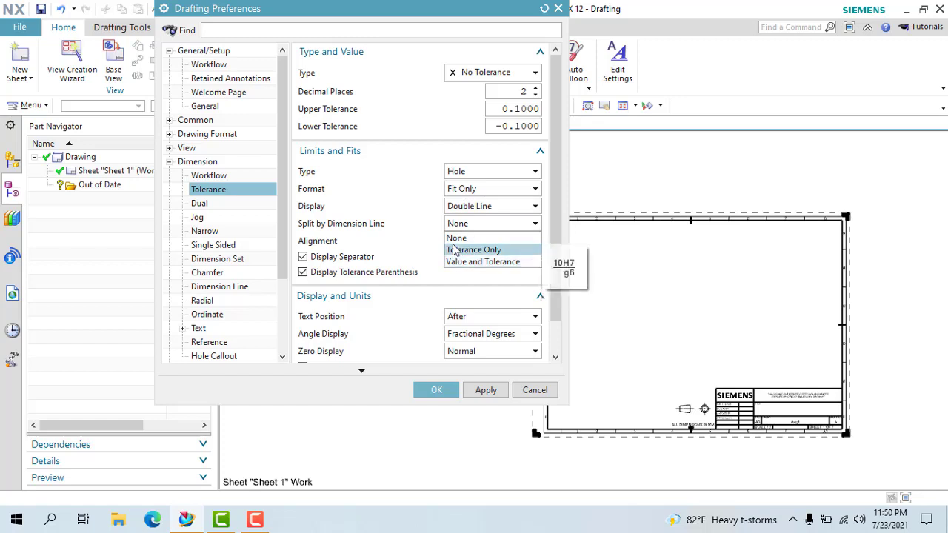
pyautogui.click(449, 239)
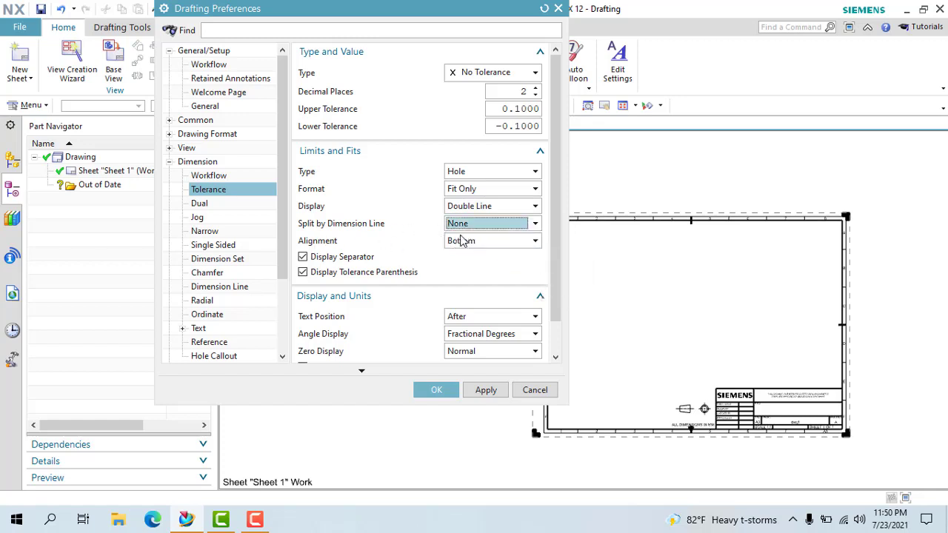
pyautogui.click(463, 245)
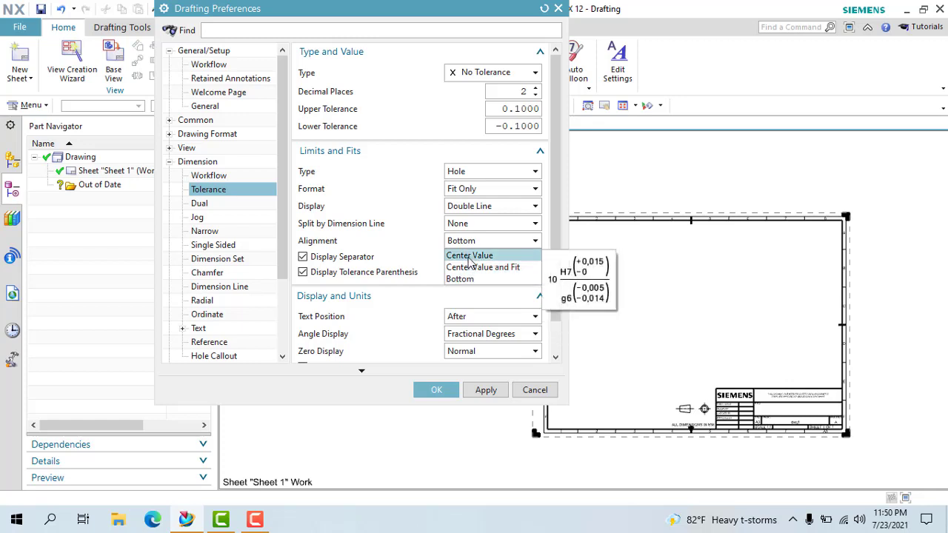
pyautogui.click(469, 257)
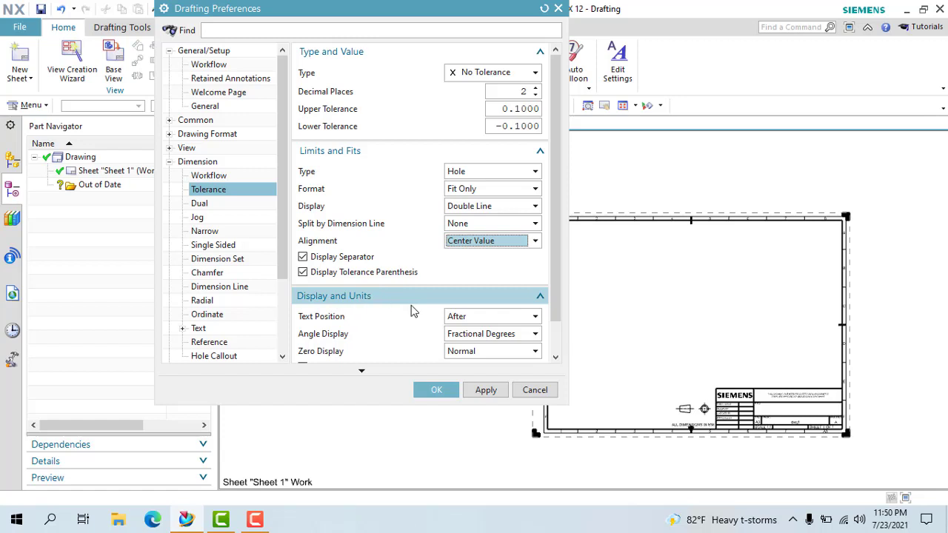
# Show angles in whole degrees, keep tolerance text after the value and Normal zeros, and convert tolerances on unit change.
pyautogui.scroll(-1, 414, 312)
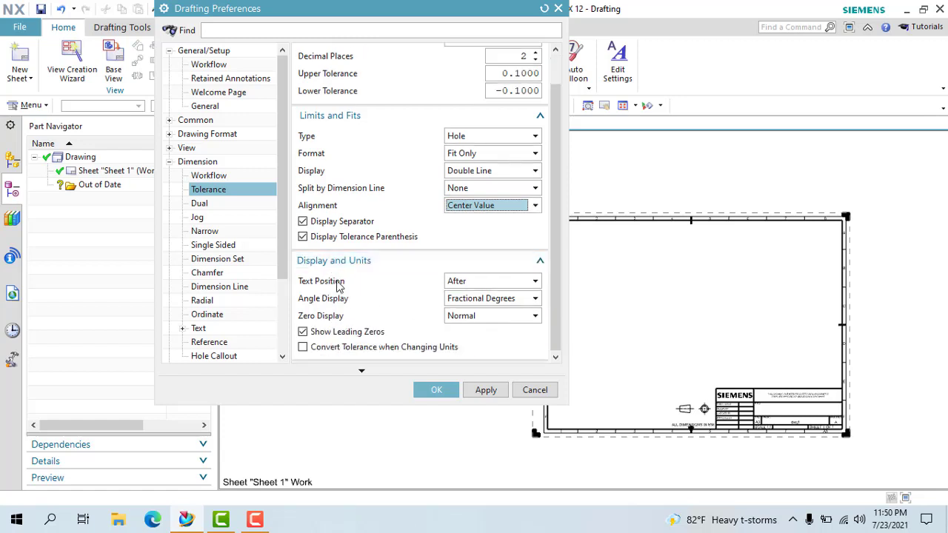
pyautogui.click(466, 282)
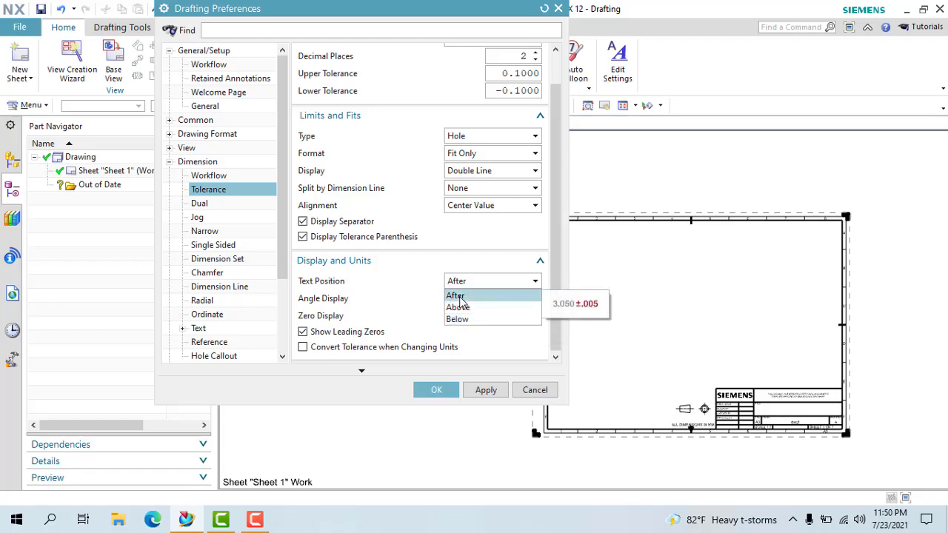
pyautogui.click(456, 296)
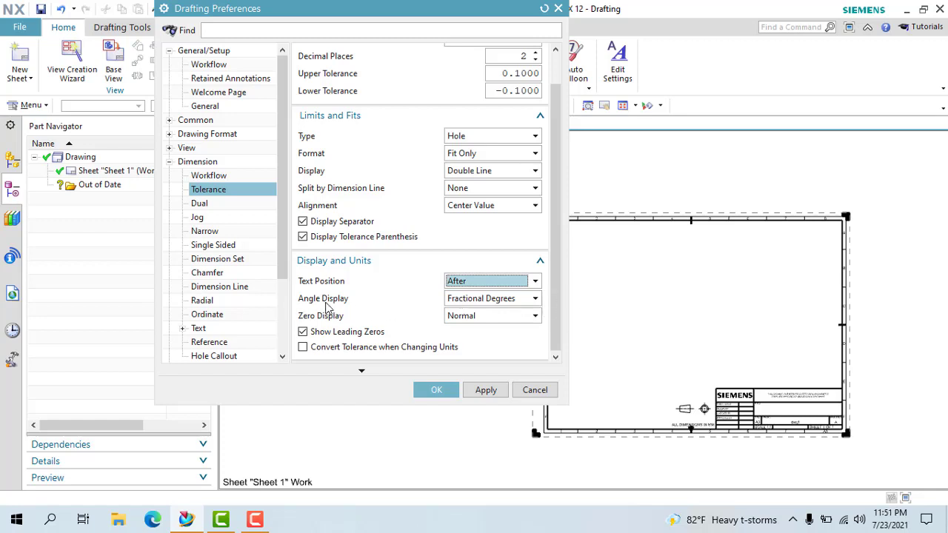
pyautogui.click(483, 299)
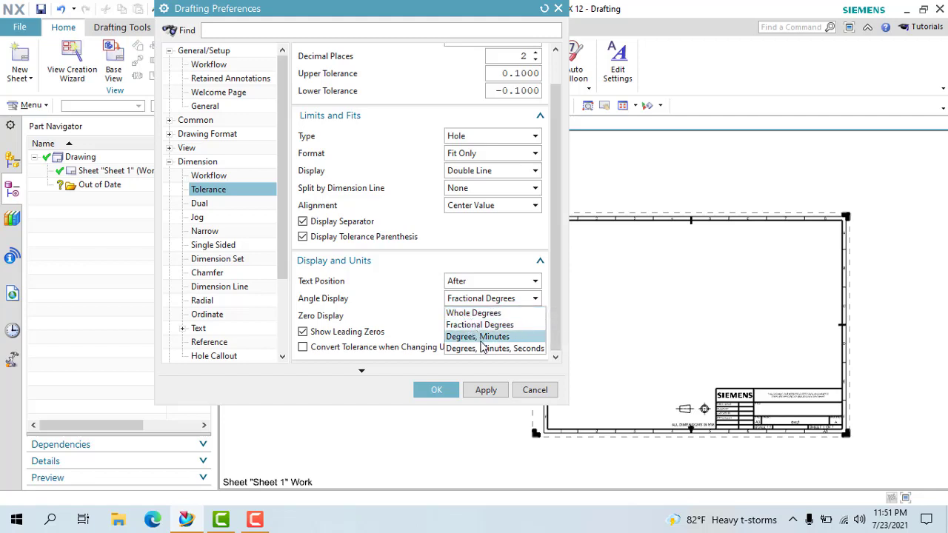
pyautogui.click(467, 313)
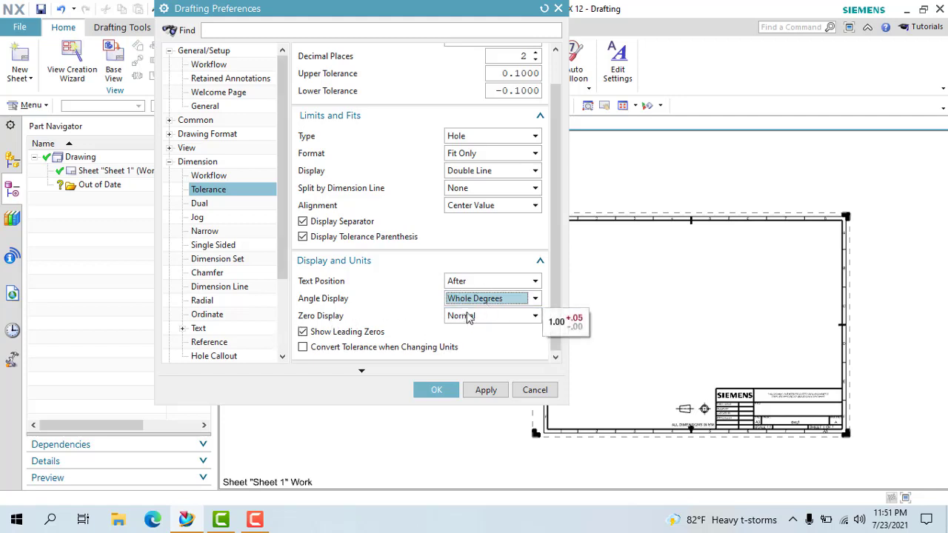
pyautogui.click(467, 317)
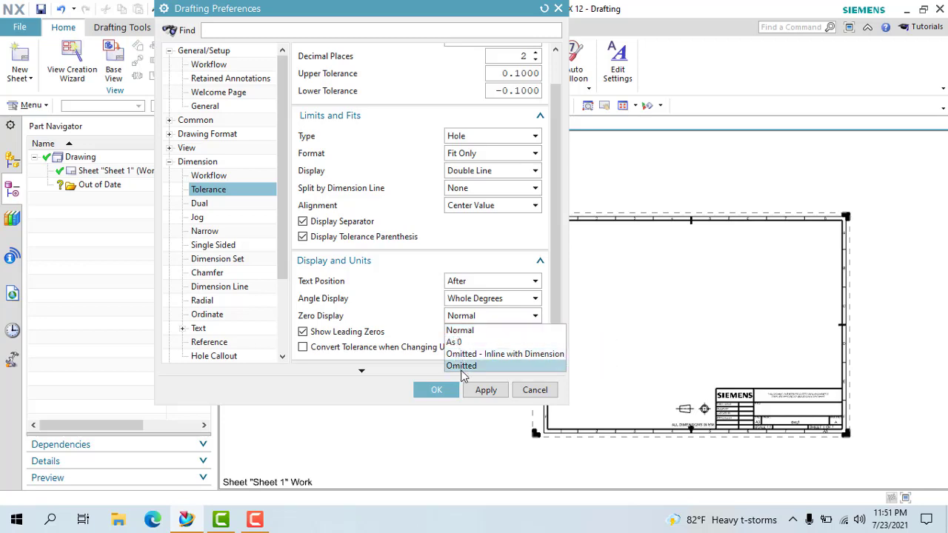
pyautogui.click(459, 335)
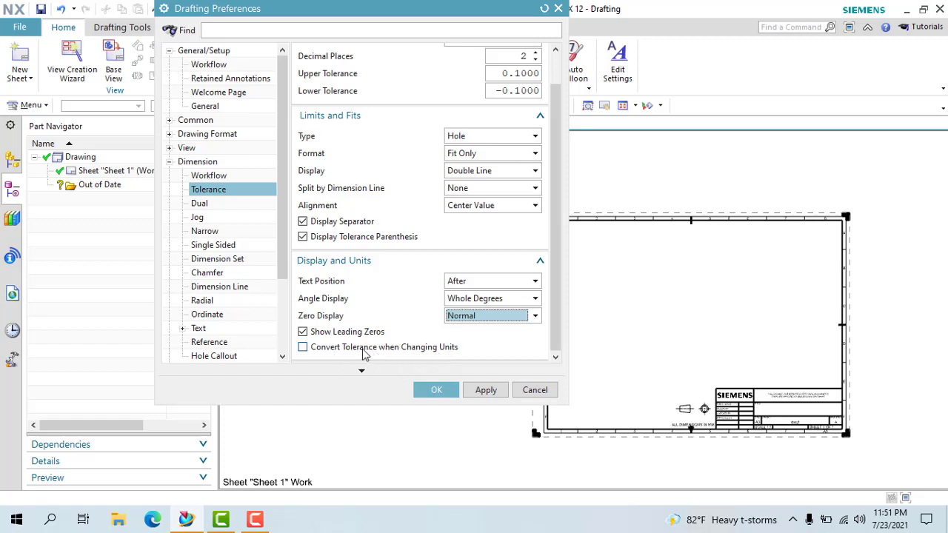
pyautogui.click(311, 349)
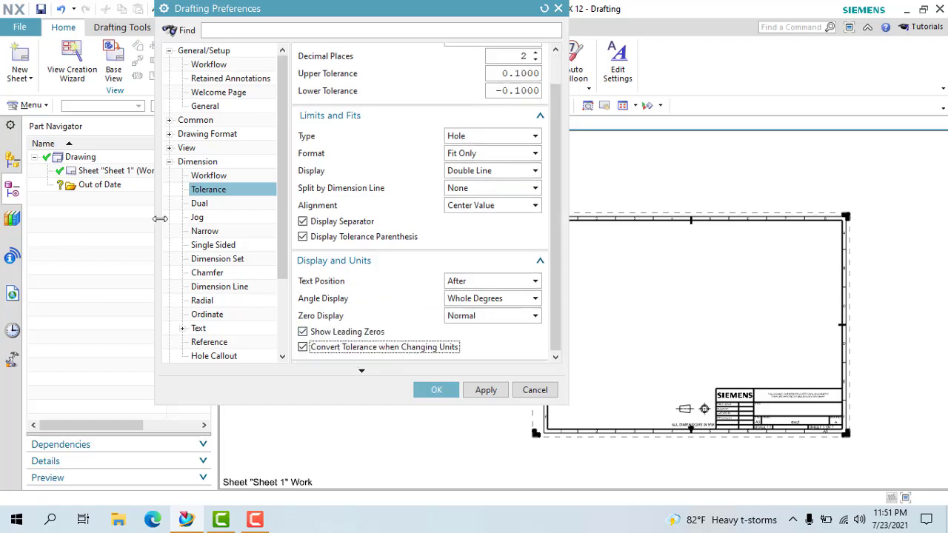
pyautogui.click(200, 204)
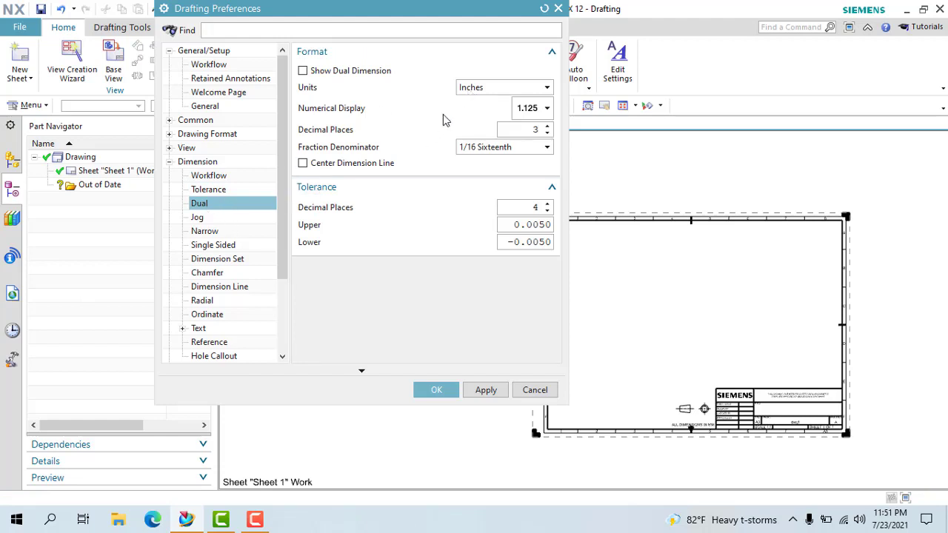
# Set dual dimensions to decimal millimetres with 1 decimal place, 1 Whole fractions and 2 tolerance decimals.
pyautogui.click(474, 90)
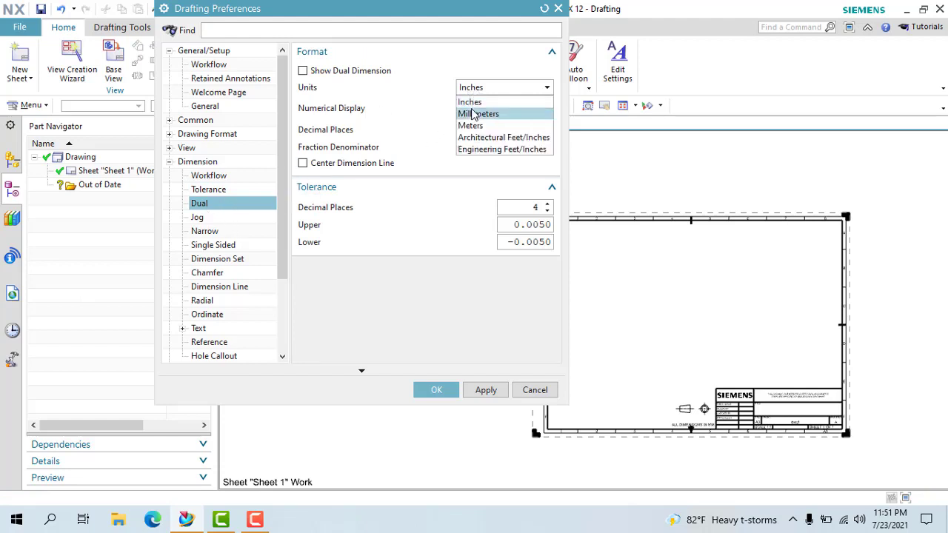
pyautogui.click(474, 114)
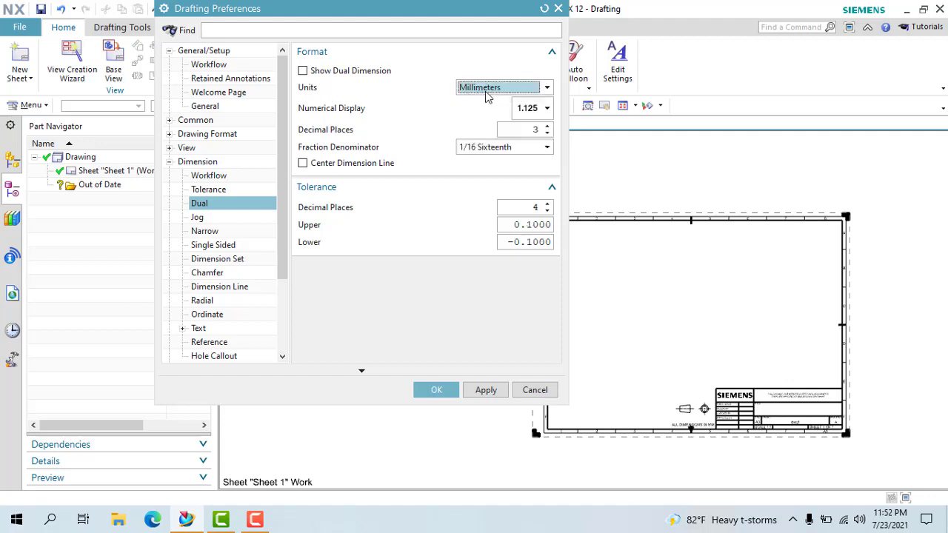
pyautogui.click(544, 110)
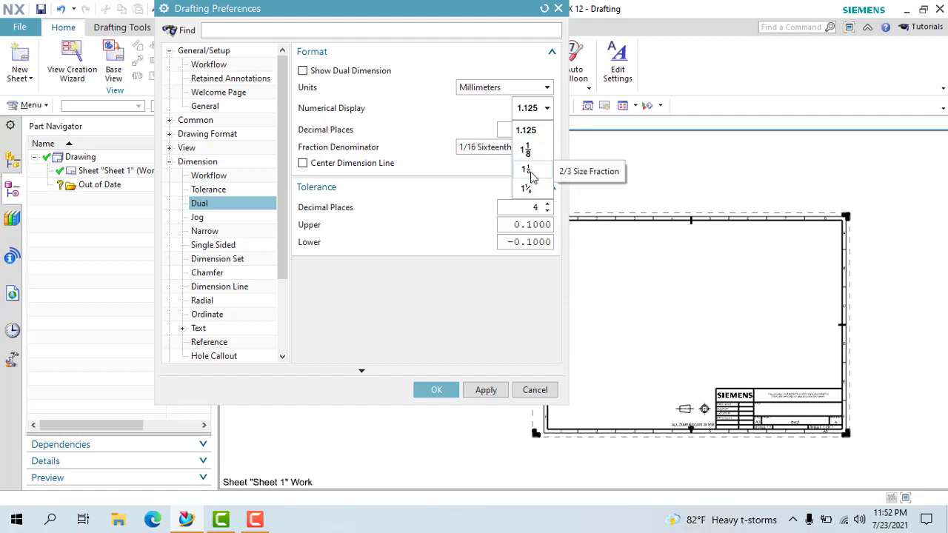
pyautogui.click(525, 141)
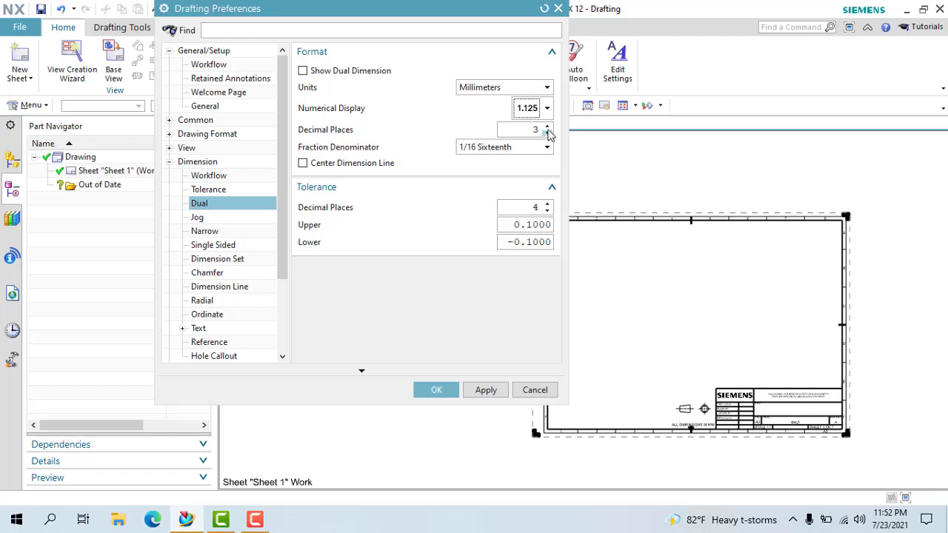
pyautogui.click(547, 127)
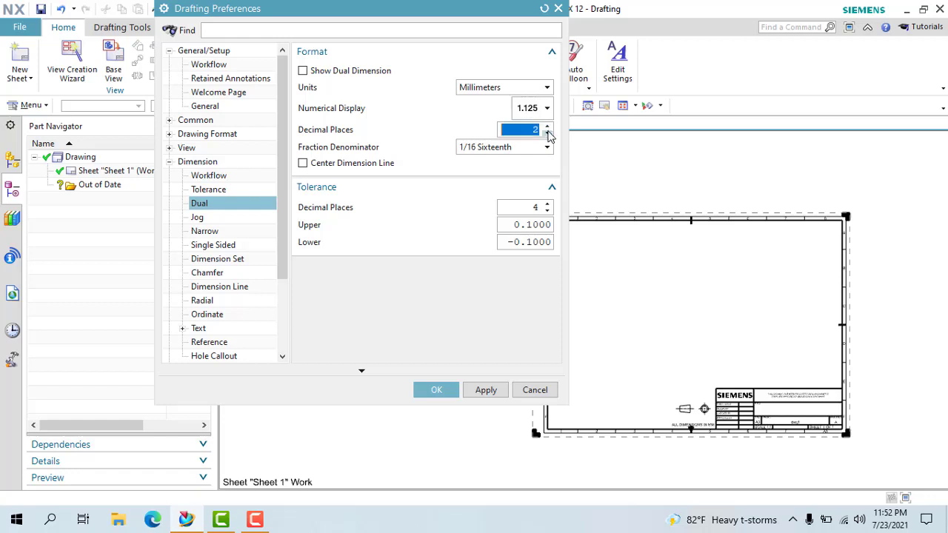
pyautogui.click(547, 133)
pyautogui.click(492, 148)
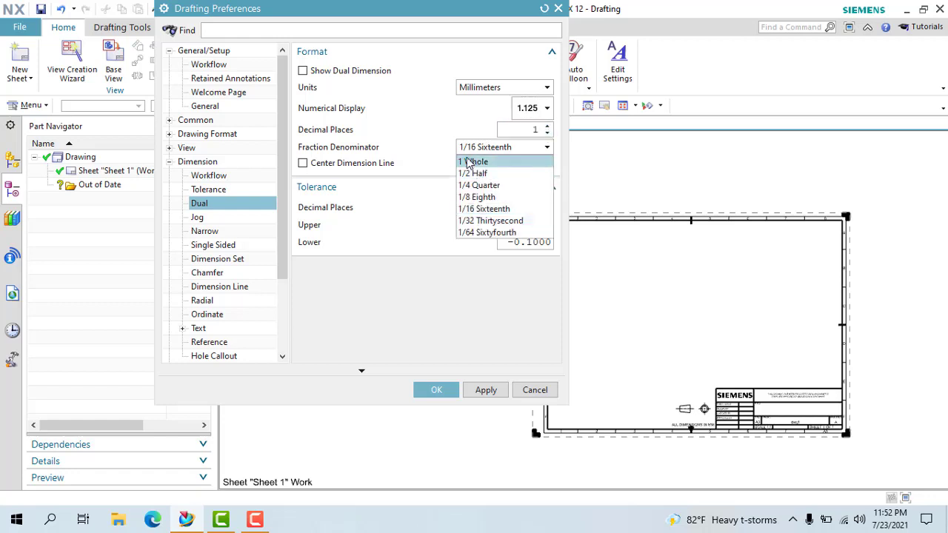
pyautogui.click(473, 161)
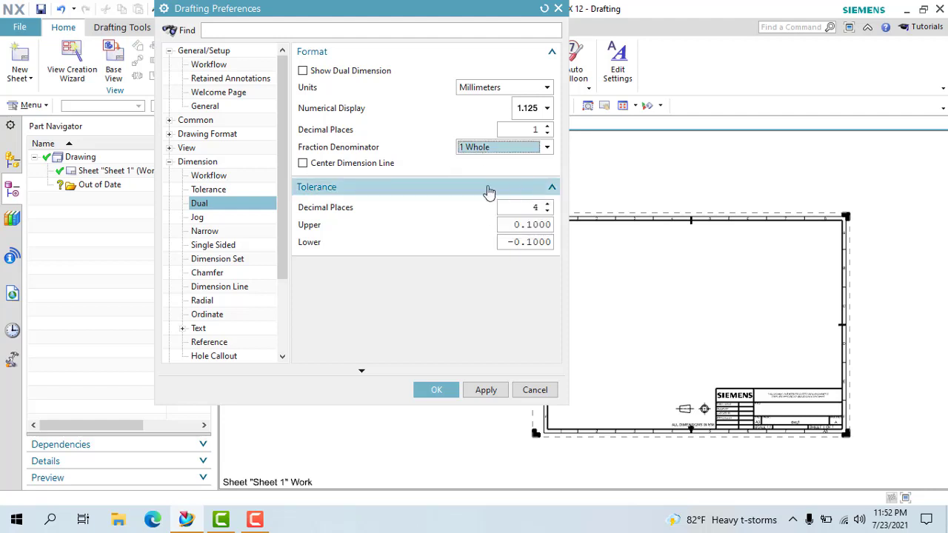
pyautogui.click(547, 211)
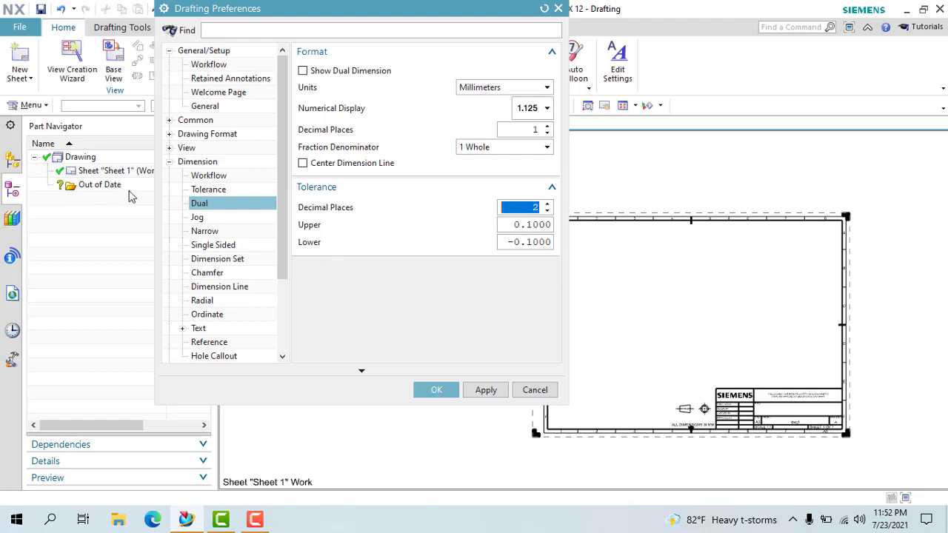
pyautogui.click(209, 220)
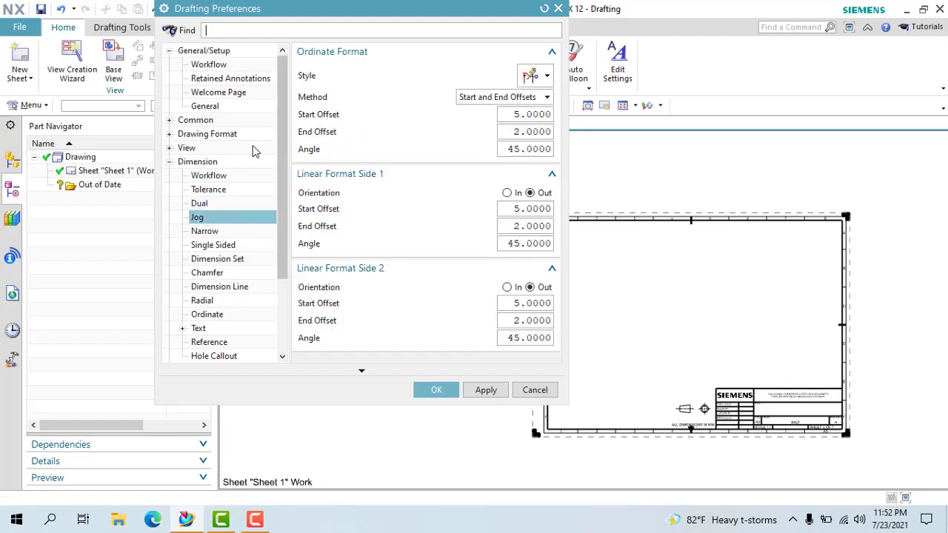
# Keep the Infer jog style and set the ordinate jog method to Start Offset and Angle.
pyautogui.click(546, 76)
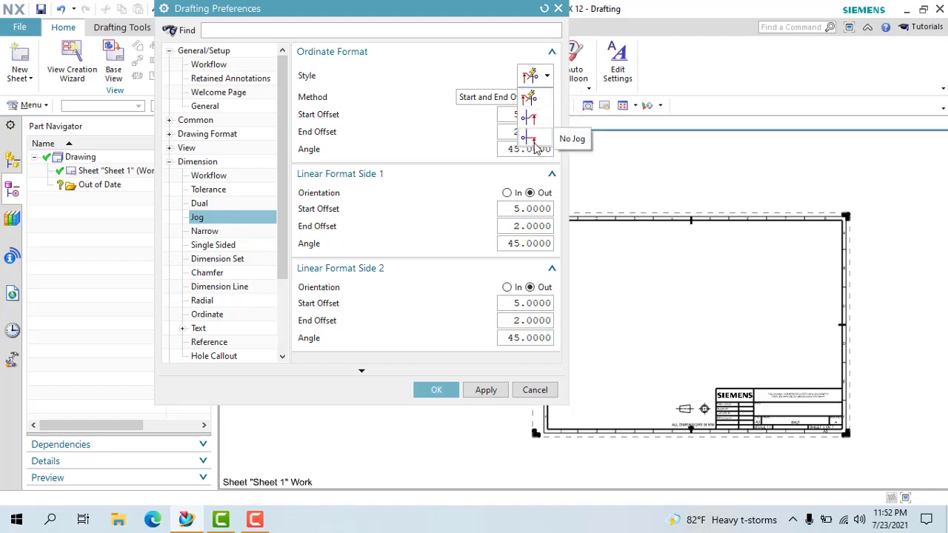
pyautogui.click(526, 103)
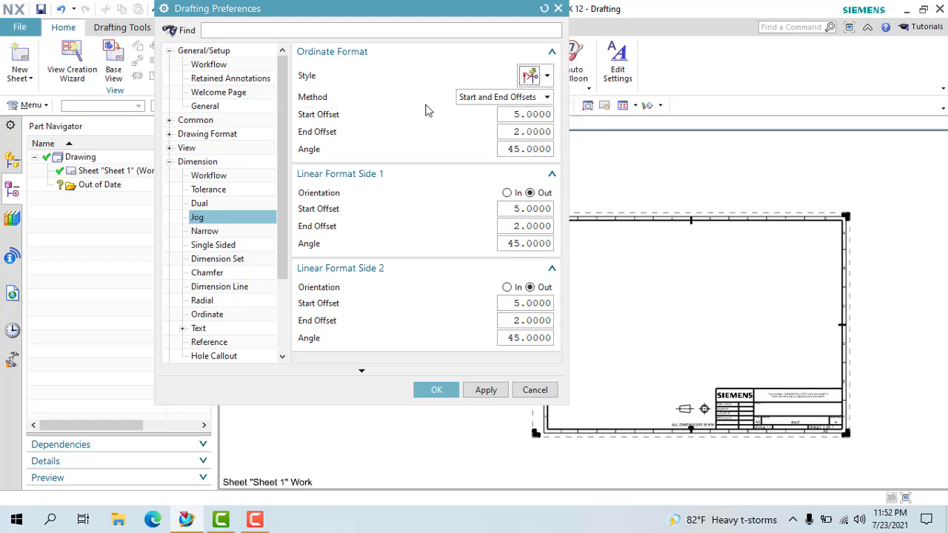
pyautogui.click(496, 97)
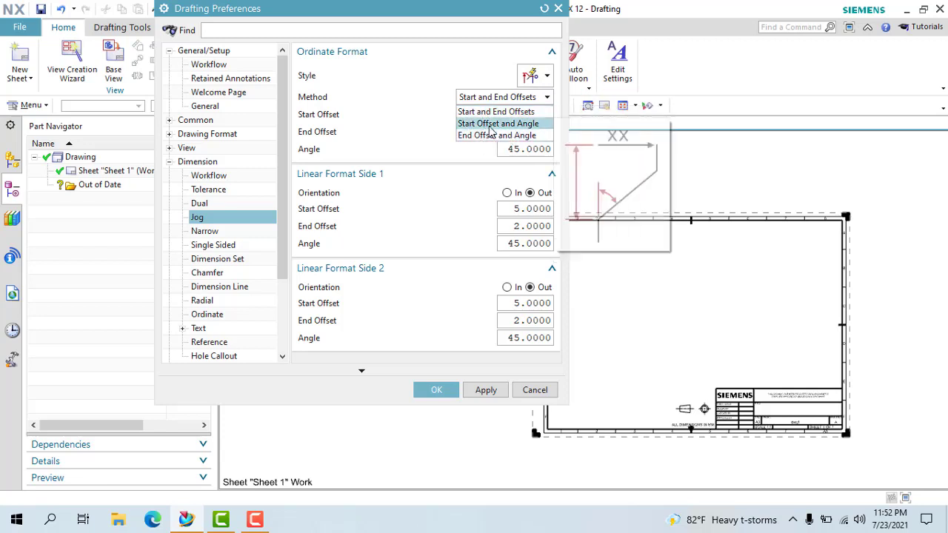
pyautogui.moveTo(497, 124)
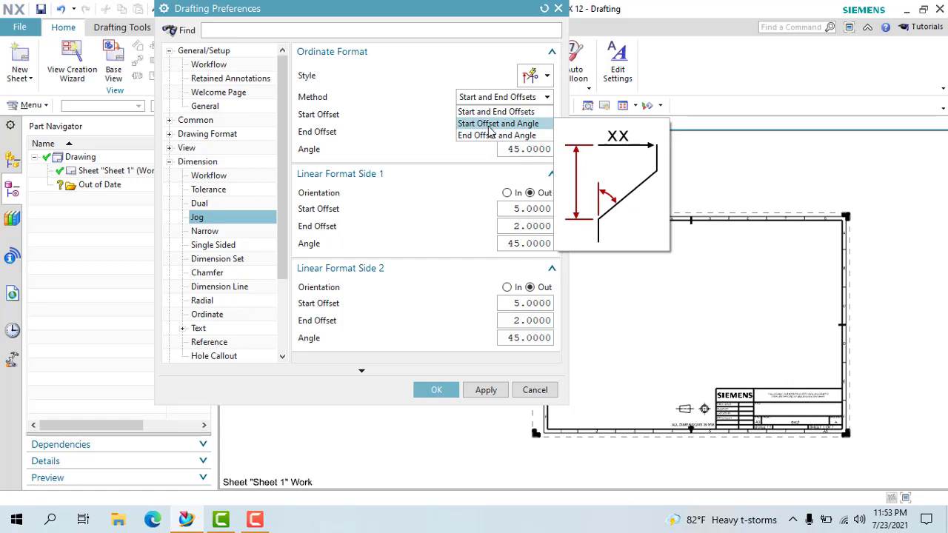
pyautogui.click(490, 124)
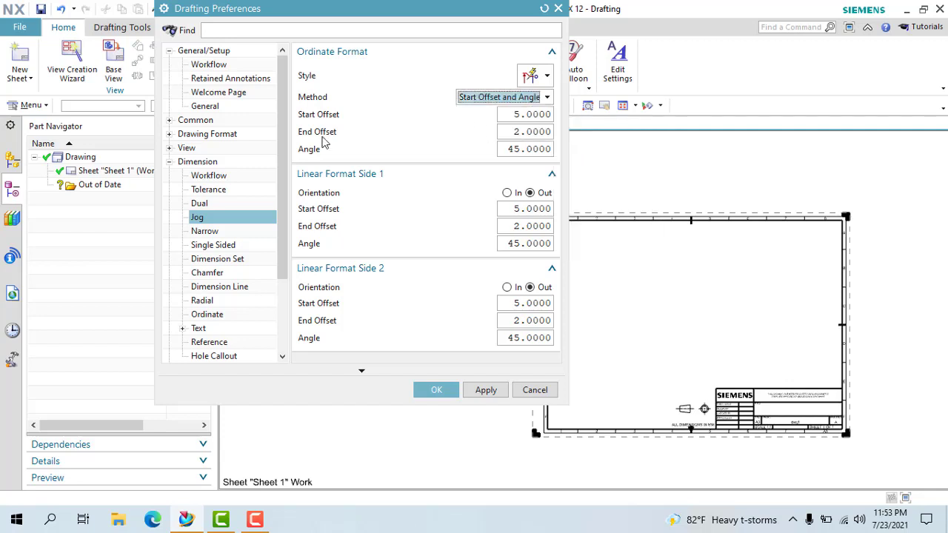
pyautogui.click(516, 116)
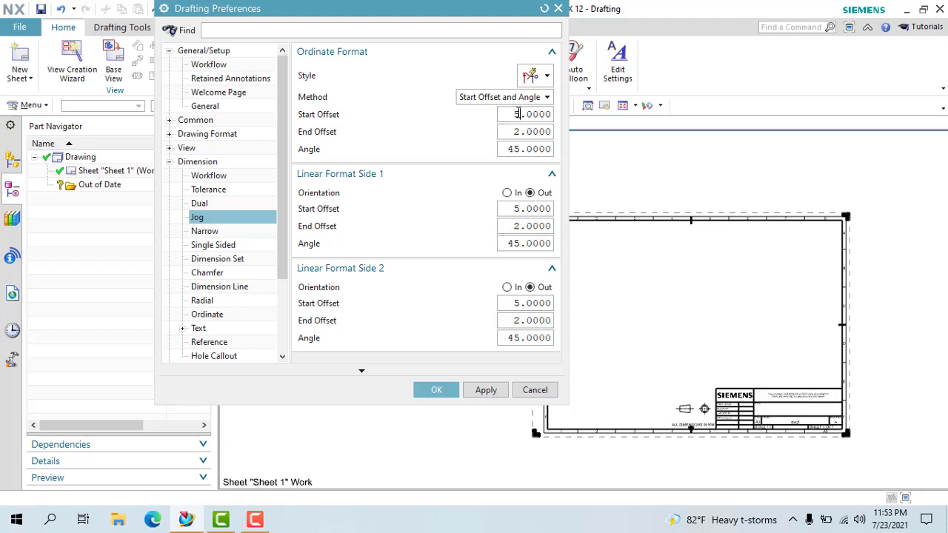
pyautogui.doubleClick(517, 113)
pyautogui.doubleClick(532, 131)
pyautogui.doubleClick(527, 149)
pyautogui.click(519, 100)
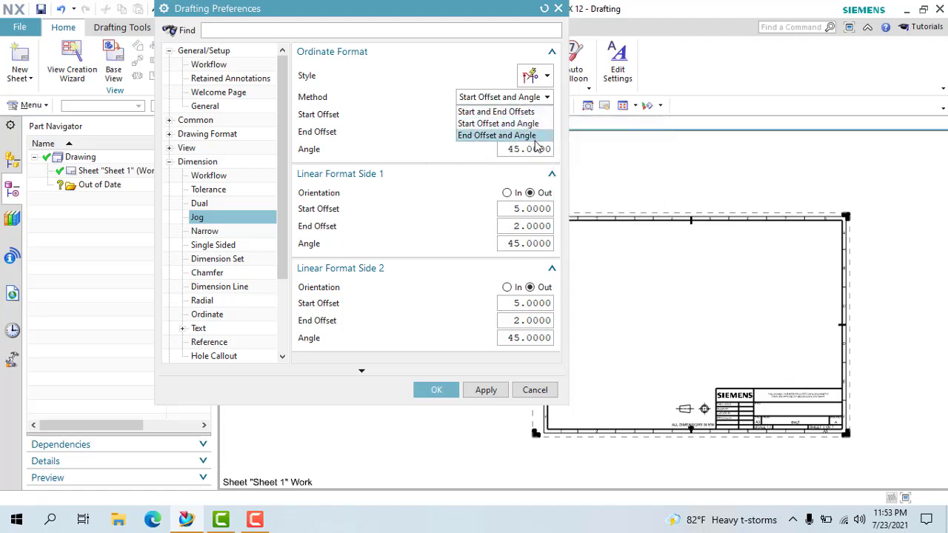
pyautogui.moveTo(497, 123)
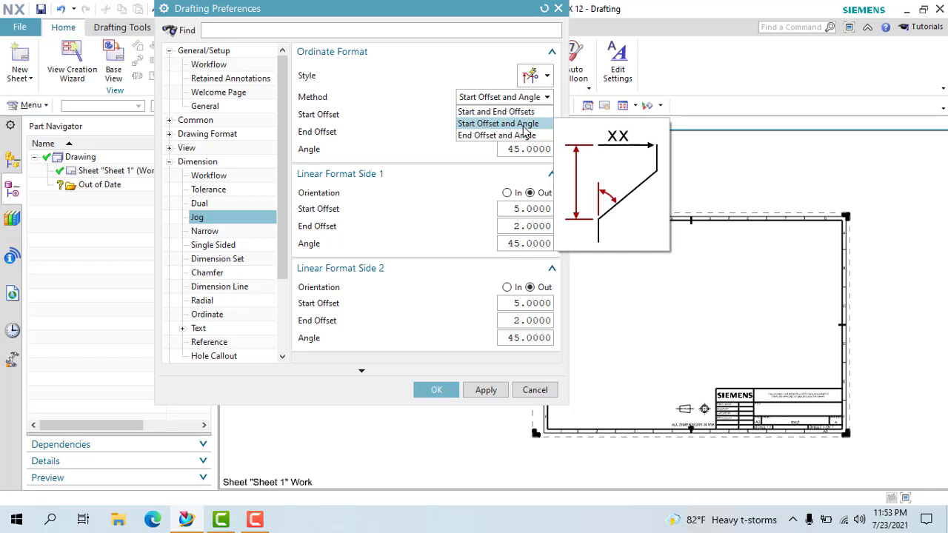
pyautogui.click(409, 158)
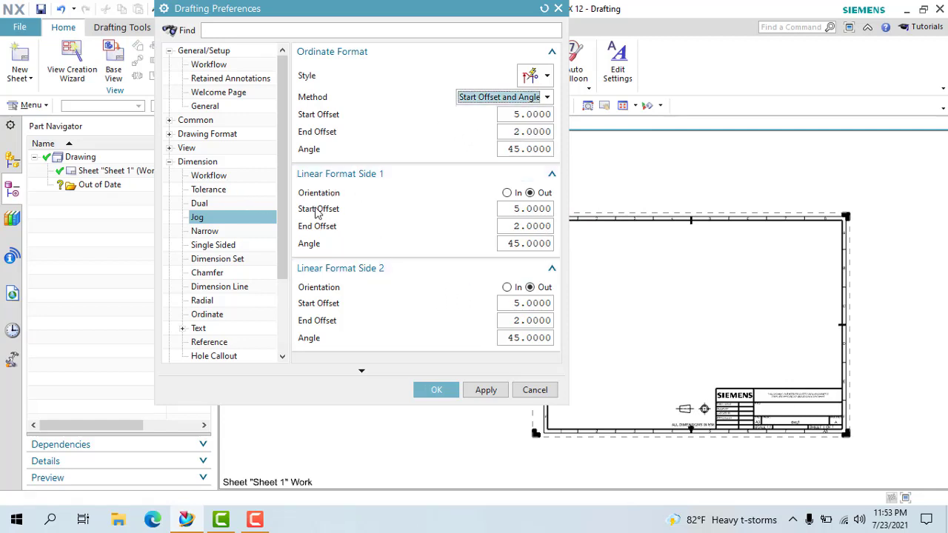
pyautogui.click(206, 231)
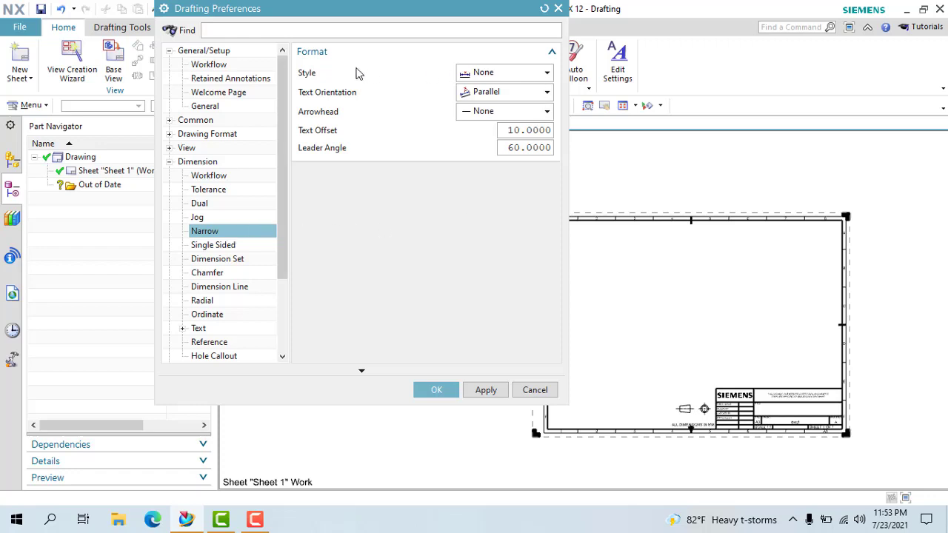
# Give narrow dimensions the No Leader style, Parallel text and Filled Arrow arrowheads.
pyautogui.click(498, 77)
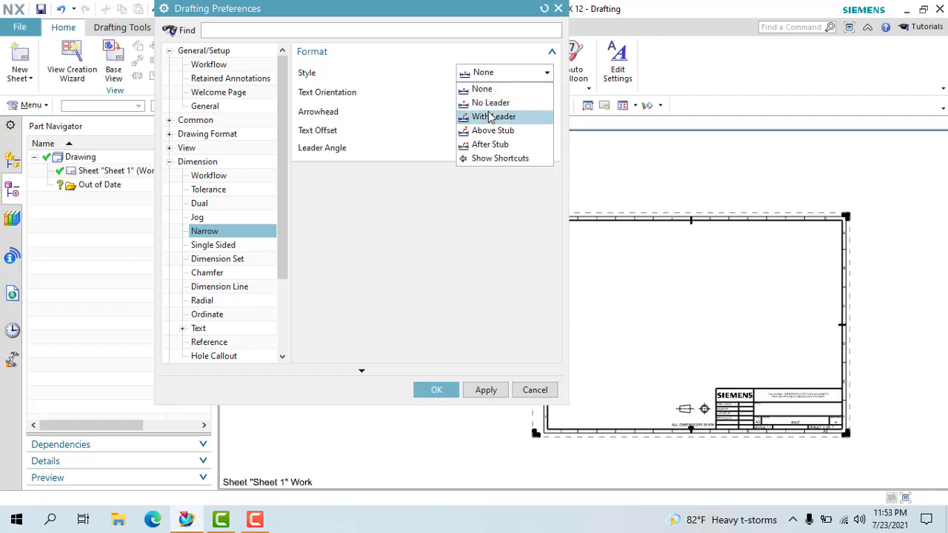
pyautogui.click(484, 102)
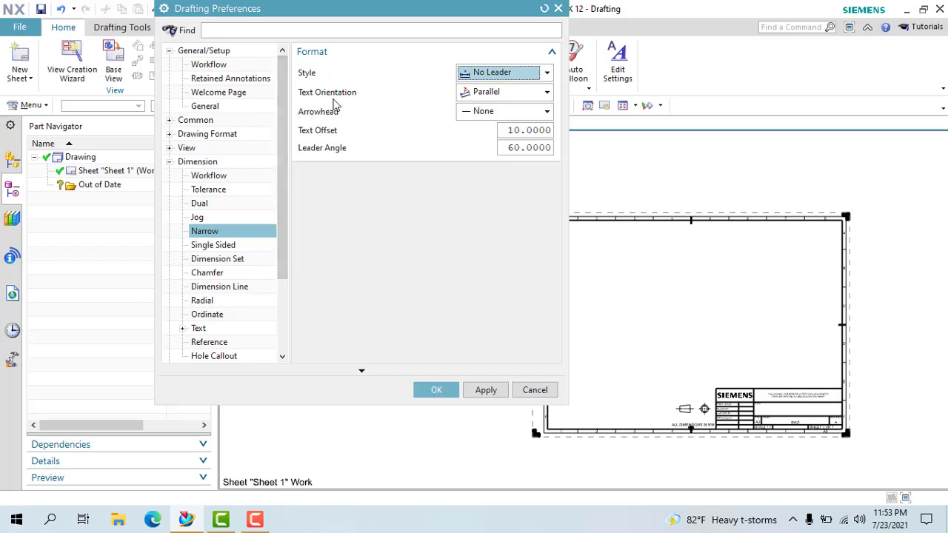
pyautogui.click(478, 98)
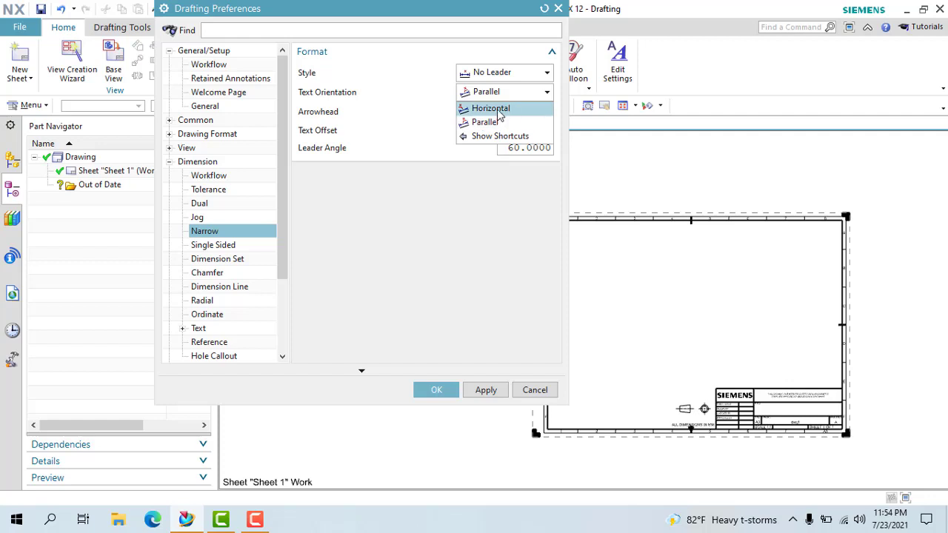
pyautogui.click(490, 123)
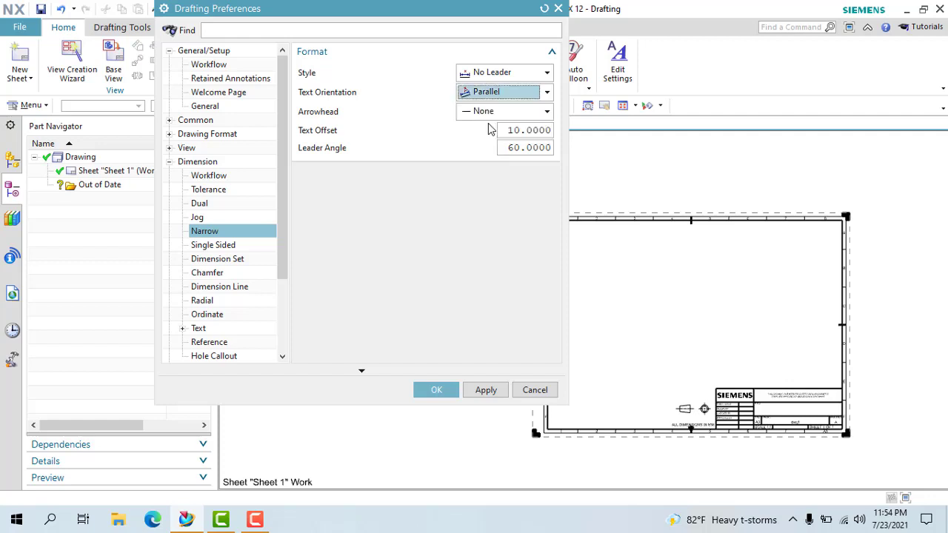
pyautogui.click(511, 113)
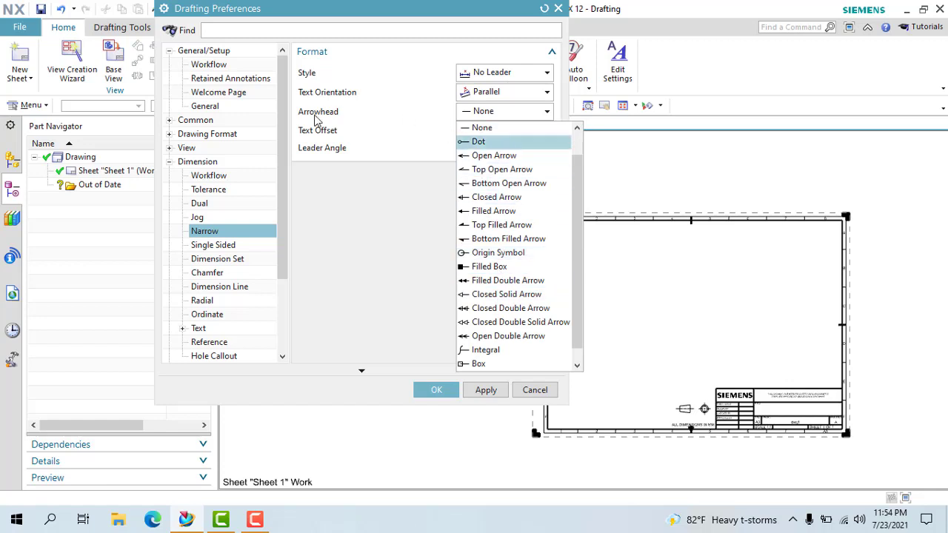
pyautogui.click(317, 121)
pyautogui.click(481, 119)
pyautogui.scroll(-1, 509, 234)
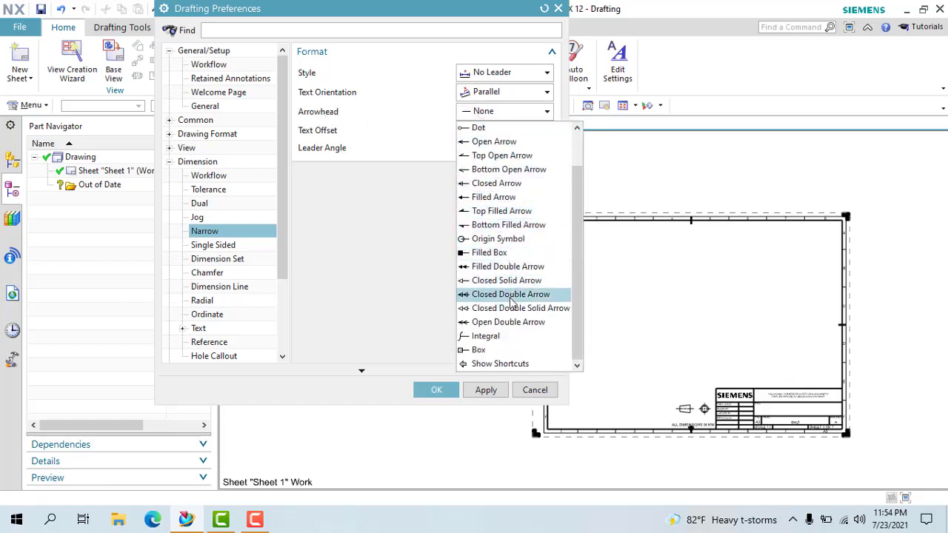
pyautogui.scroll(1, 503, 222)
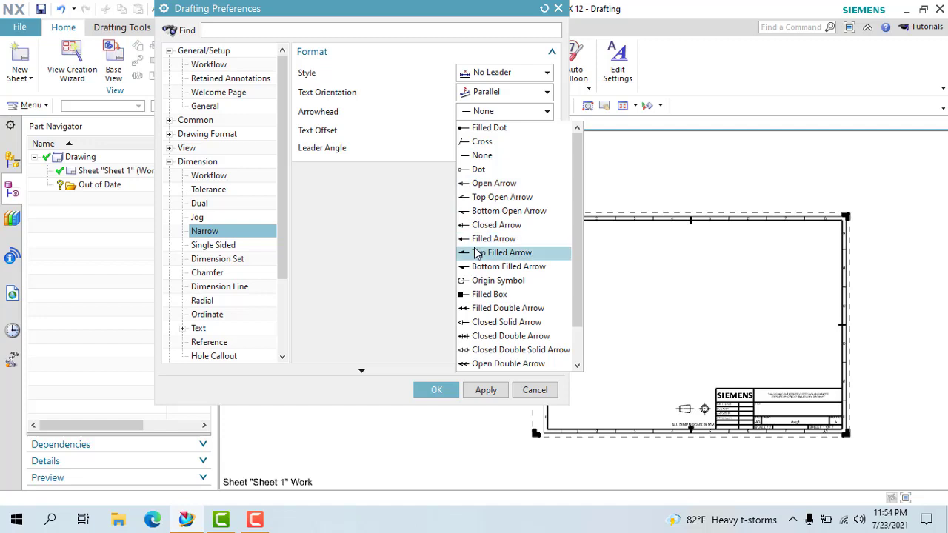
pyautogui.scroll(-1, 538, 279)
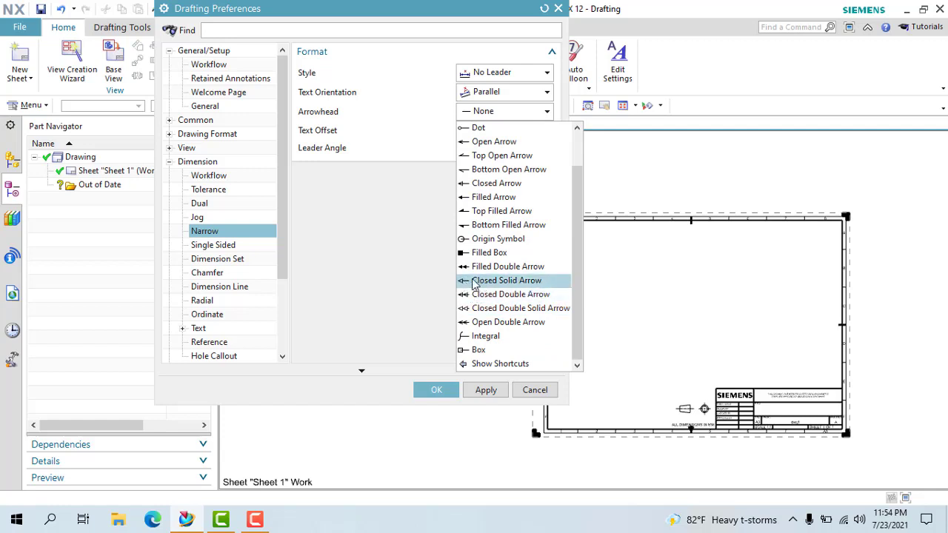
pyautogui.scroll(1, 504, 293)
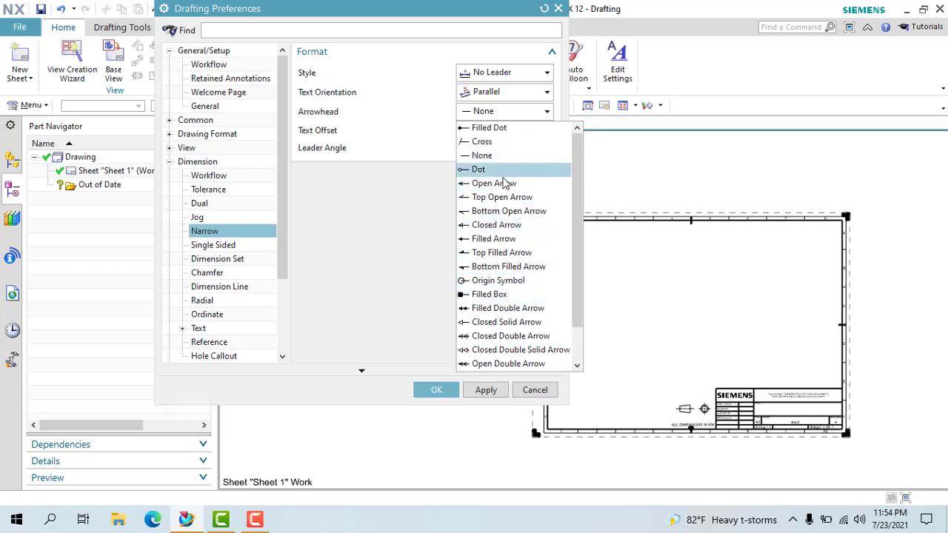
pyautogui.click(490, 238)
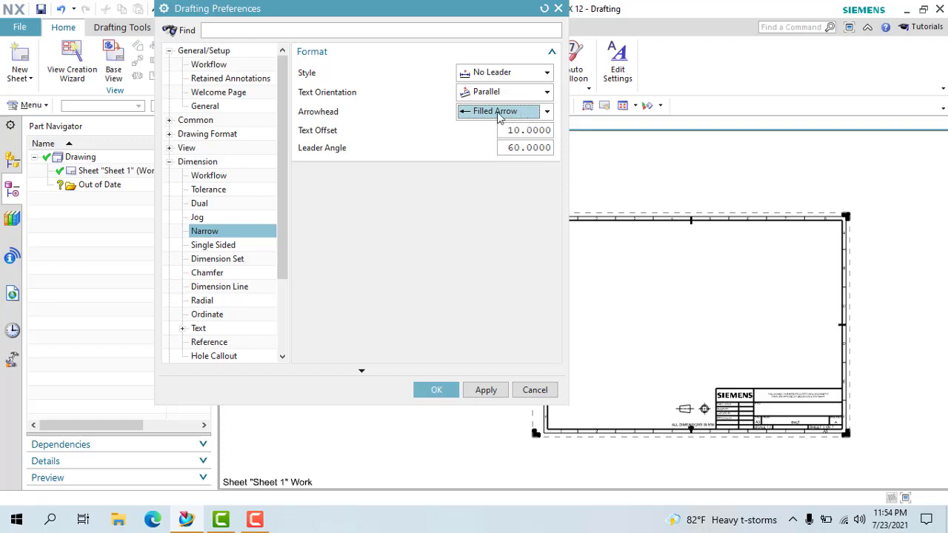
# Check the narrow dimension Text Offset (10) and Leader Angle (60) values.
pyautogui.doubleClick(539, 130)
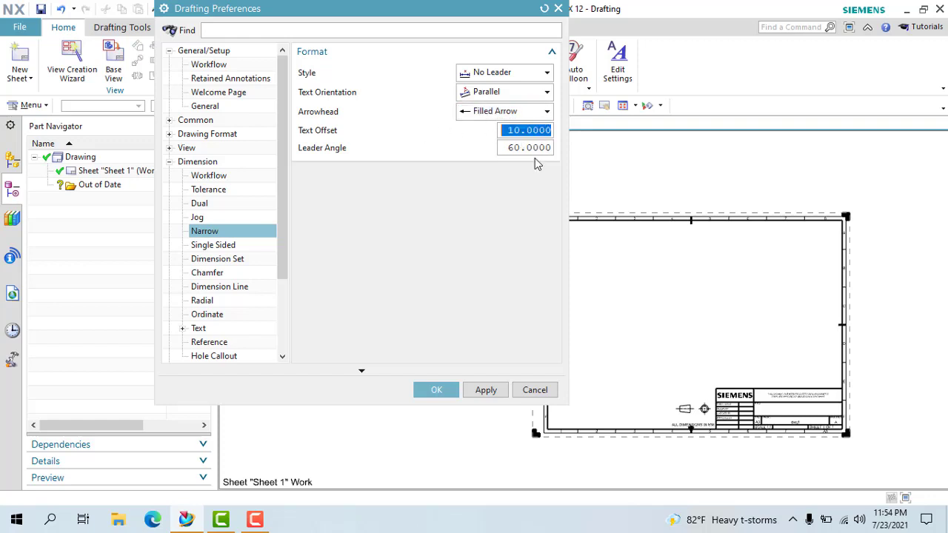
pyautogui.doubleClick(532, 146)
pyautogui.doubleClick(523, 131)
pyautogui.click(513, 131)
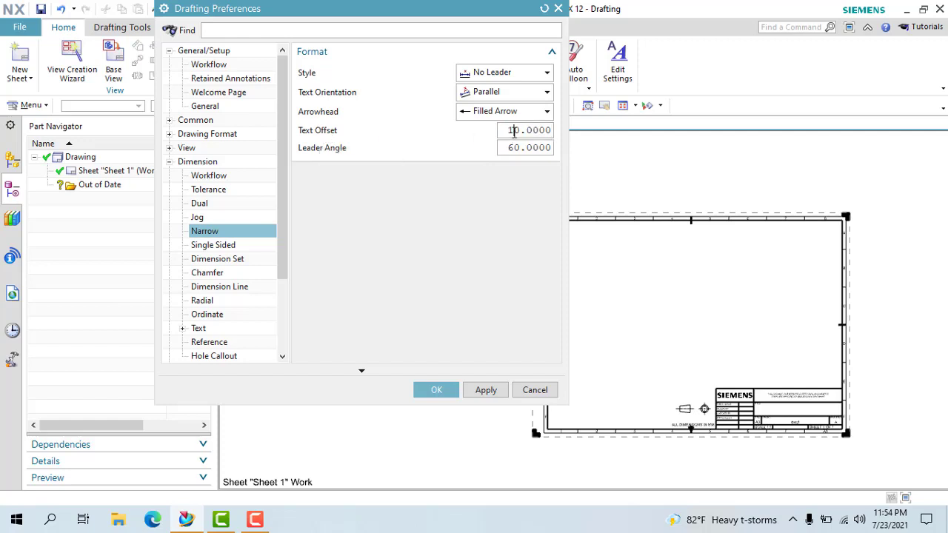
pyautogui.doubleClick(513, 131)
pyautogui.click(531, 130)
pyautogui.click(534, 147)
pyautogui.click(527, 147)
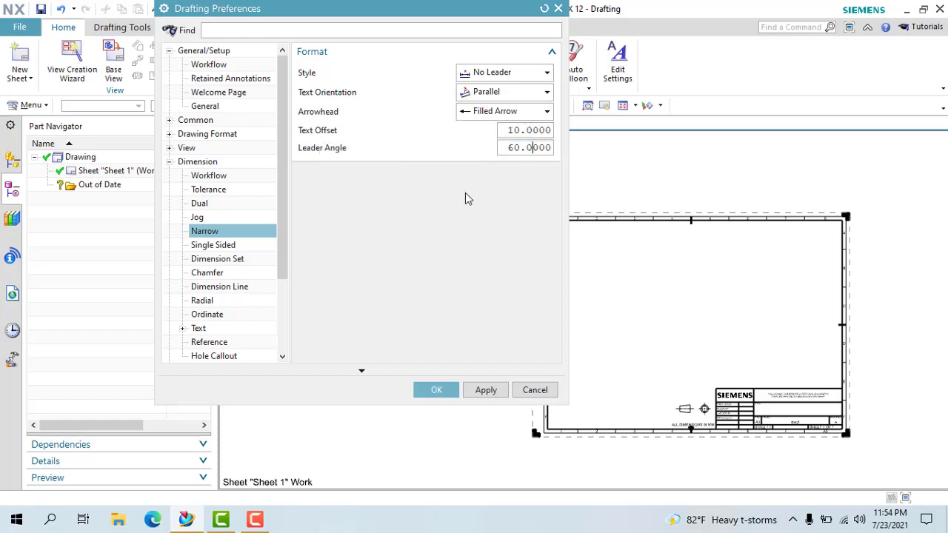
pyautogui.doubleClick(545, 147)
pyautogui.click(545, 148)
pyautogui.click(208, 245)
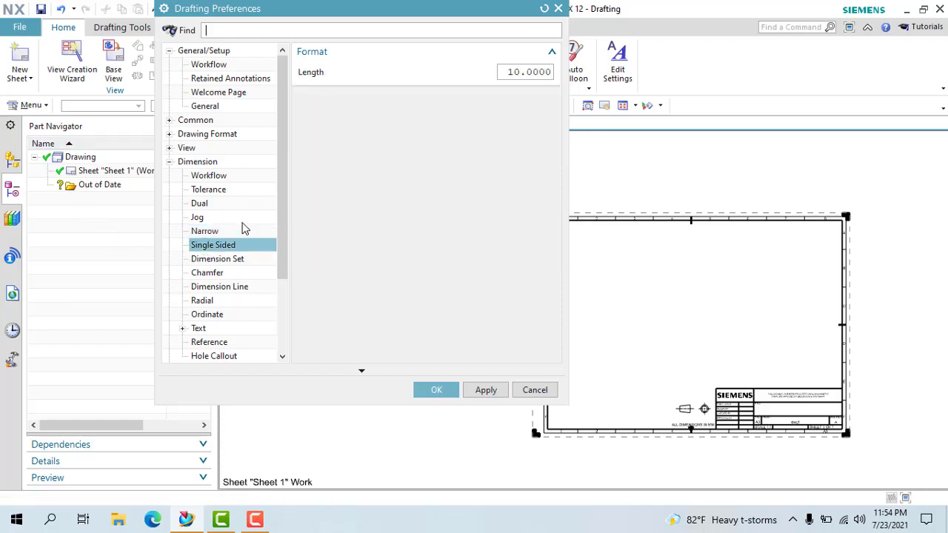
# Look over the Dimension Set offset settings, then move to the Chamfer dimension page.
pyautogui.click(229, 260)
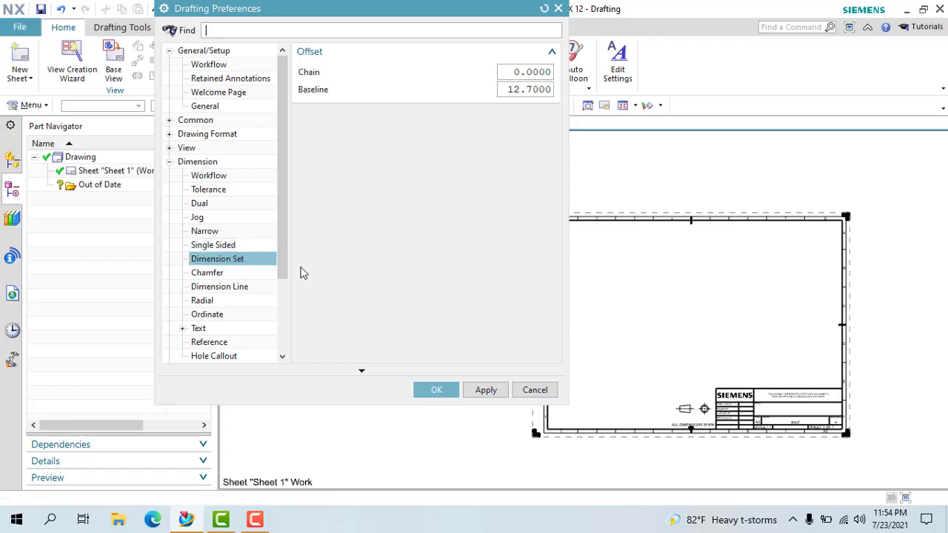
pyautogui.click(218, 276)
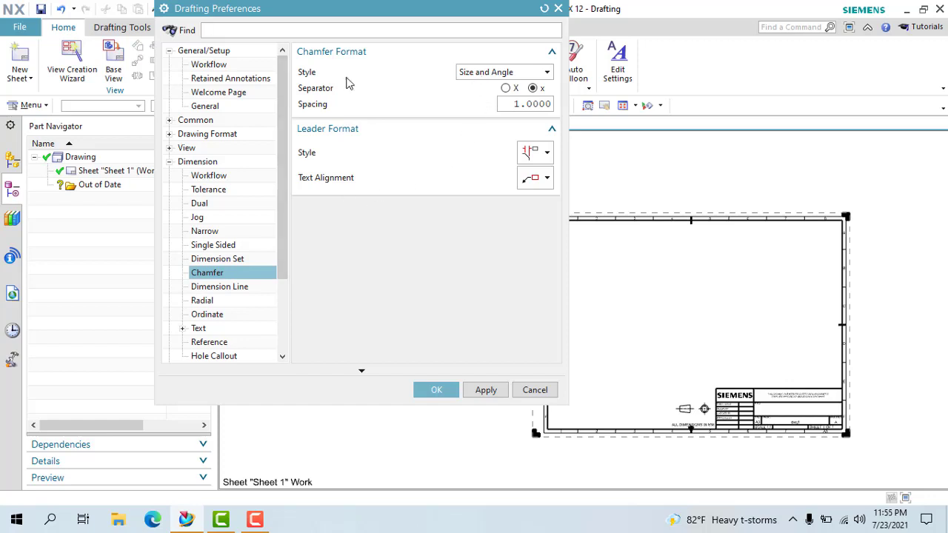
# Set chamfer dimensions to Size and Angle style with a lowercase x separator and spacing 1.
pyautogui.click(482, 72)
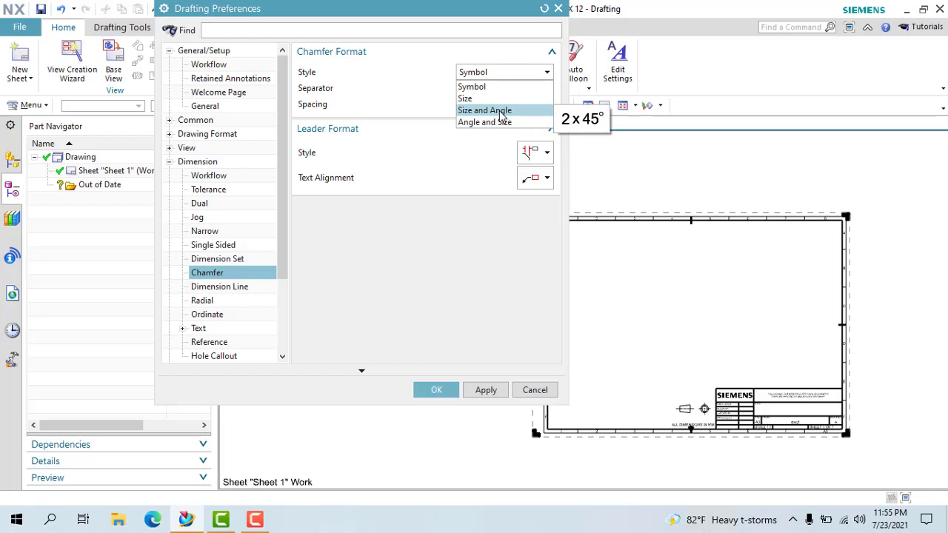
pyautogui.click(501, 113)
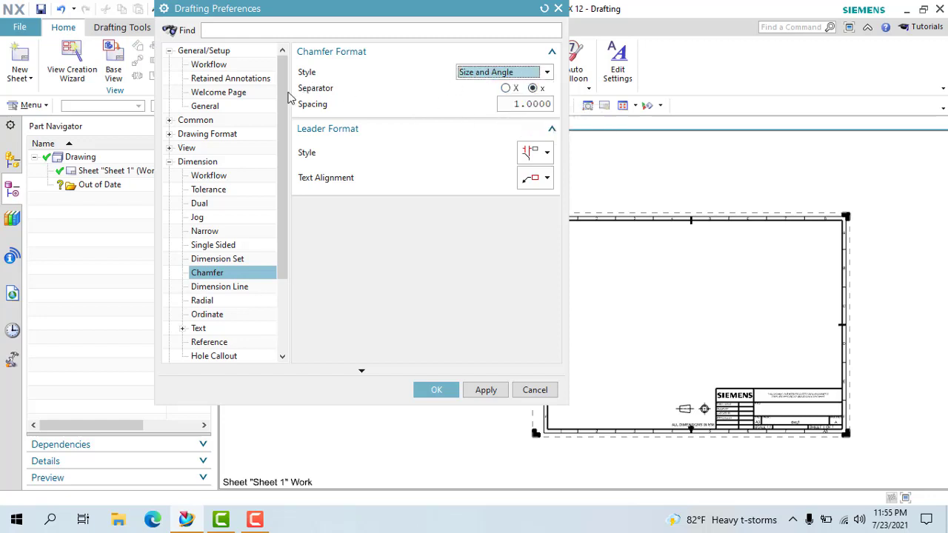
pyautogui.click(505, 88)
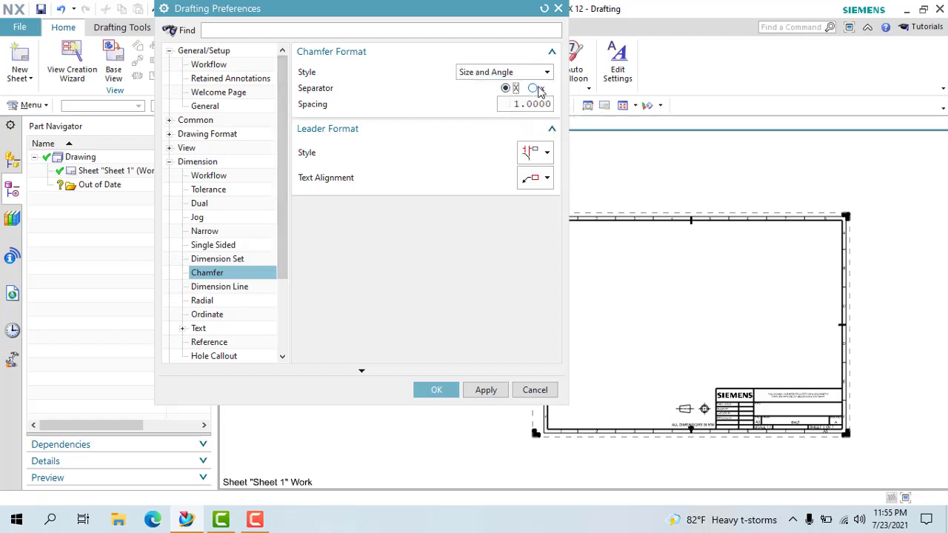
pyautogui.click(534, 88)
pyautogui.click(492, 72)
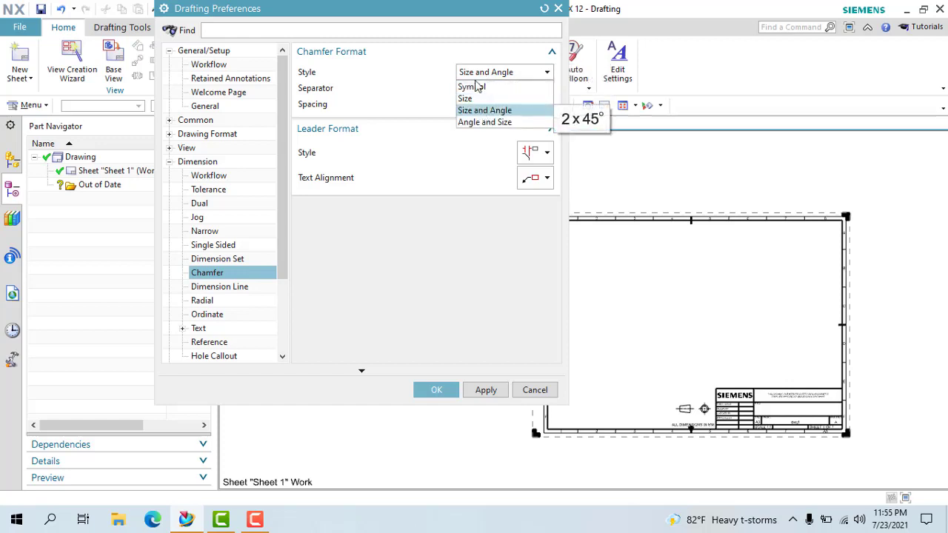
pyautogui.click(484, 109)
pyautogui.click(533, 88)
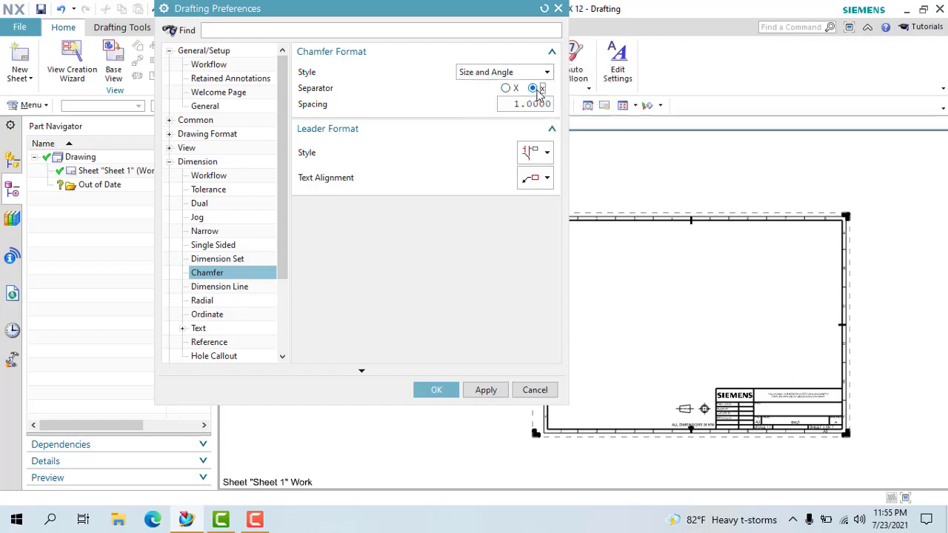
pyautogui.click(530, 72)
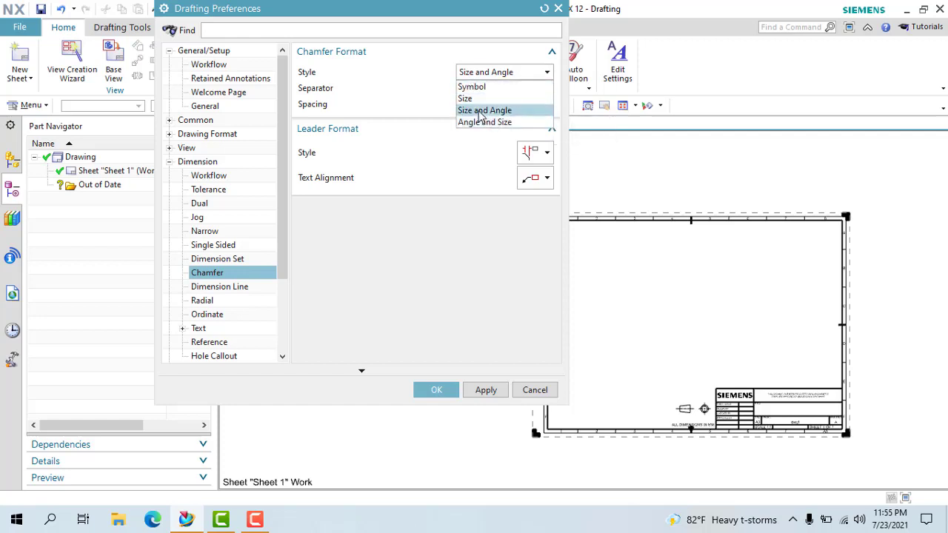
pyautogui.click(481, 111)
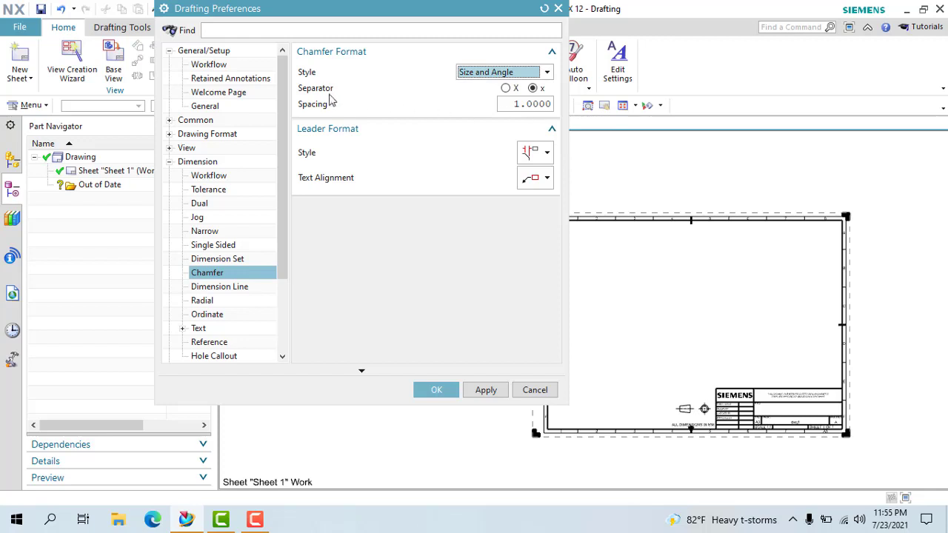
pyautogui.moveTo(541, 103); pyautogui.dragTo(518, 105)
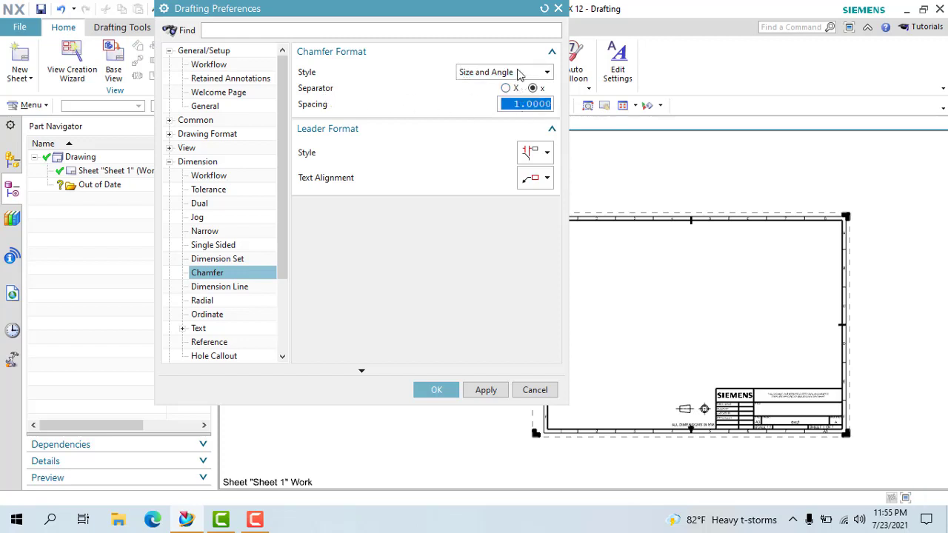
pyautogui.click(518, 74)
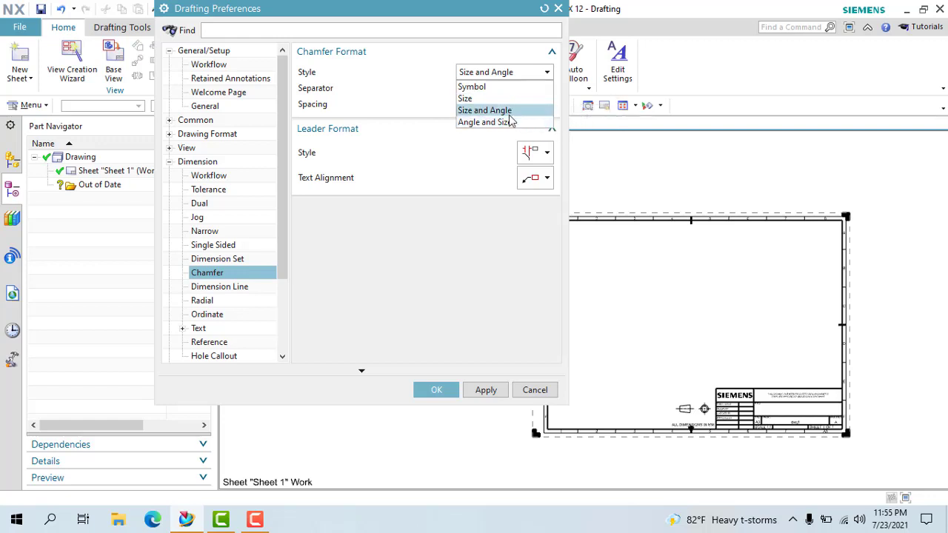
pyautogui.click(509, 113)
pyautogui.doubleClick(527, 103)
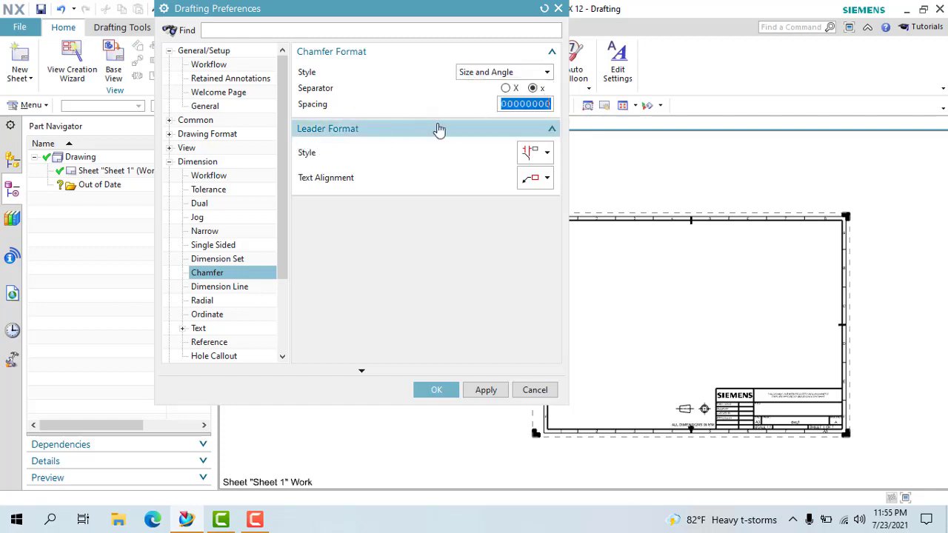
# Make chamfer leaders perpendicular to the chamfer and keep the current text alignment.
pyautogui.click(532, 151)
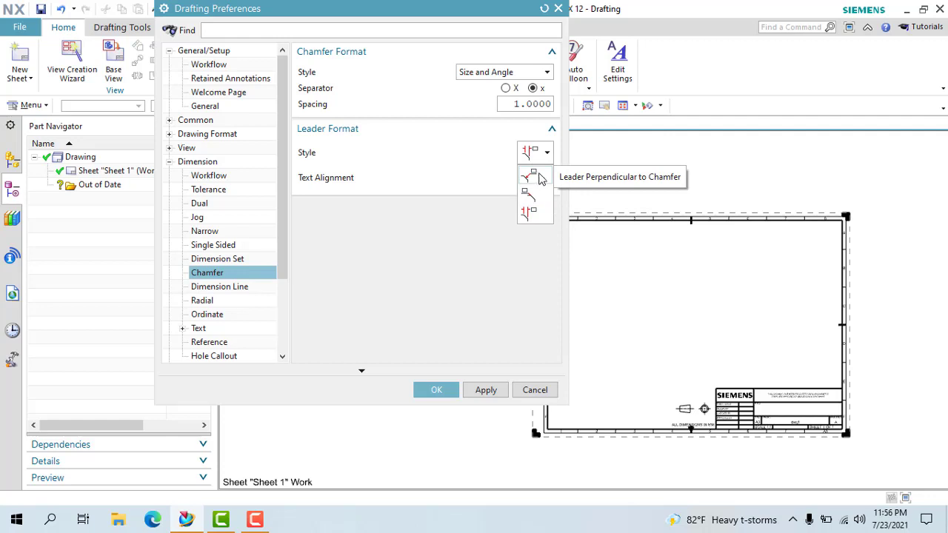
pyautogui.click(537, 177)
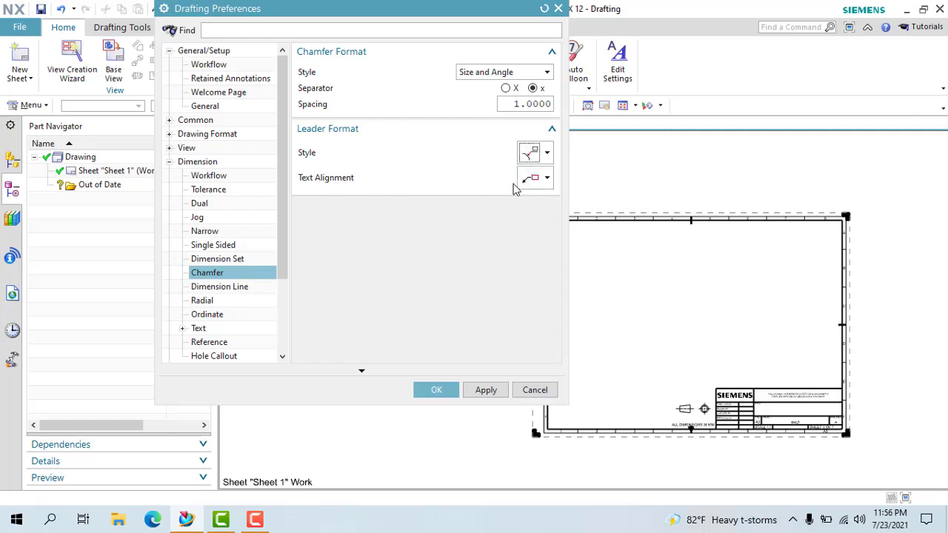
pyautogui.click(534, 179)
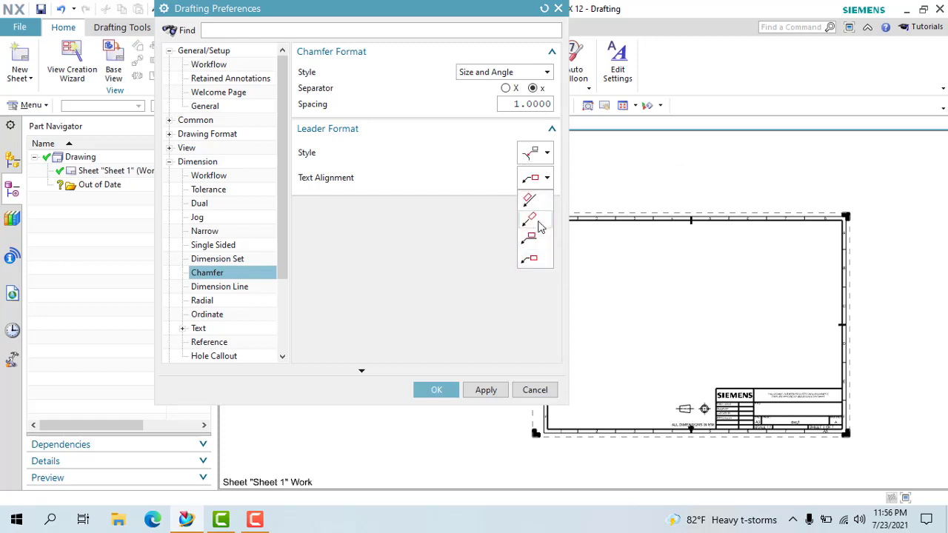
pyautogui.click(530, 259)
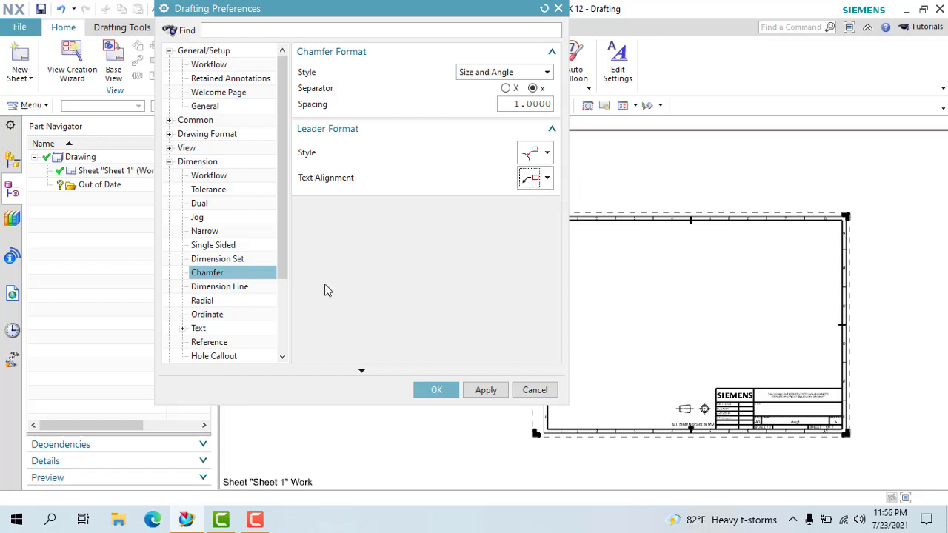
pyautogui.click(239, 288)
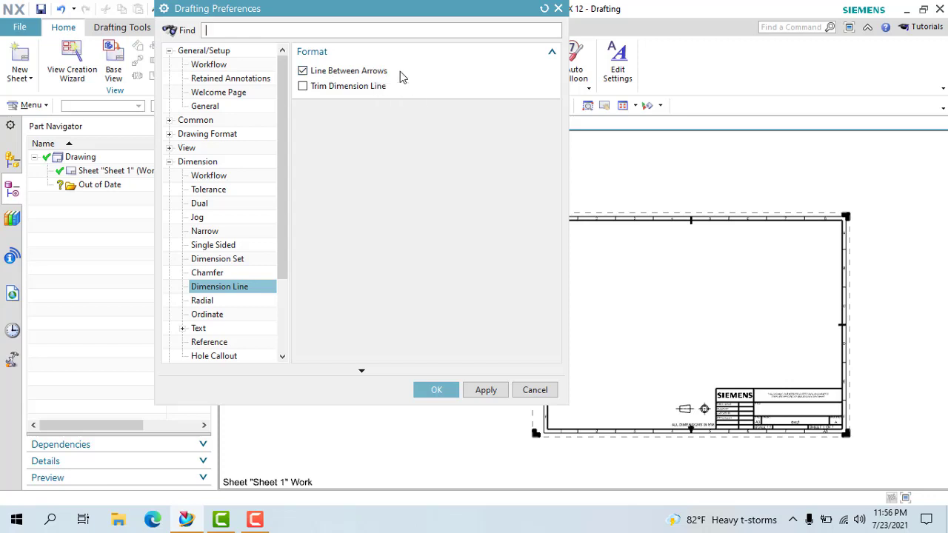
# Enable Trim Dimension Line, then review the Radial and Ordinate pages, keeping Positive Direction All.
pyautogui.click(303, 86)
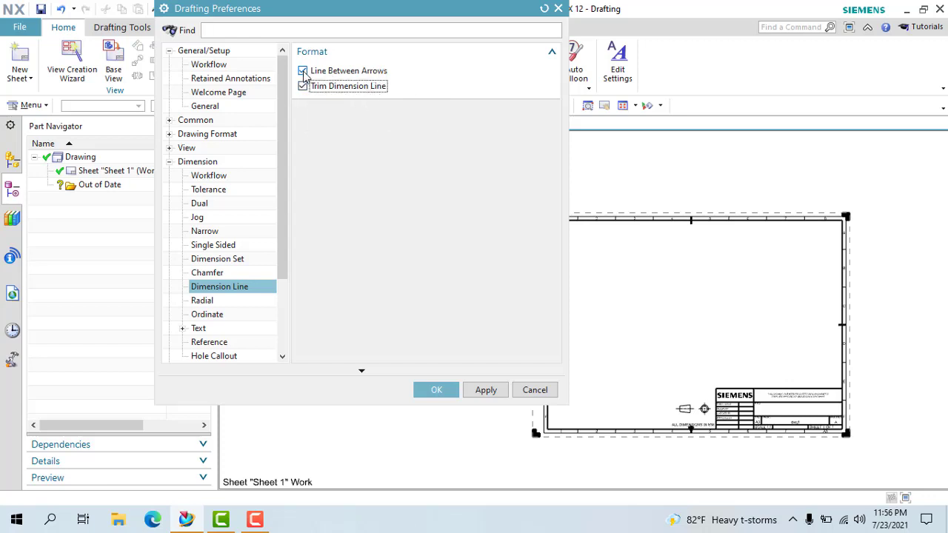
pyautogui.moveTo(283, 233)
pyautogui.mouseDown()
pyautogui.moveTo(283, 270)
pyautogui.moveTo(237, 275)
pyautogui.mouseUp()
pyautogui.click(215, 231)
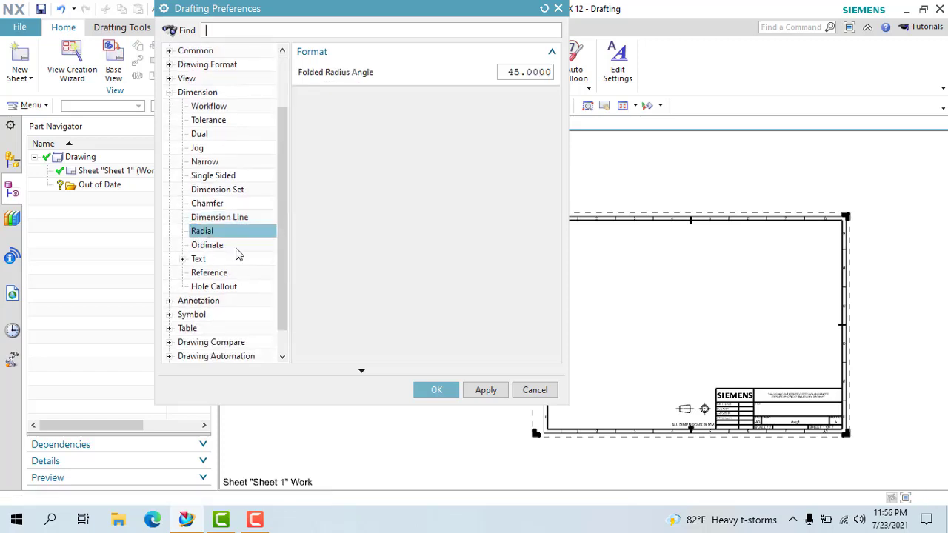
pyautogui.doubleClick(525, 72)
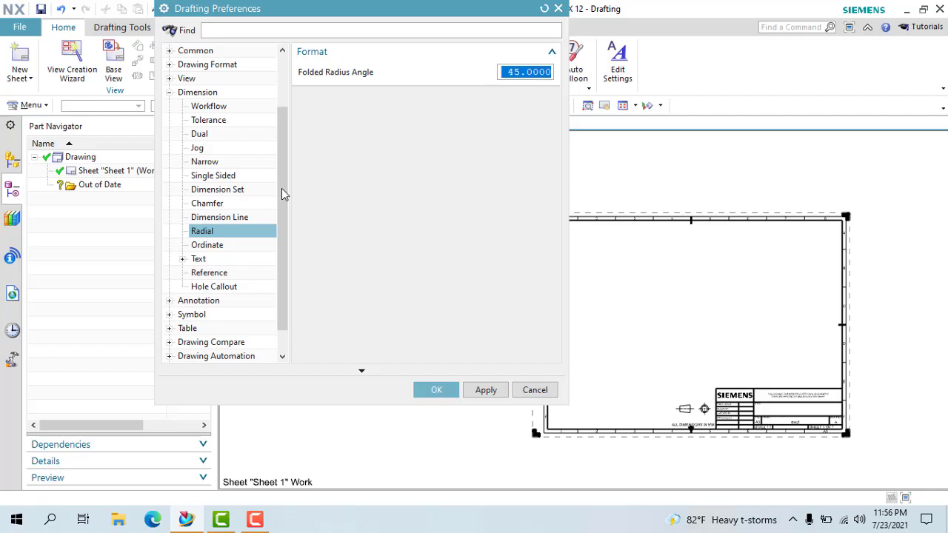
pyautogui.click(201, 245)
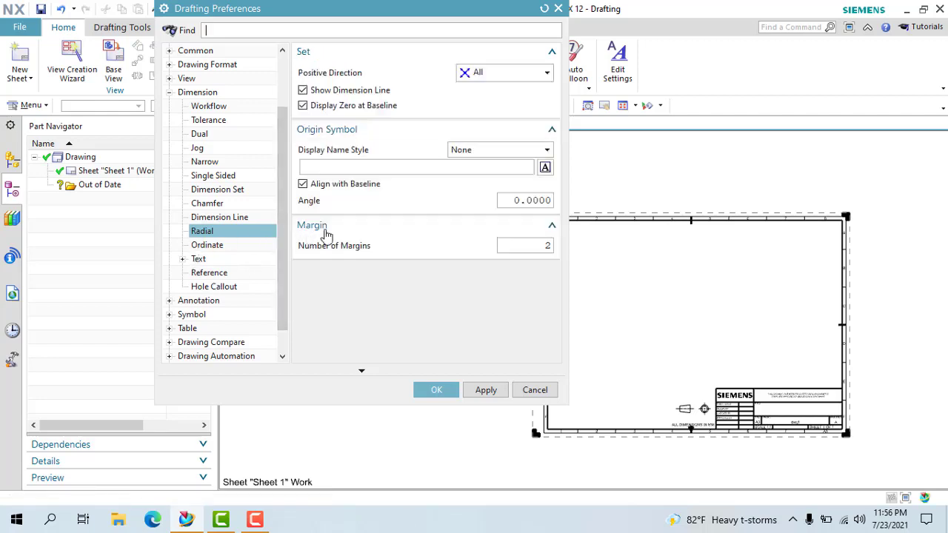
pyautogui.click(500, 73)
pyautogui.click(474, 87)
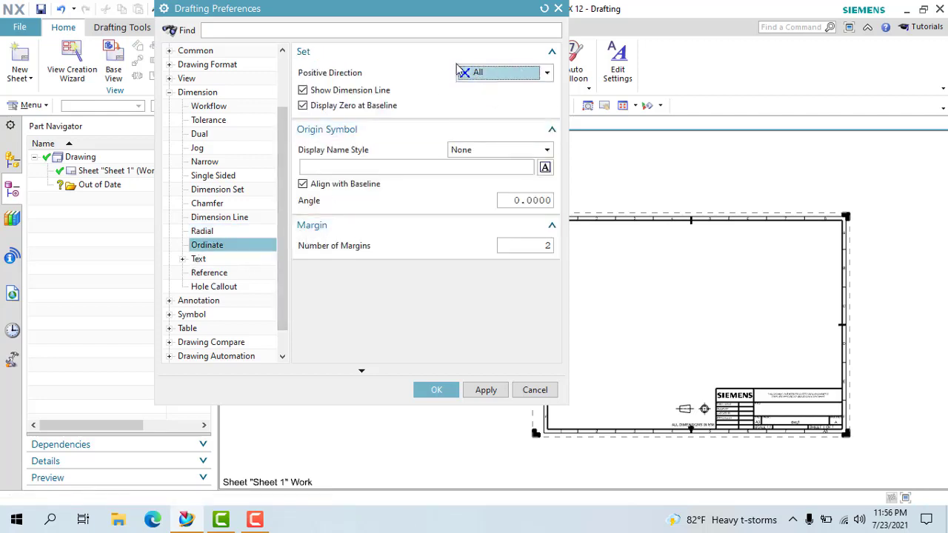
# Set dimension text units to millimetres, 2 decimal places, 1/8 fractions and a period delimiter.
pyautogui.click(197, 259)
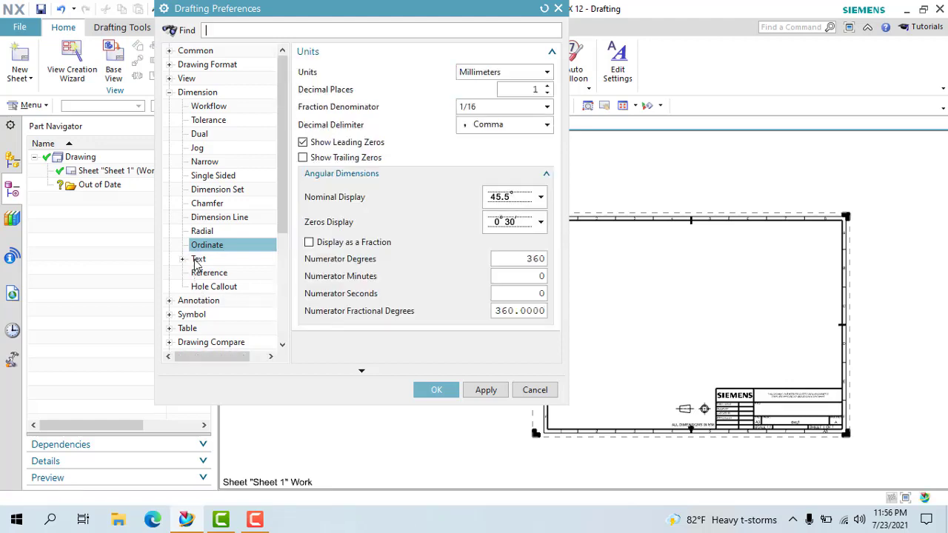
pyautogui.click(504, 73)
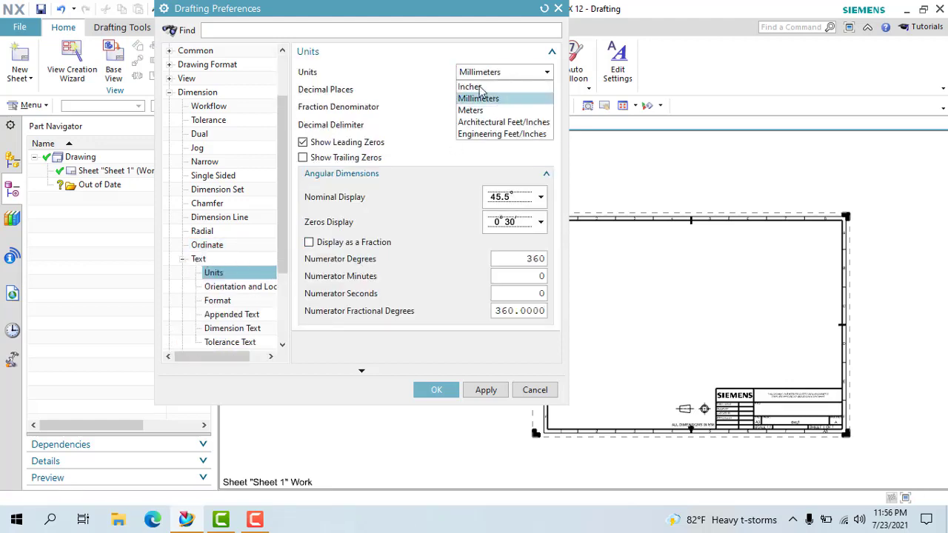
pyautogui.click(479, 99)
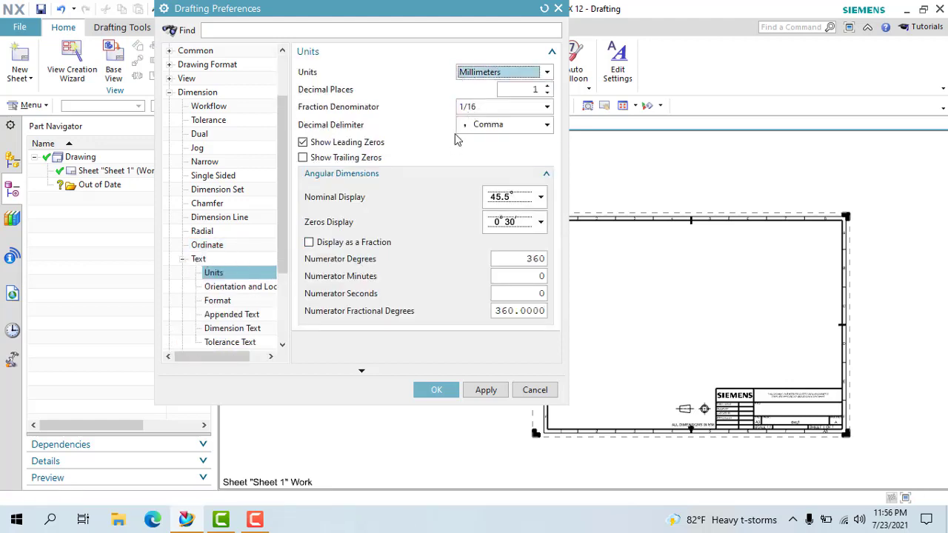
pyautogui.click(547, 94)
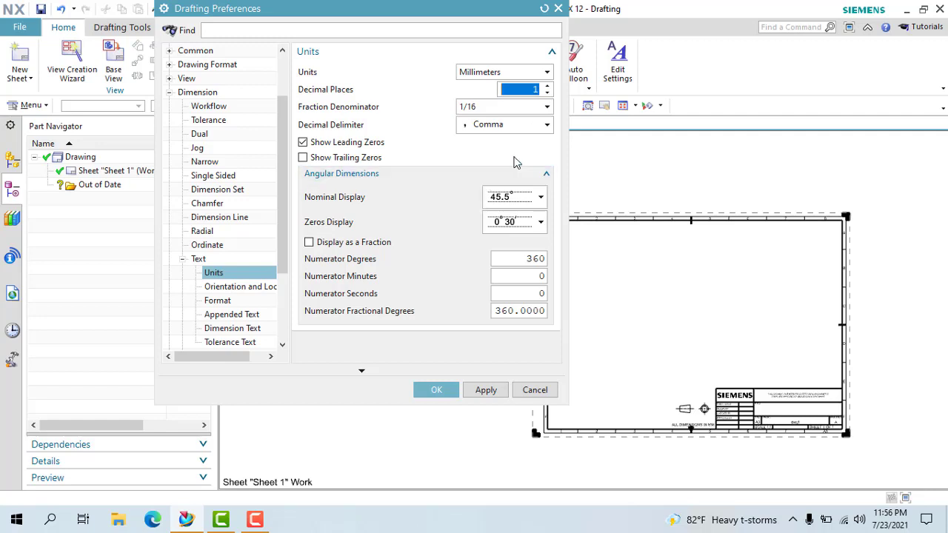
pyautogui.click(546, 86)
pyautogui.click(477, 113)
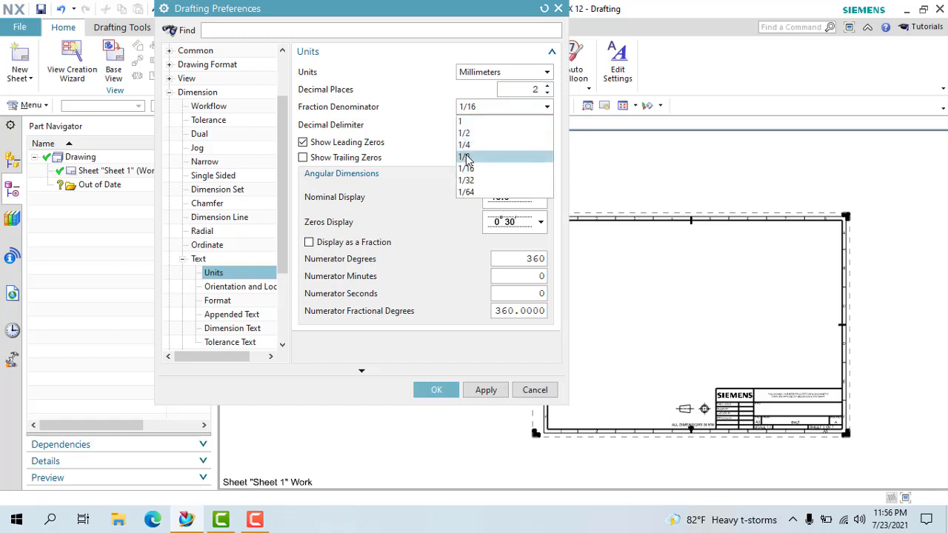
pyautogui.click(464, 156)
pyautogui.click(510, 128)
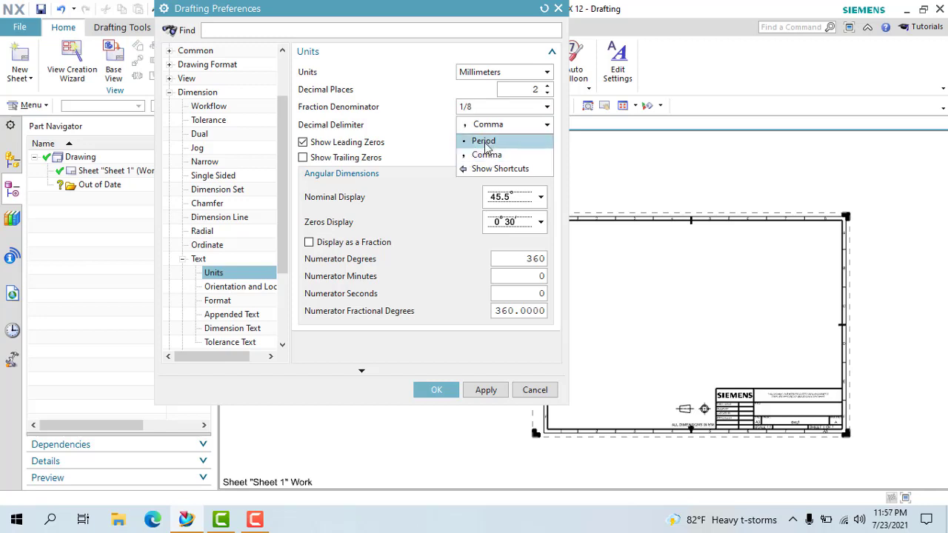
pyautogui.click(477, 140)
pyautogui.click(482, 126)
pyautogui.click(481, 154)
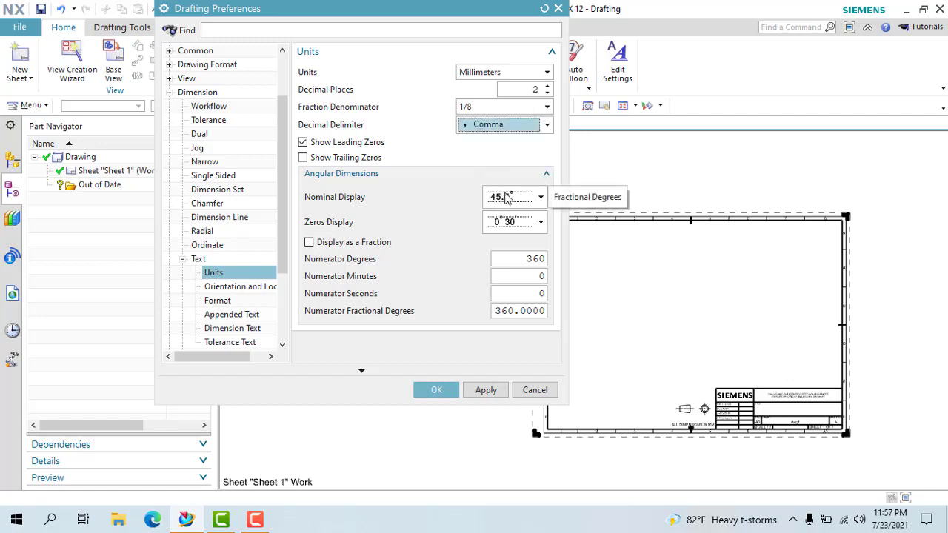
pyautogui.click(494, 126)
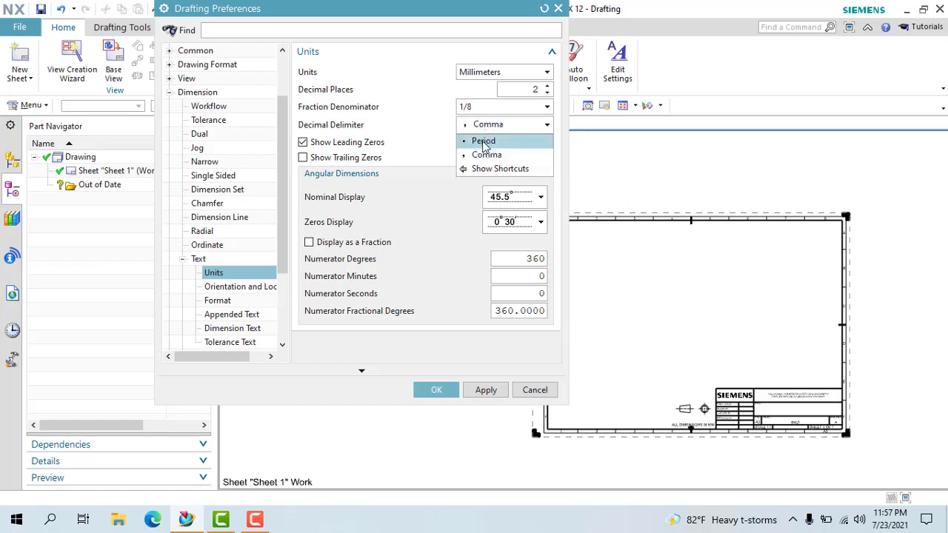
pyautogui.click(482, 141)
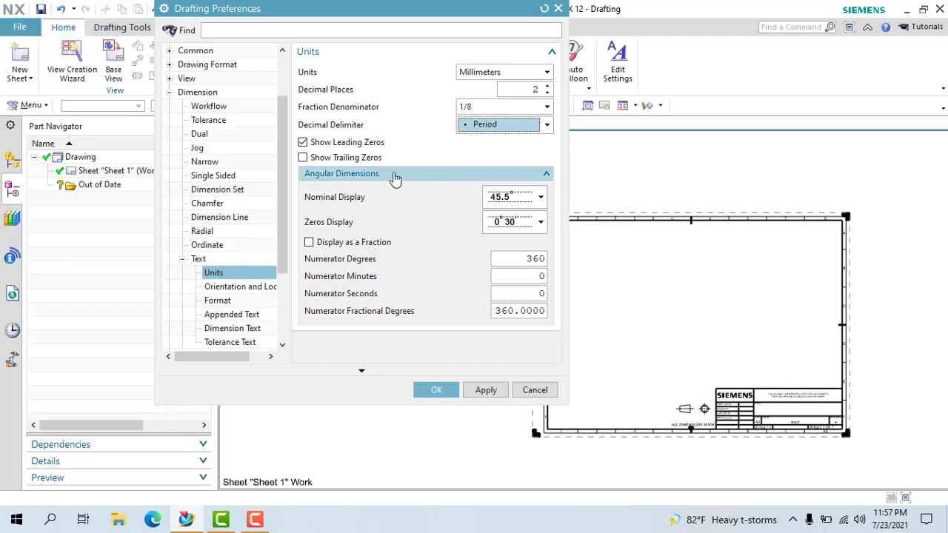
# Show nominal angles in whole degrees and keep 0°30' as the zeros display.
pyautogui.click(536, 199)
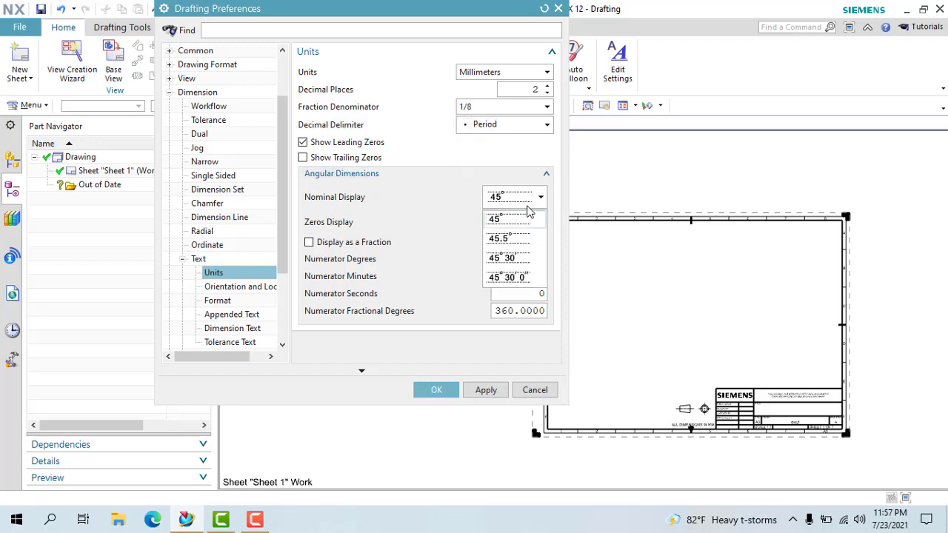
pyautogui.click(506, 223)
pyautogui.click(527, 201)
pyautogui.click(508, 222)
pyautogui.click(539, 199)
pyautogui.click(504, 221)
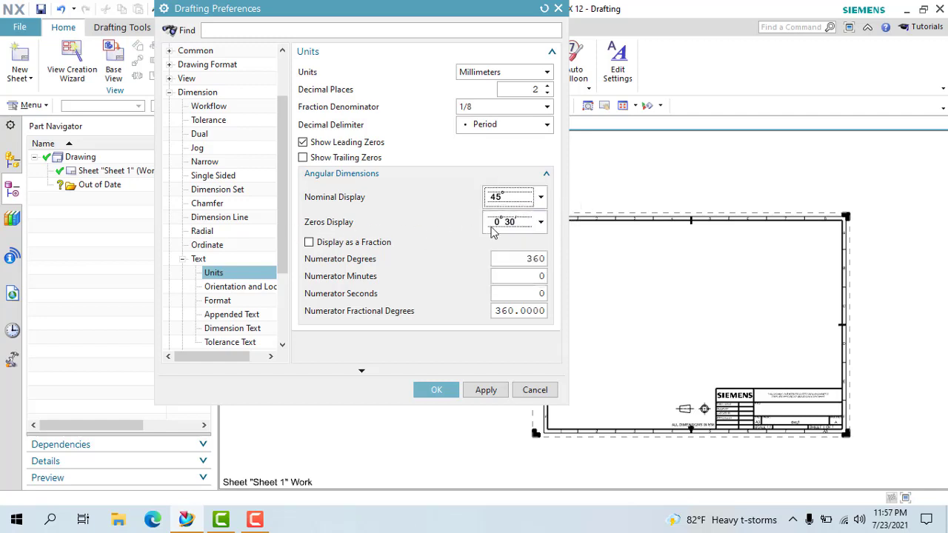
pyautogui.click(510, 224)
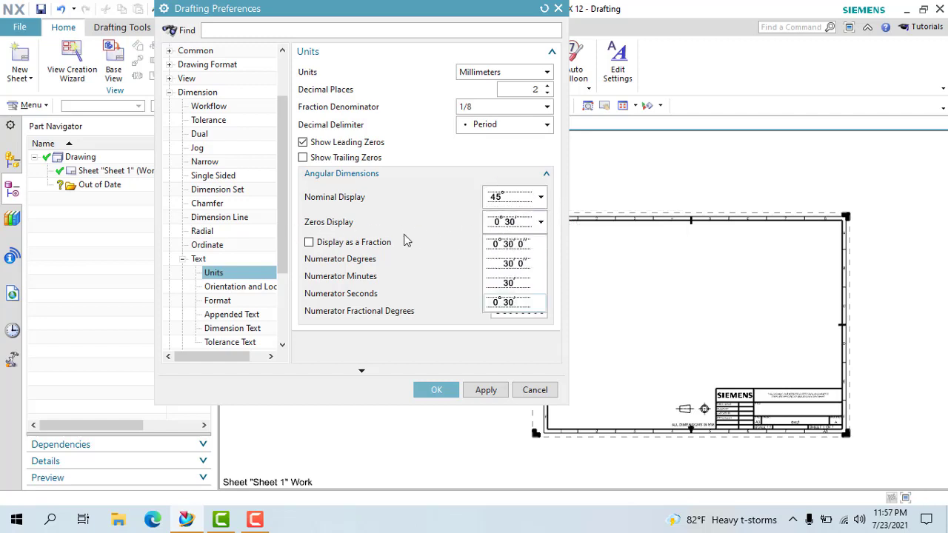
pyautogui.click(510, 228)
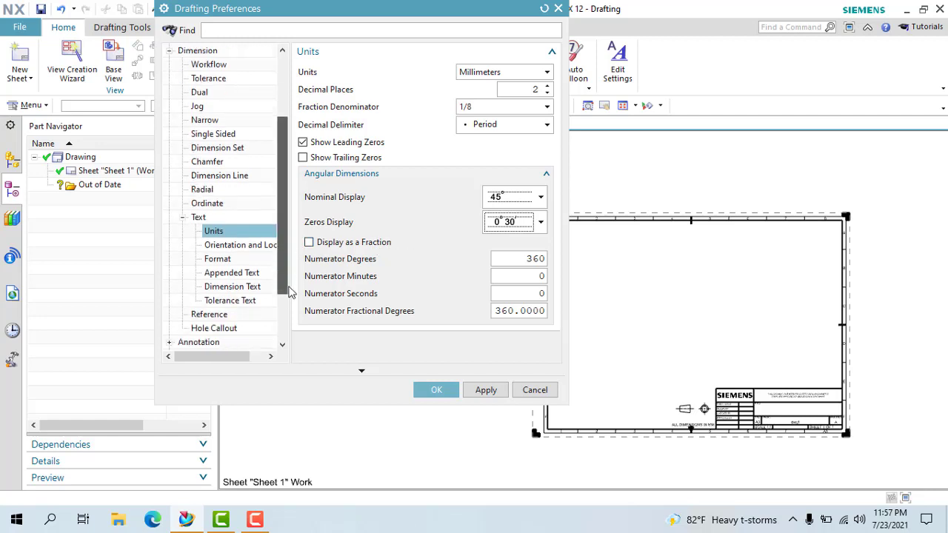
pyautogui.moveTo(284, 277); pyautogui.dragTo(288, 333)
# Keep dimension text positioned after the stub, with no appended text included.
pyautogui.click(233, 189)
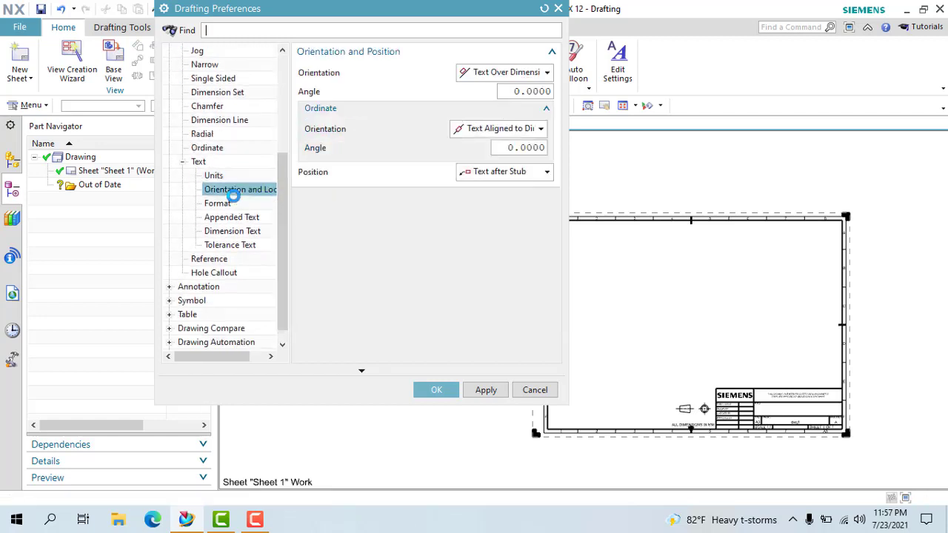
pyautogui.click(472, 73)
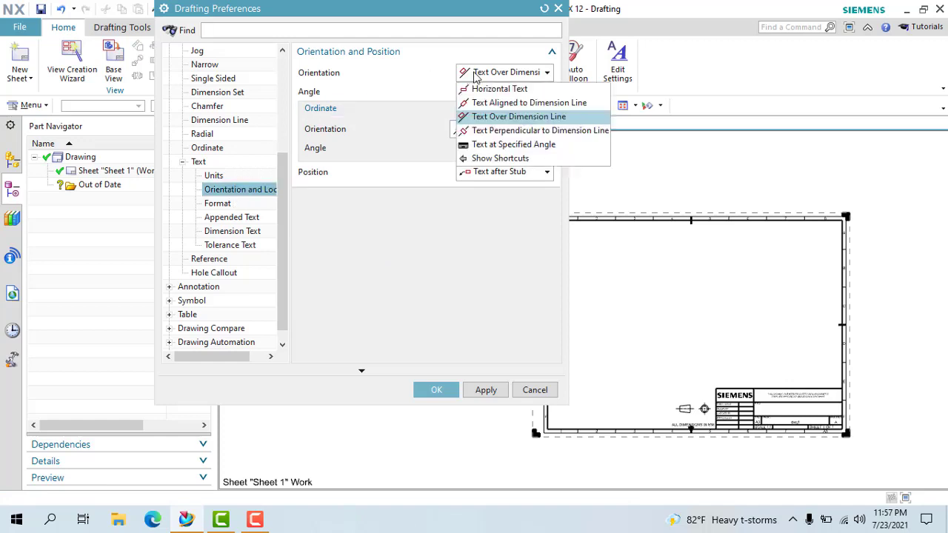
pyautogui.click(474, 73)
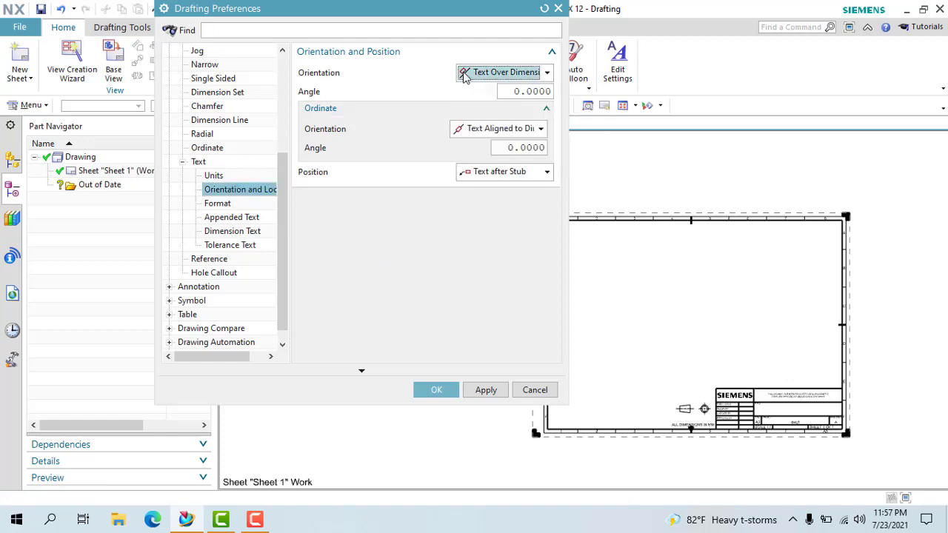
pyautogui.click(465, 130)
pyautogui.click(370, 145)
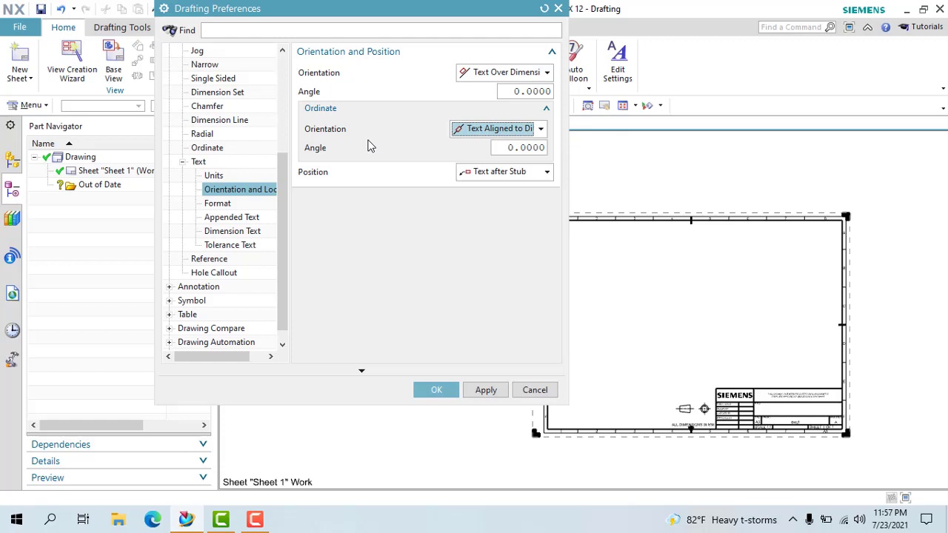
pyautogui.click(466, 174)
pyautogui.click(466, 174)
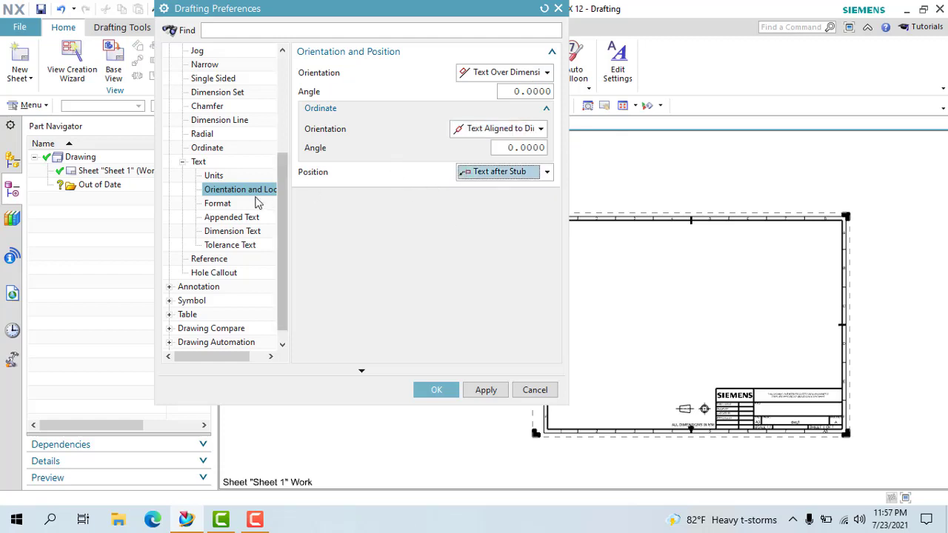
pyautogui.click(216, 203)
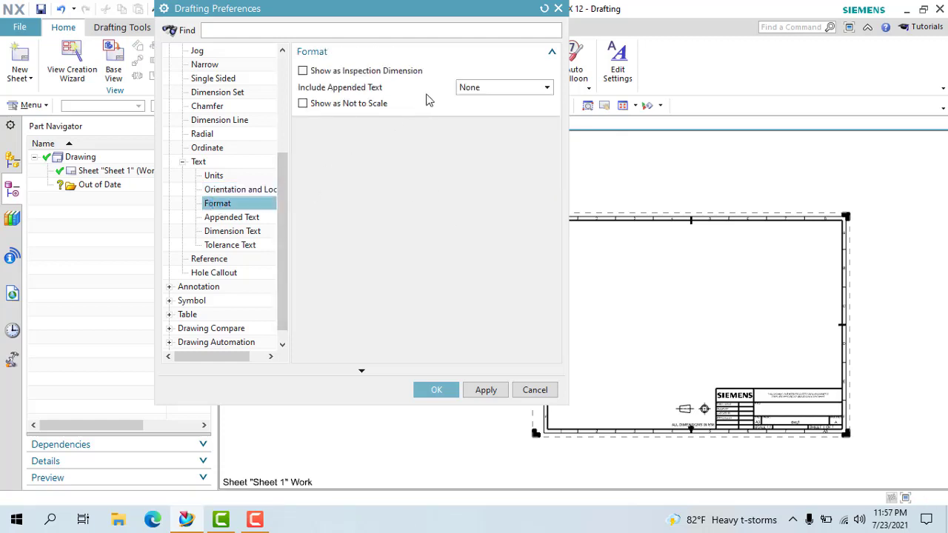
pyautogui.click(478, 87)
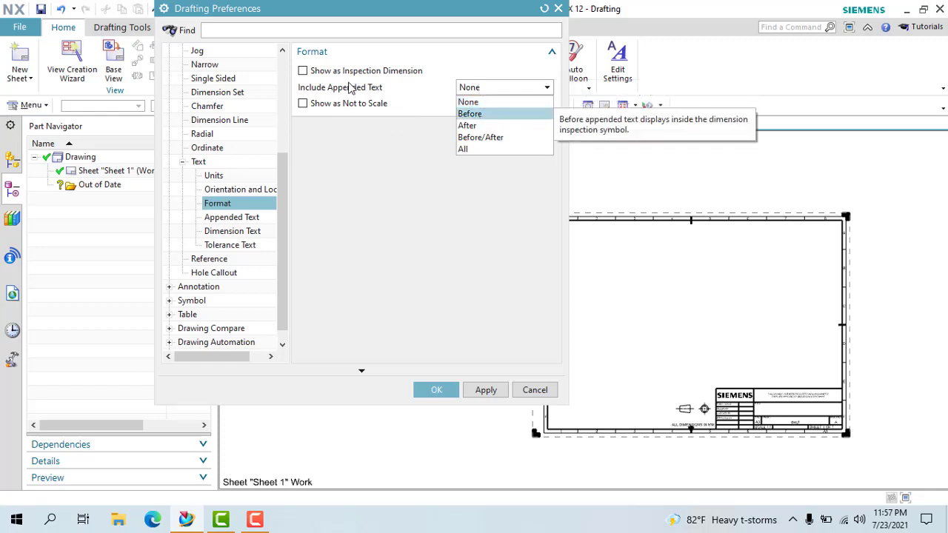
pyautogui.click(495, 101)
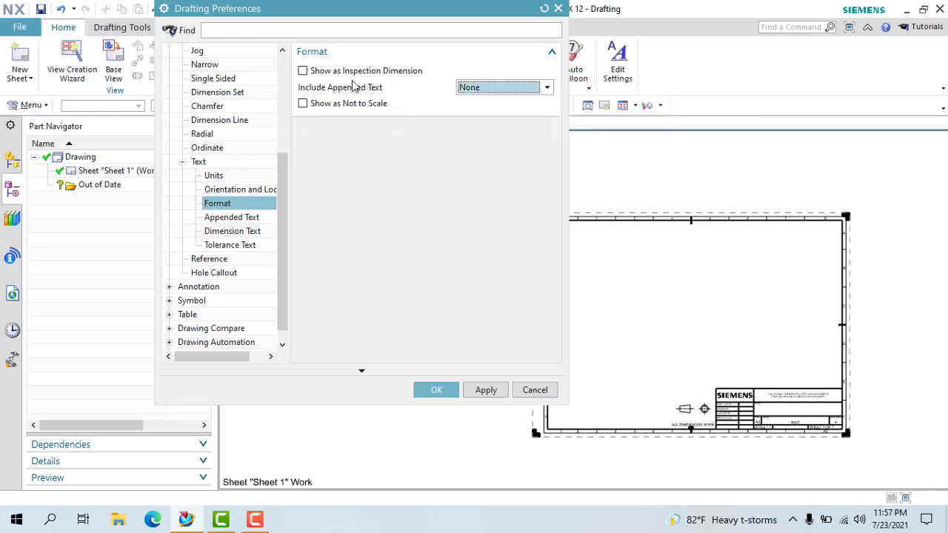
# Keep appended text in Arial Regular, checking its gap factor and aspect ratio values.
pyautogui.click(222, 222)
pyautogui.click(222, 222)
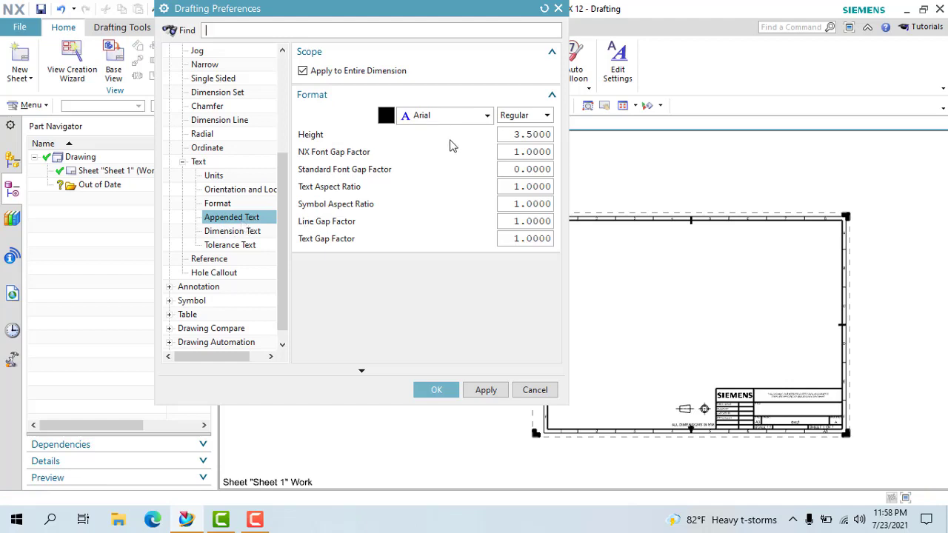
pyautogui.click(426, 126)
pyautogui.click(427, 128)
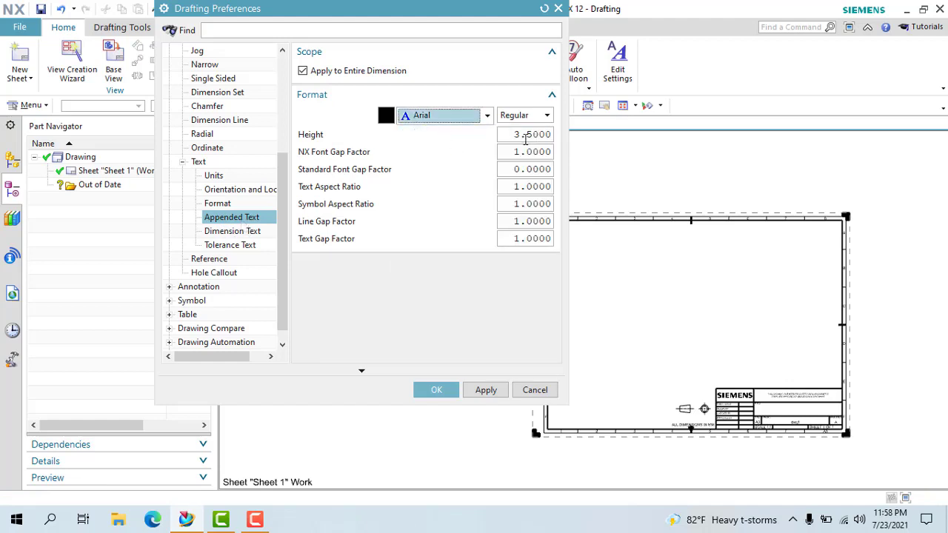
pyautogui.click(450, 115)
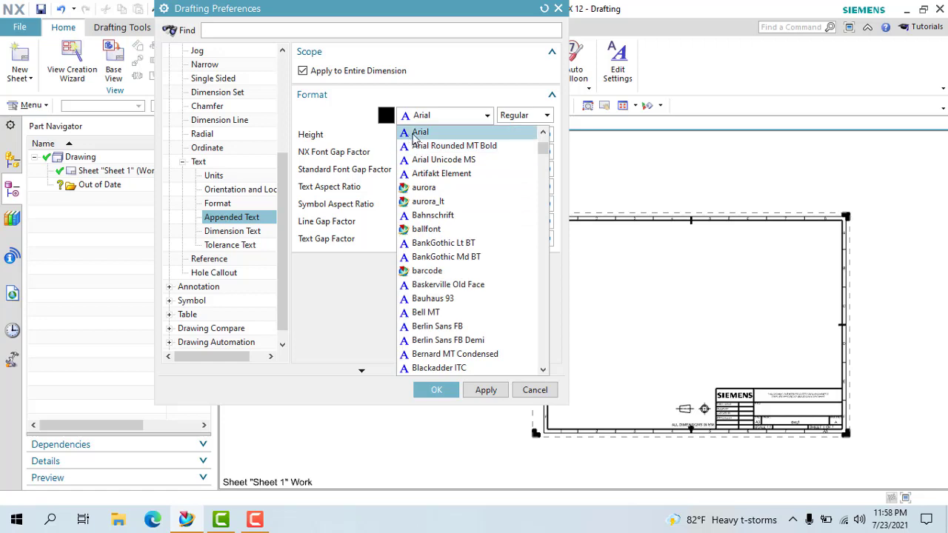
pyautogui.click(416, 133)
pyautogui.click(527, 120)
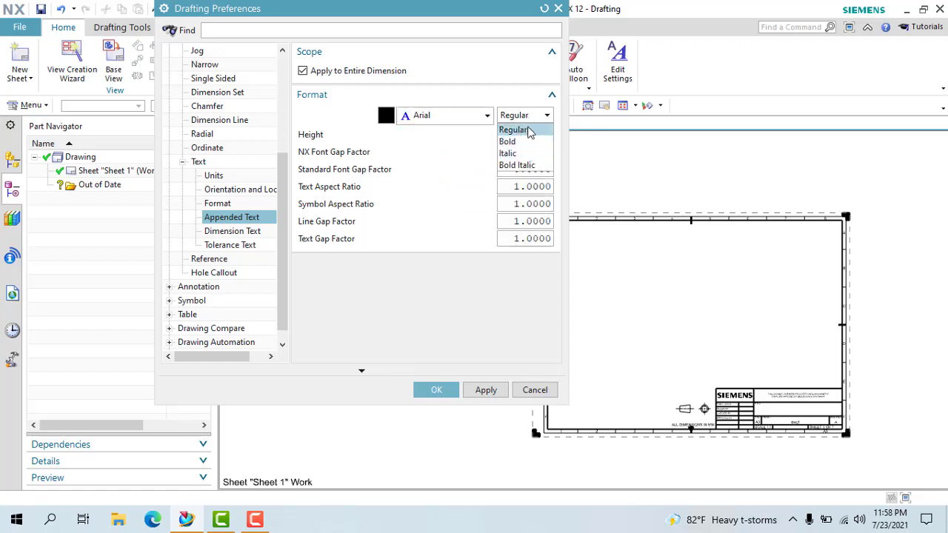
pyautogui.click(523, 130)
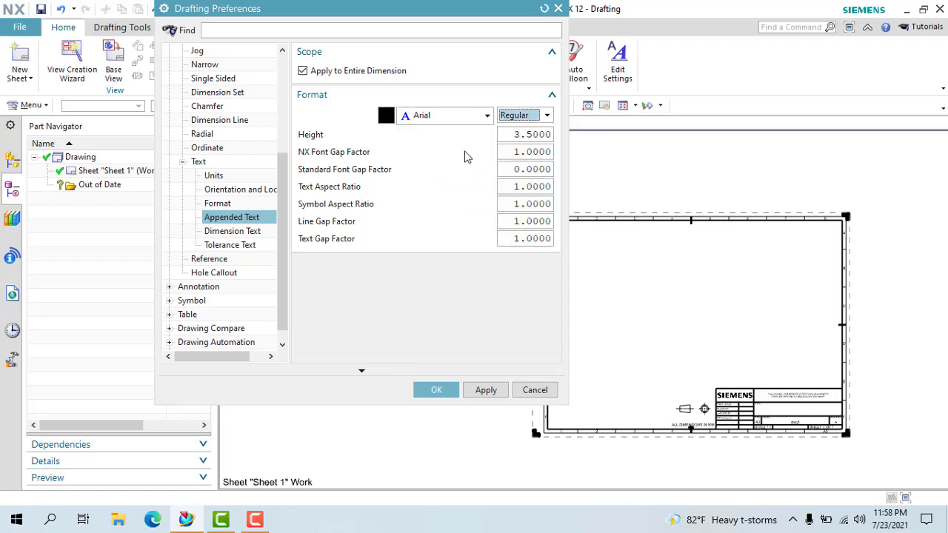
pyautogui.click(510, 134)
pyautogui.click(525, 151)
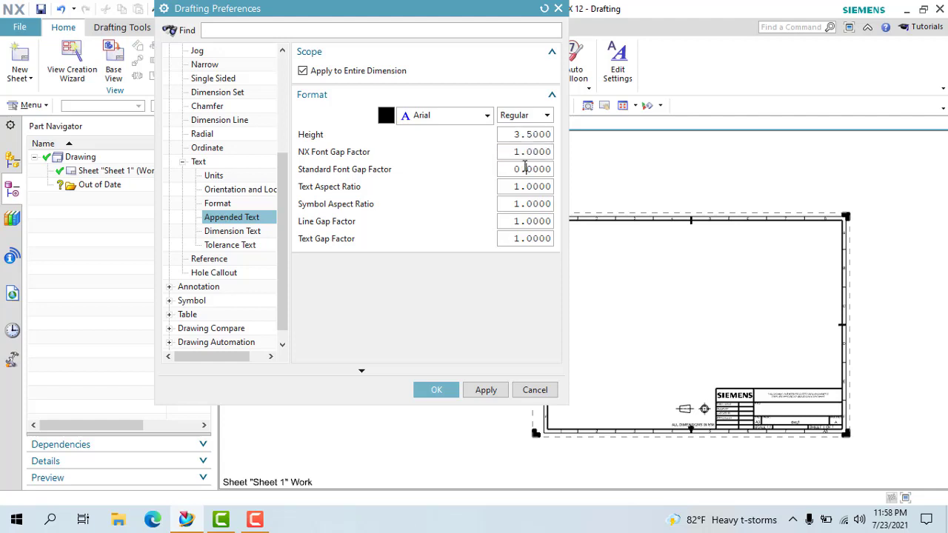
pyautogui.click(524, 169)
pyautogui.click(522, 186)
pyautogui.click(520, 204)
pyautogui.click(221, 231)
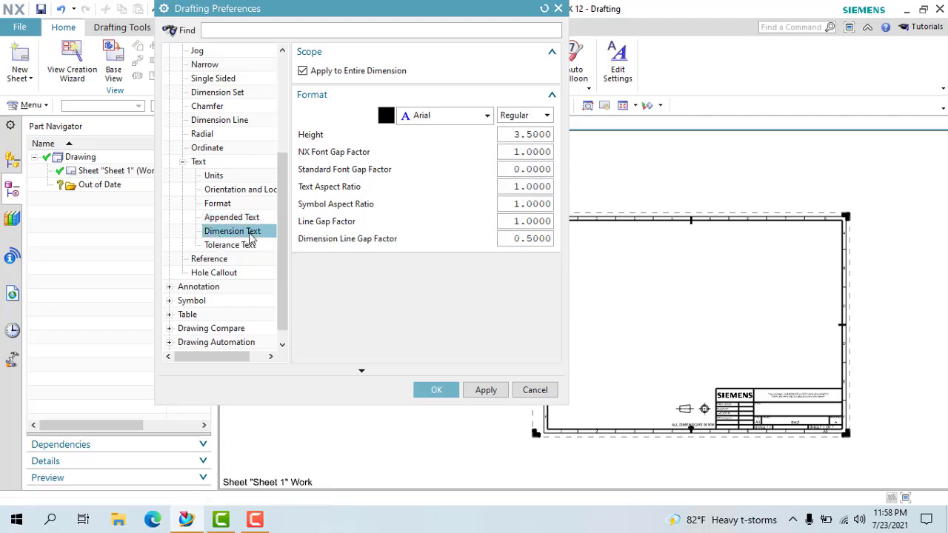
# Keep the dimension text at Arial Regular, checking its 3.5 height and gap factor.
pyautogui.click(421, 117)
pyautogui.click(426, 127)
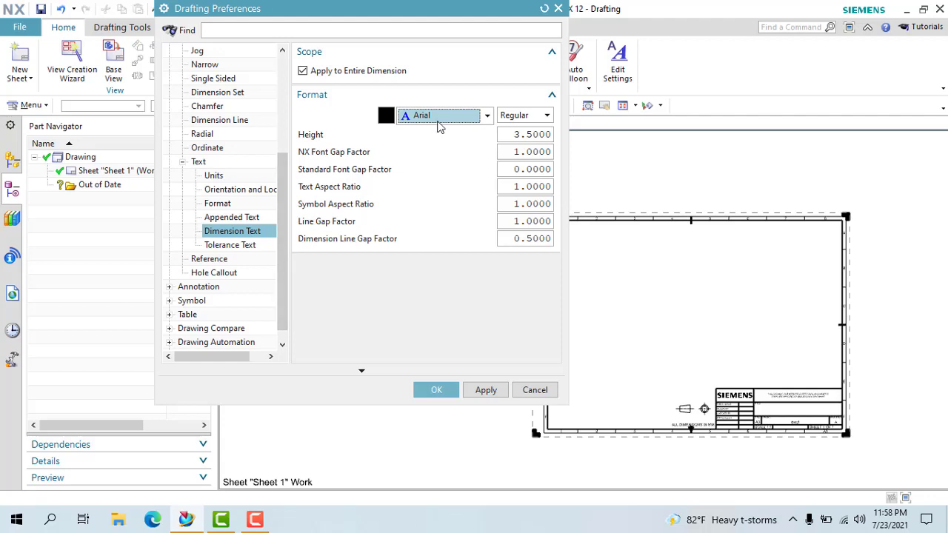
pyautogui.click(527, 117)
pyautogui.click(518, 130)
pyautogui.click(469, 118)
pyautogui.click(481, 132)
pyautogui.click(523, 169)
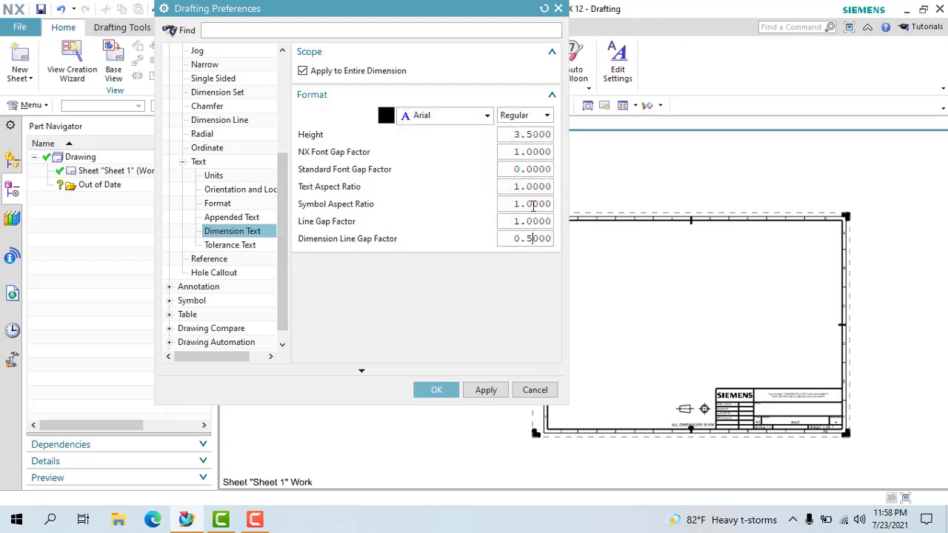
pyautogui.doubleClick(517, 136)
pyautogui.doubleClick(523, 151)
pyautogui.doubleClick(519, 134)
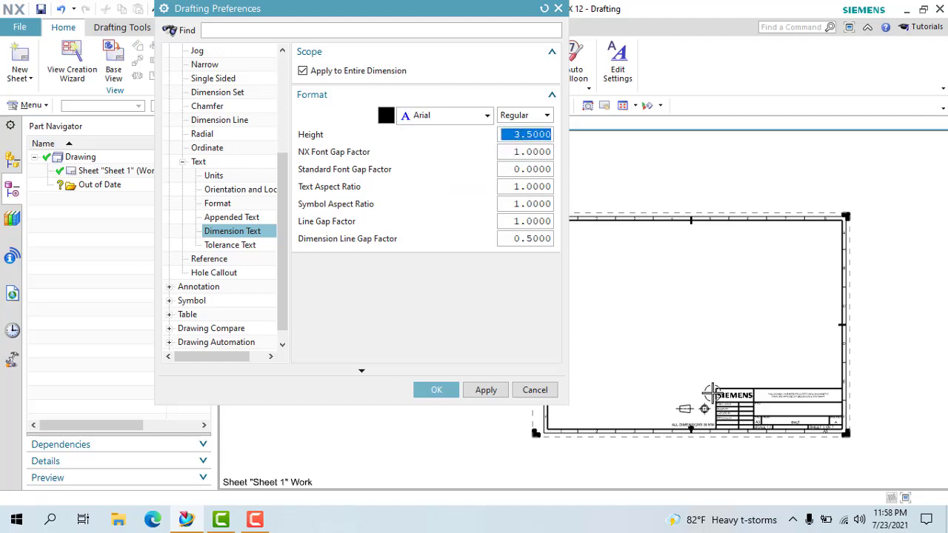
pyautogui.scroll(2, 727, 333)
pyautogui.scroll(2, 669, 304)
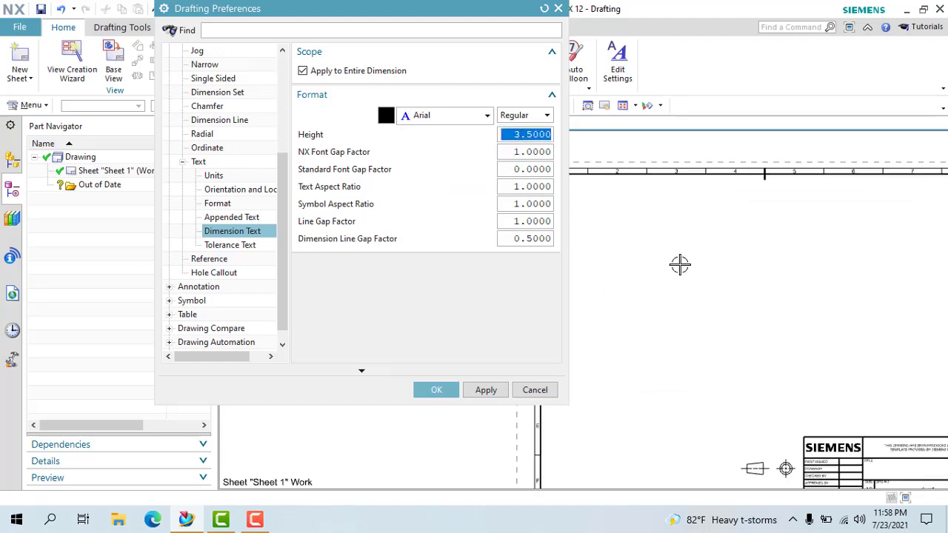
pyautogui.scroll(-1, 681, 263)
pyautogui.scroll(-1, 683, 262)
pyautogui.scroll(-1, 685, 264)
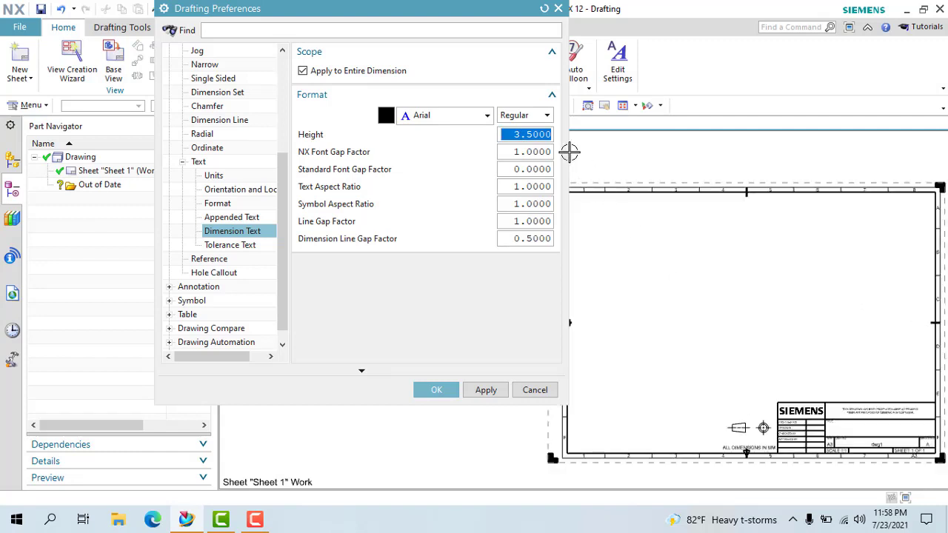
# Keep the tolerance text font as Arial and check the single-line tolerance height.
pyautogui.click(220, 245)
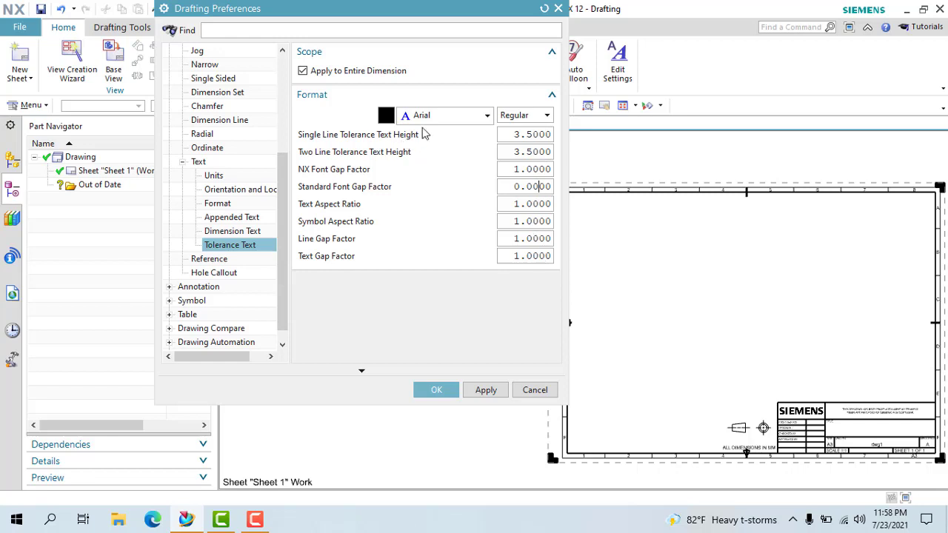
pyautogui.click(424, 119)
pyautogui.click(424, 120)
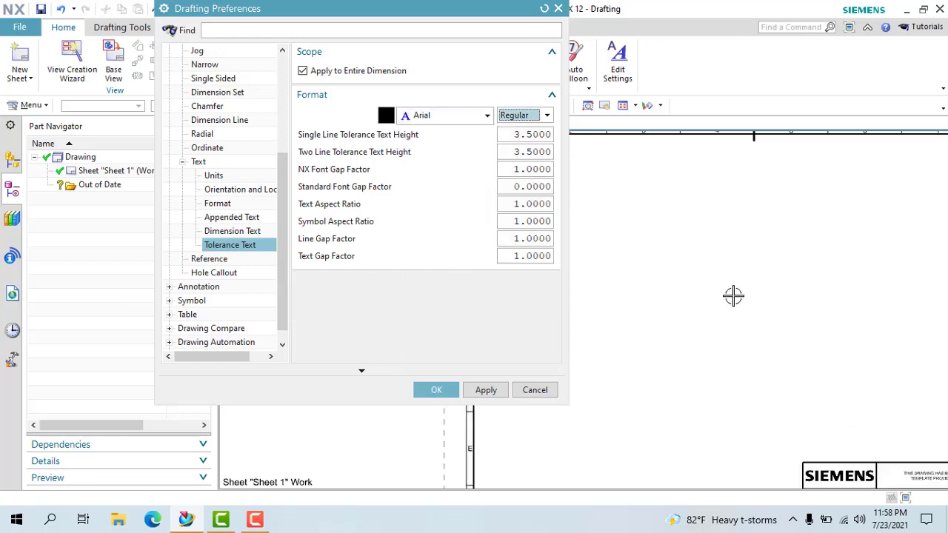
pyautogui.scroll(1, 751, 288)
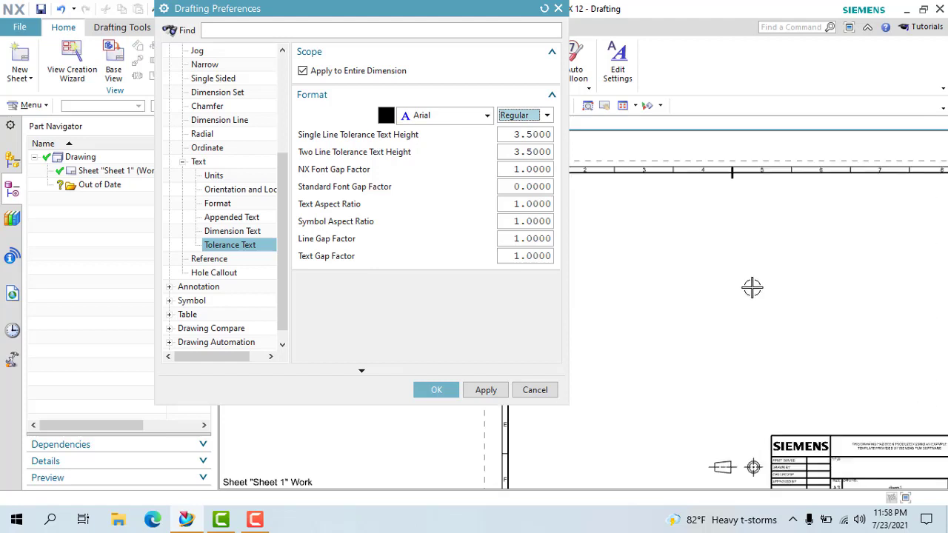
pyautogui.doubleClick(525, 134)
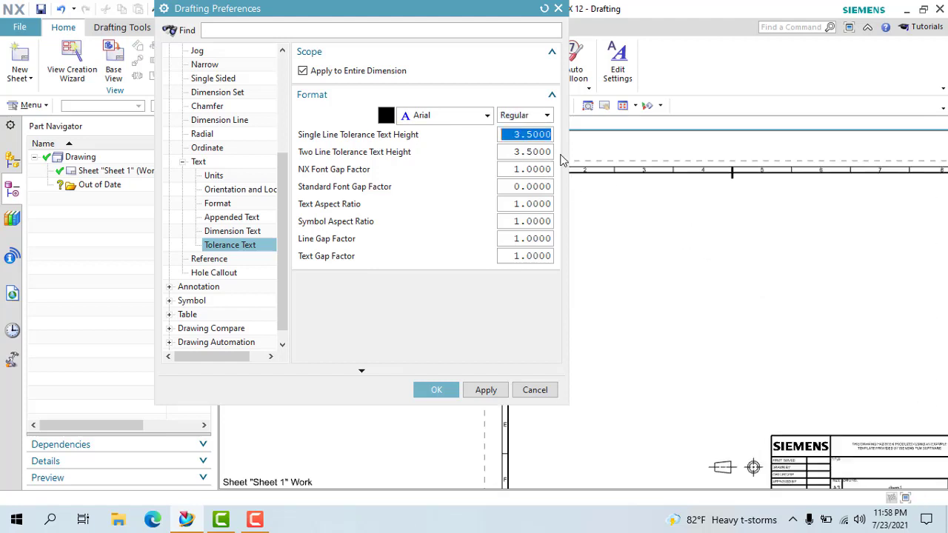
# Review the Reference and Hole Callout pages, then show the Annotation GDT settings.
pyautogui.click(200, 259)
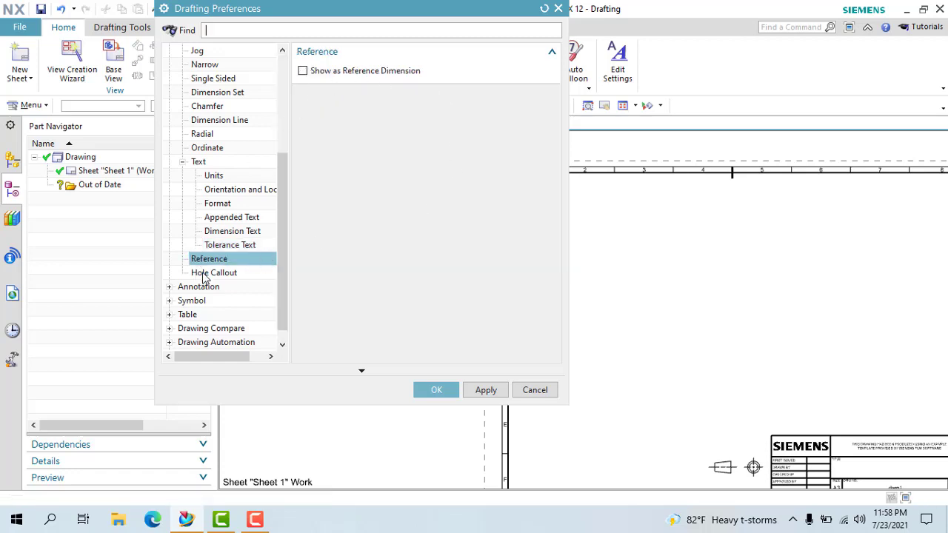
pyautogui.click(206, 274)
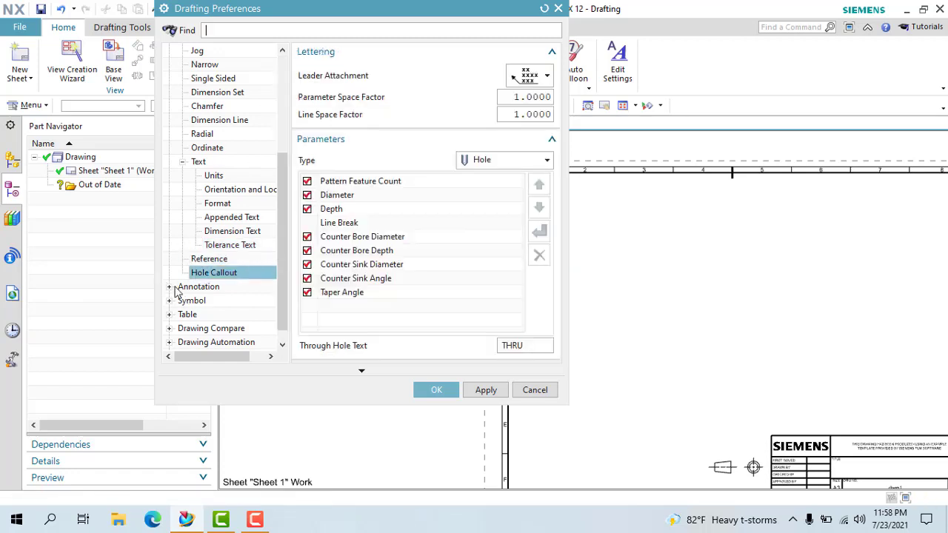
pyautogui.click(169, 286)
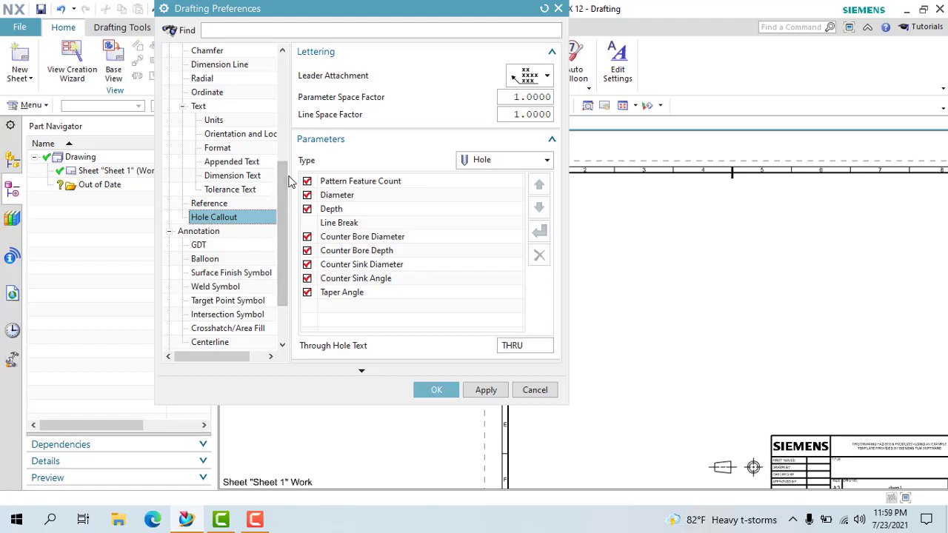
pyautogui.click(200, 247)
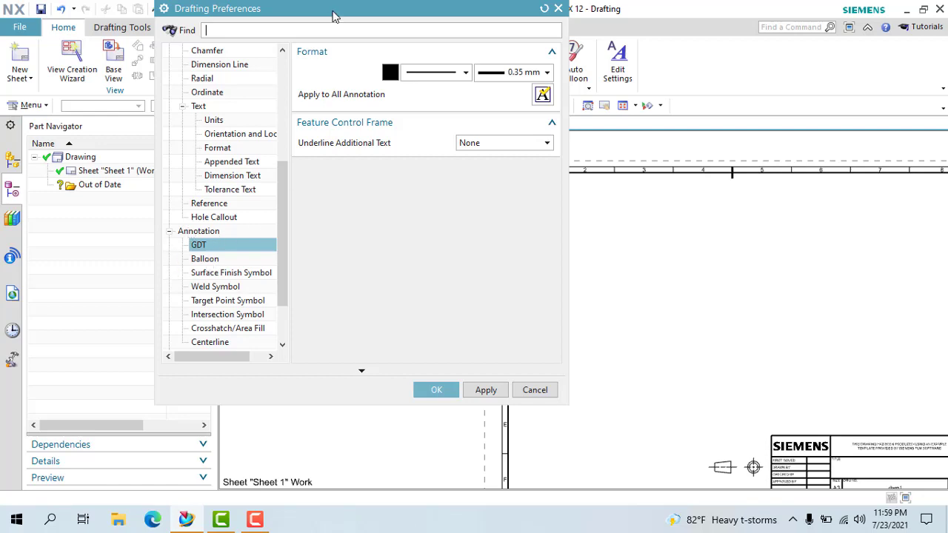
# Move the preferences window over the sheet and leave the GDT line style unchanged.
pyautogui.moveTo(333, 15)
pyautogui.mouseDown()
pyautogui.moveTo(381, 149)
pyautogui.moveTo(361, 166)
pyautogui.moveTo(377, 48)
pyautogui.mouseUp()
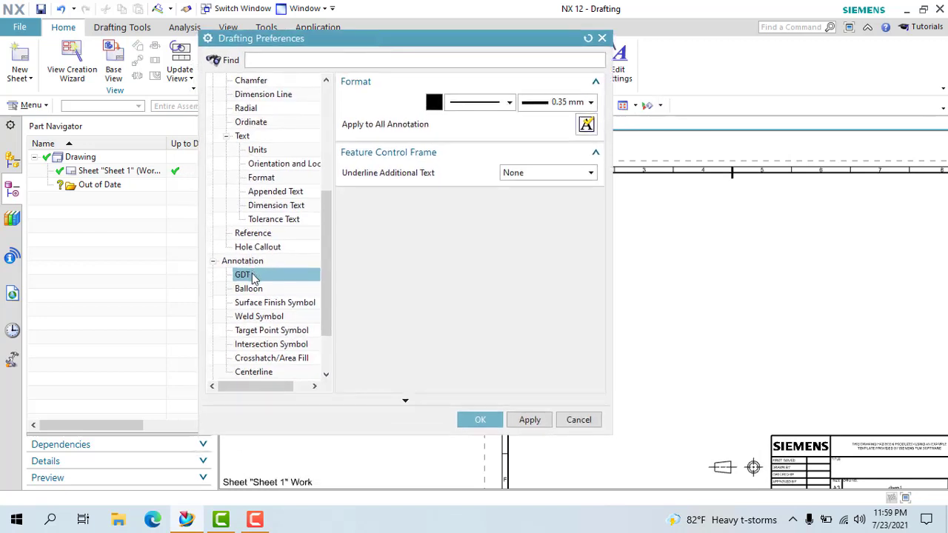
pyautogui.click(464, 103)
pyautogui.click(534, 104)
# Try Top for Underline Additional Text, revert it to None, then show Balloon settings.
pyautogui.click(526, 178)
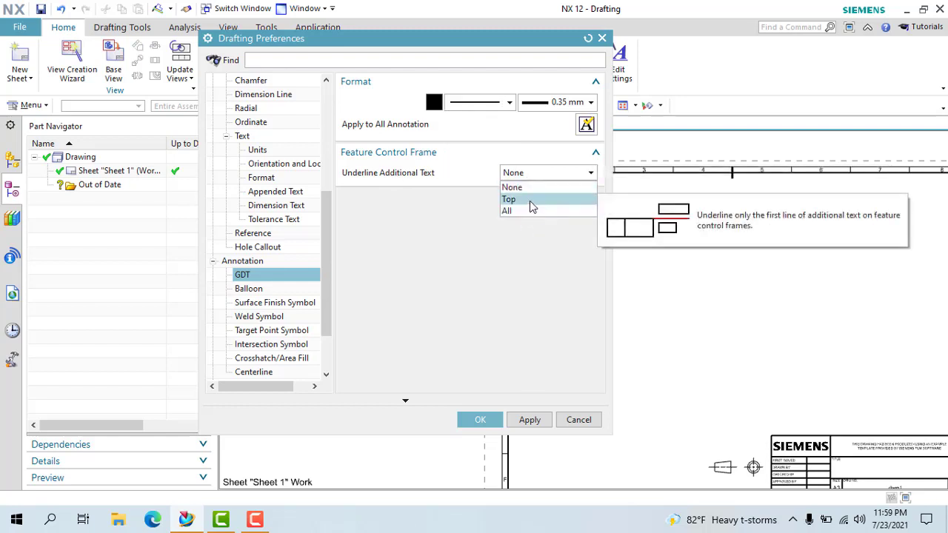
pyautogui.moveTo(511, 188)
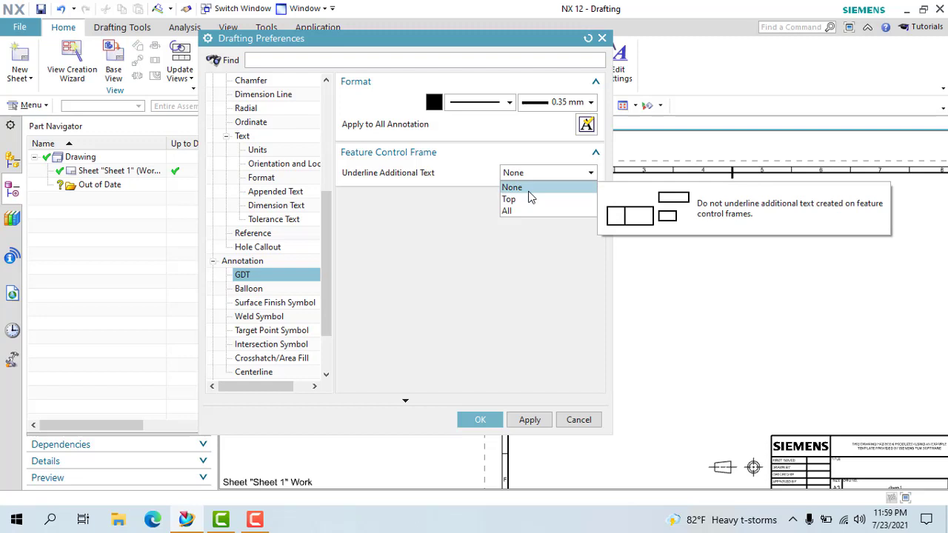
pyautogui.click(518, 187)
pyautogui.click(519, 173)
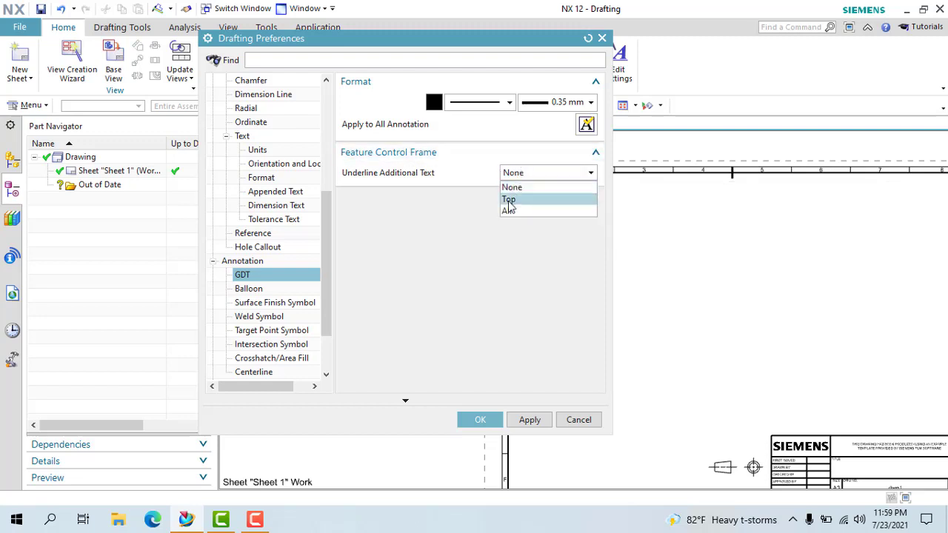
pyautogui.click(511, 199)
pyautogui.click(519, 178)
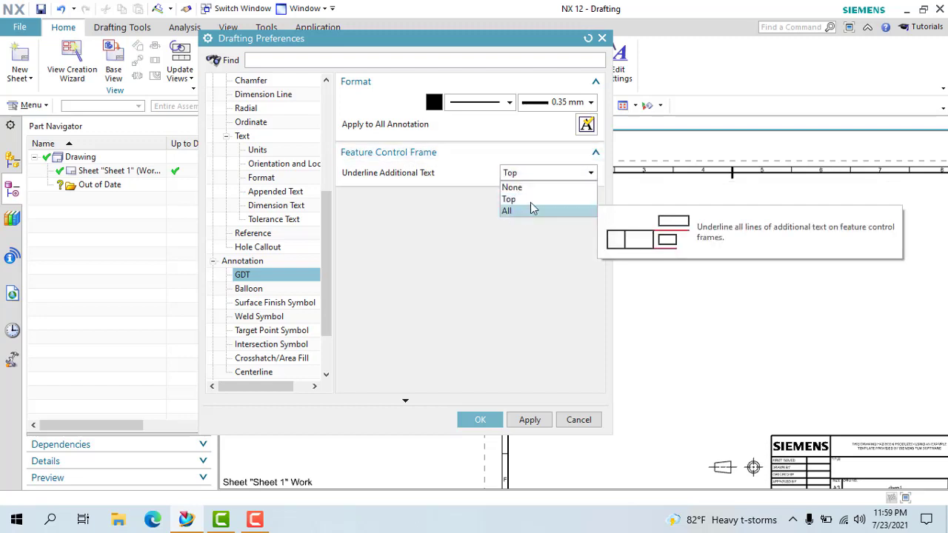
pyautogui.click(518, 187)
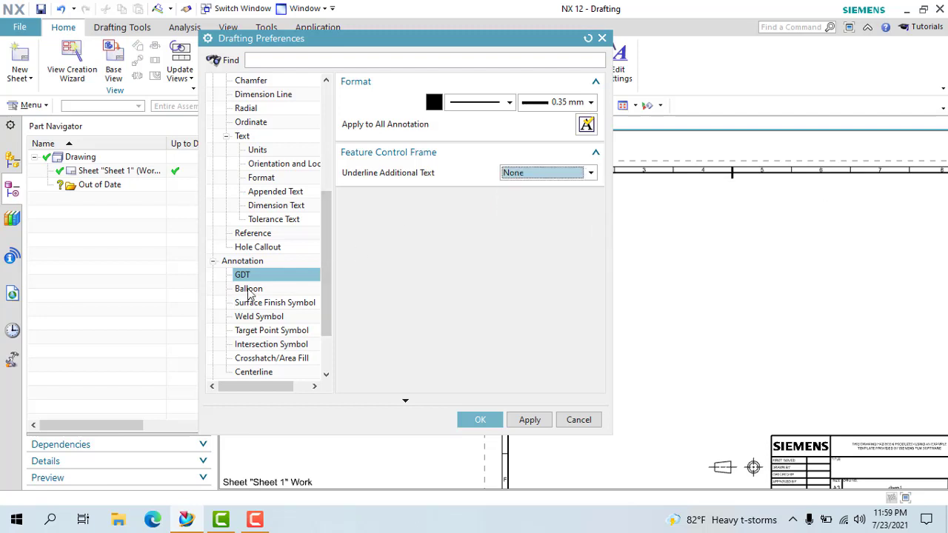
pyautogui.click(248, 289)
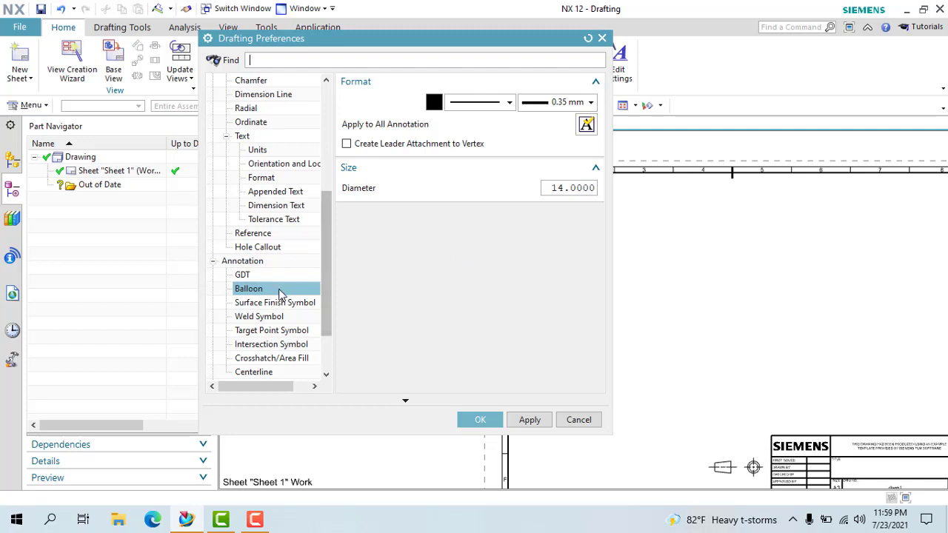
# Set balloons to a solid line, 0.35 mm width and Black, with Create Leader Attachment to Vertex on.
pyautogui.click(487, 104)
pyautogui.click(487, 116)
pyautogui.click(530, 107)
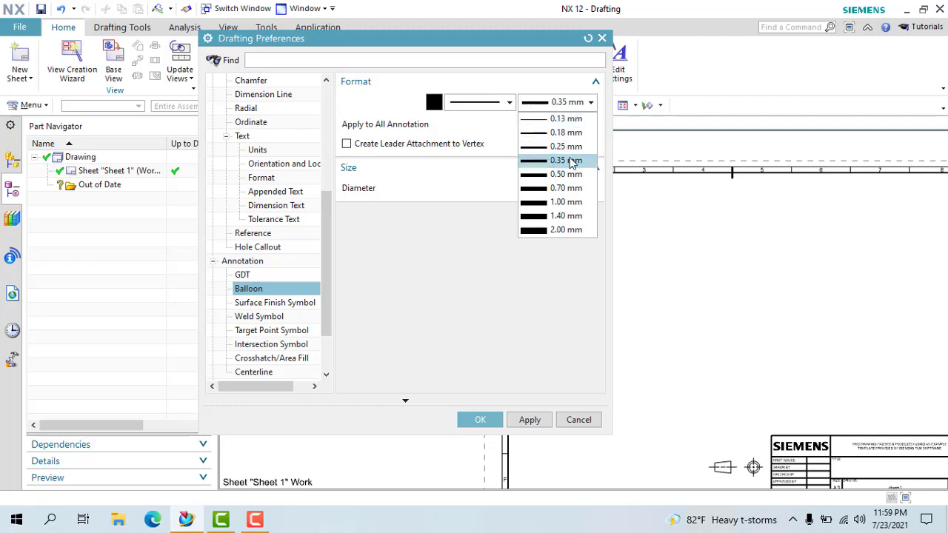
pyautogui.click(572, 162)
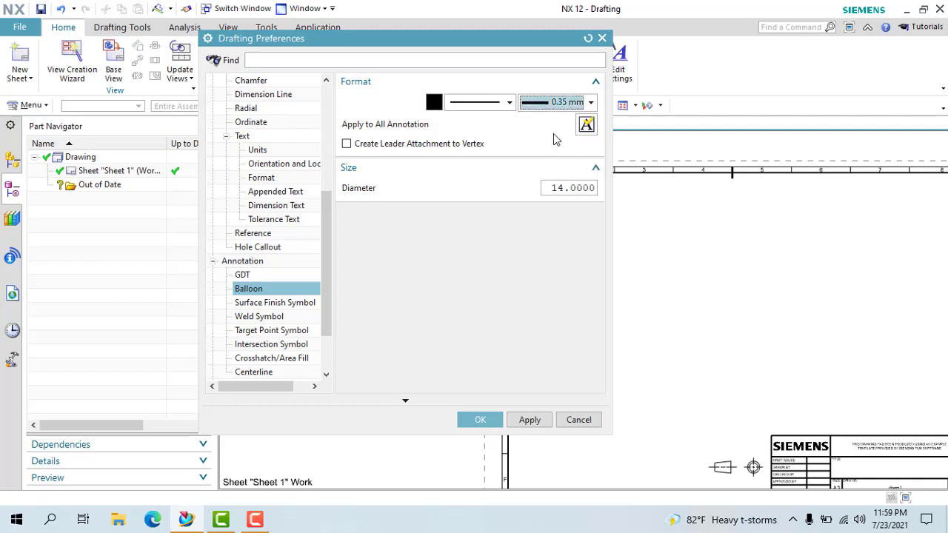
pyautogui.click(435, 102)
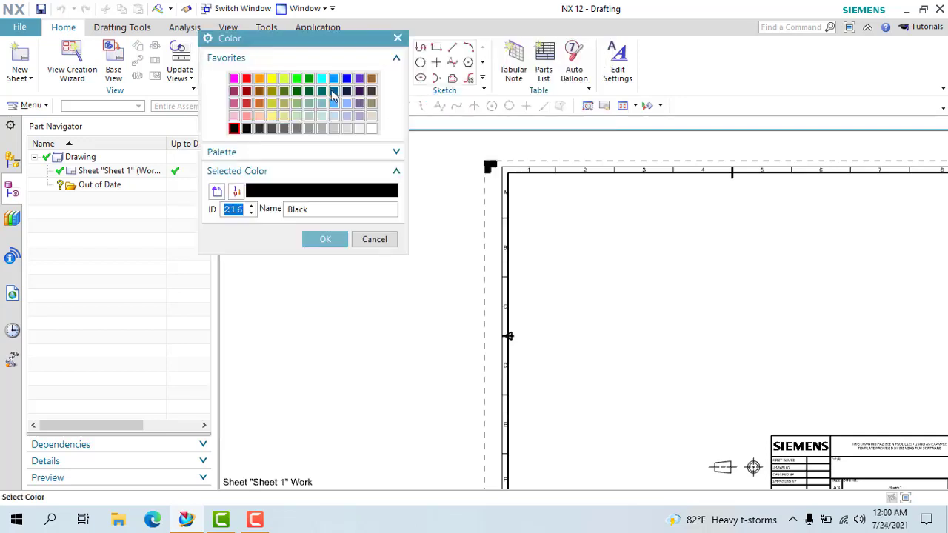
pyautogui.click(397, 37)
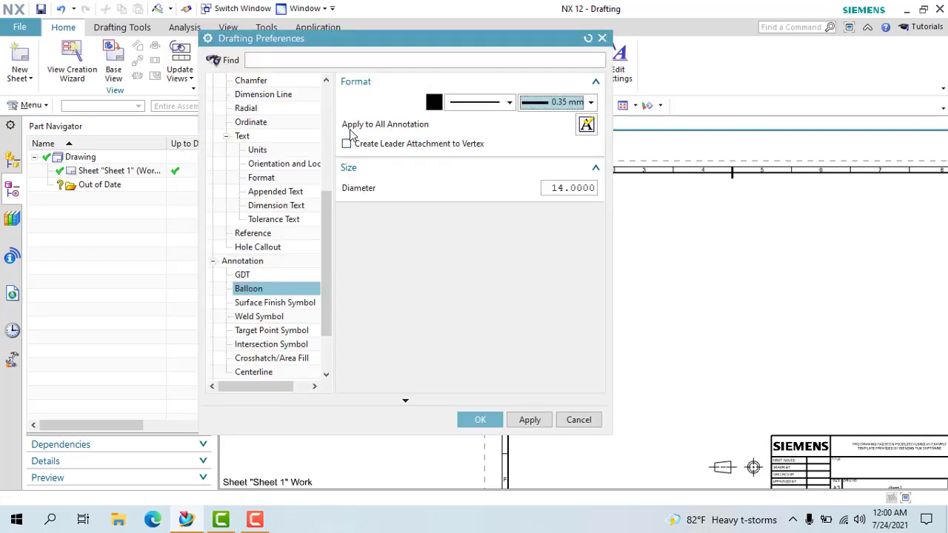
pyautogui.click(374, 142)
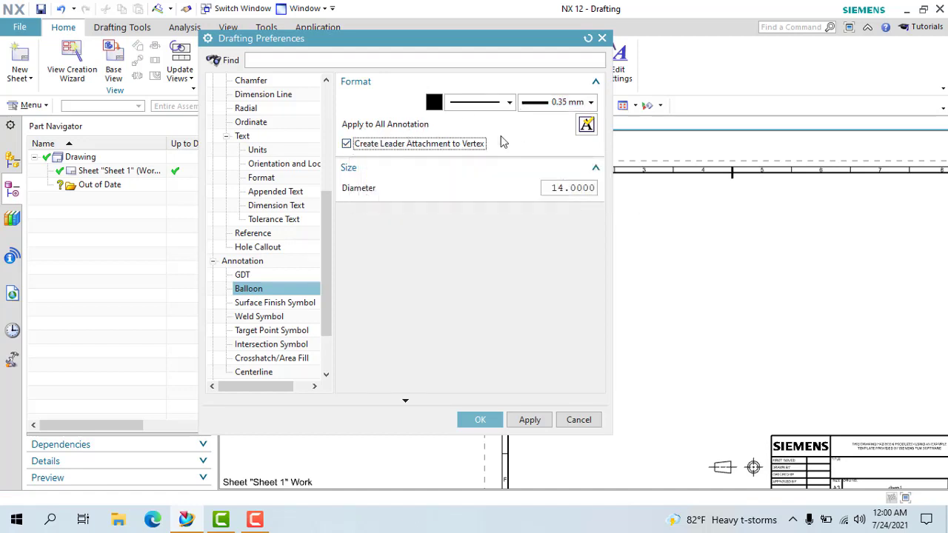
pyautogui.click(434, 103)
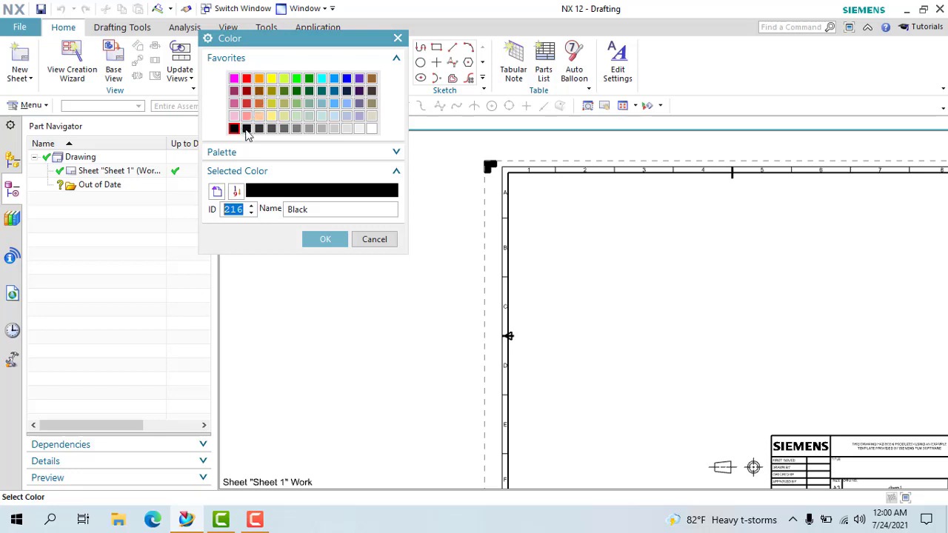
pyautogui.click(319, 238)
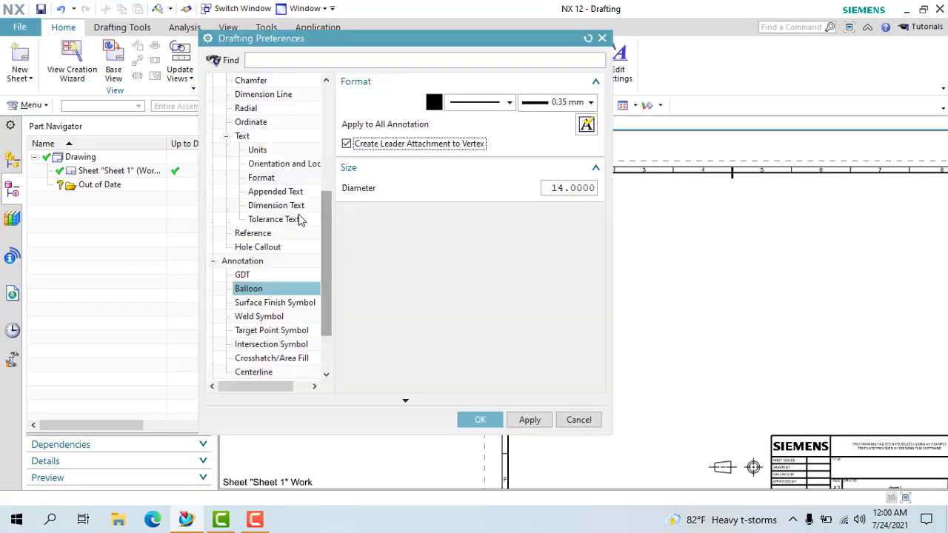
pyautogui.scroll(-2, 325, 276)
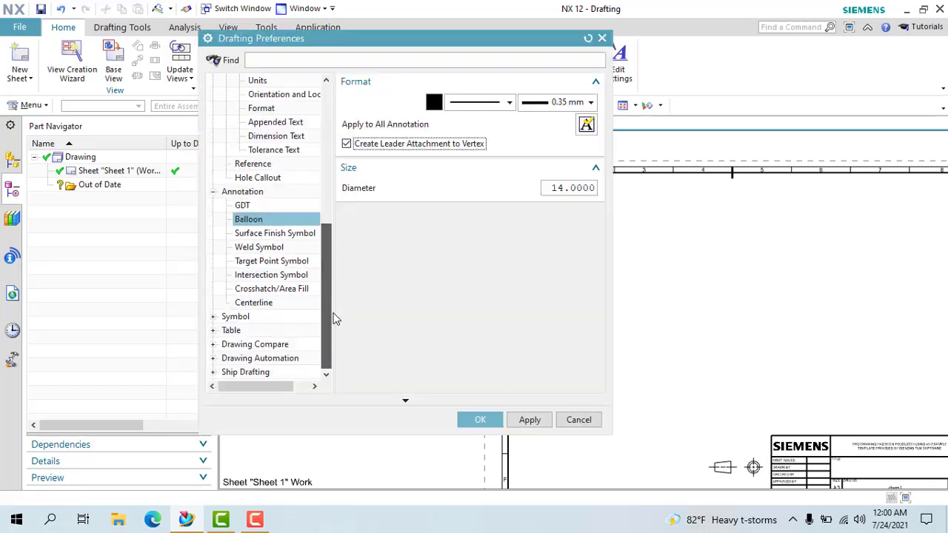
# Step through the Surface Finish, Weld, Target Point and Intersection symbol pages without changes.
pyautogui.click(275, 233)
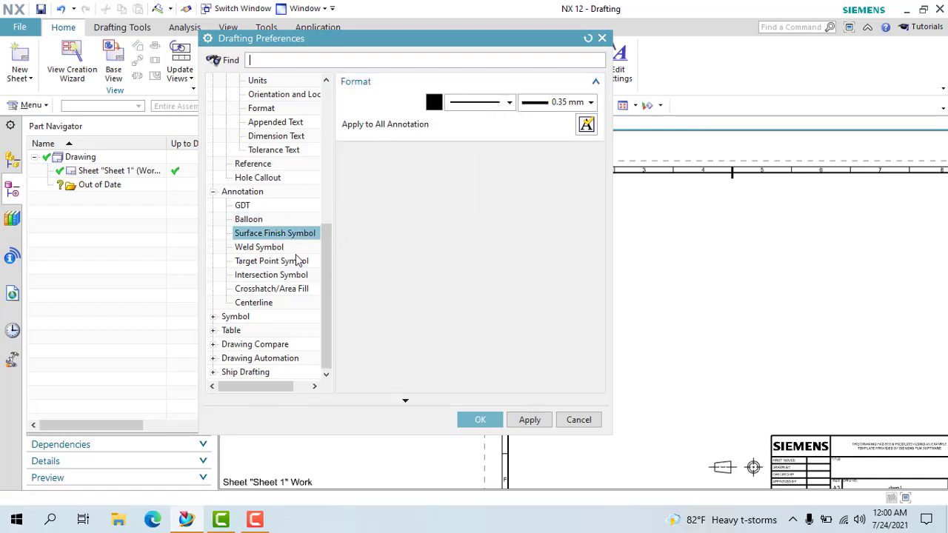
pyautogui.click(253, 249)
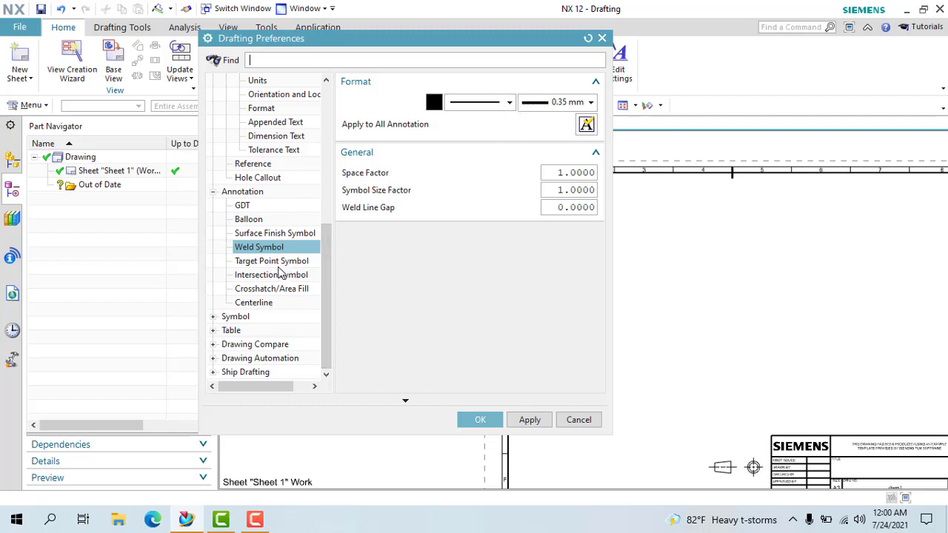
pyautogui.click(276, 262)
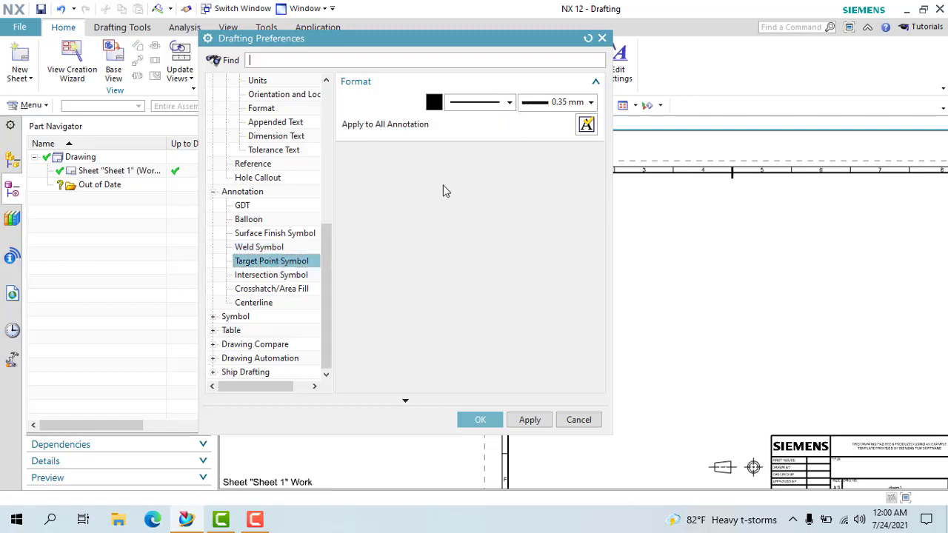
pyautogui.click(490, 108)
pyautogui.click(553, 101)
pyautogui.click(553, 102)
pyautogui.click(529, 146)
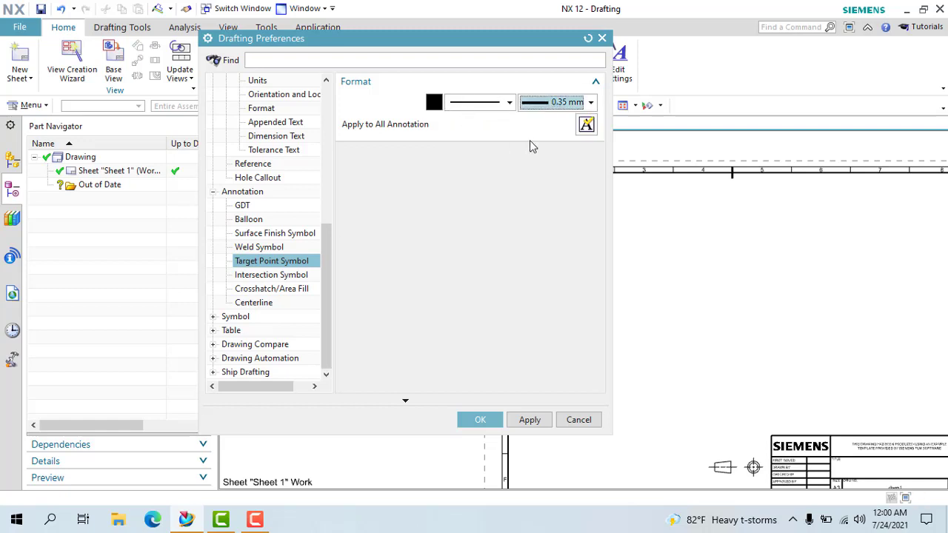
pyautogui.click(272, 275)
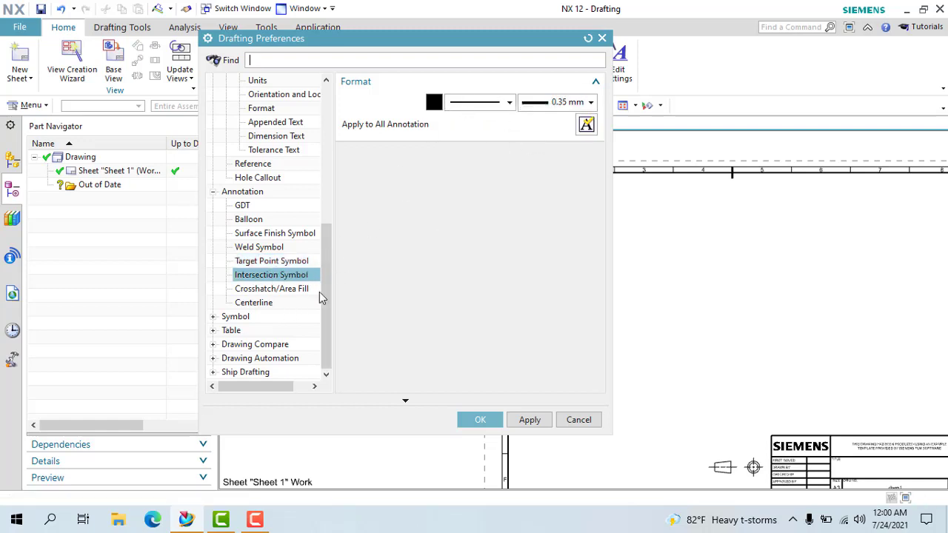
pyautogui.click(254, 288)
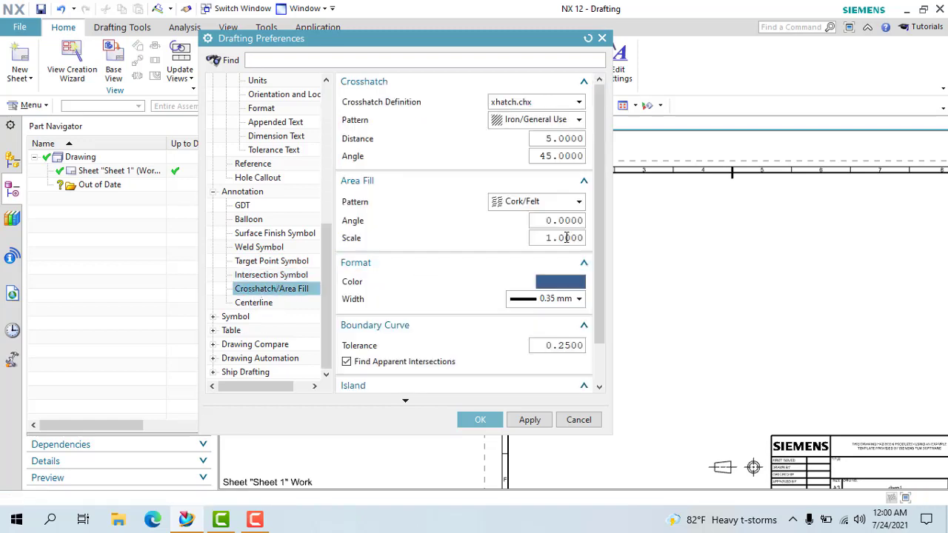
# Set the crosshatch pattern to Steel and keep Cork/Felt as the area fill pattern.
pyautogui.click(519, 121)
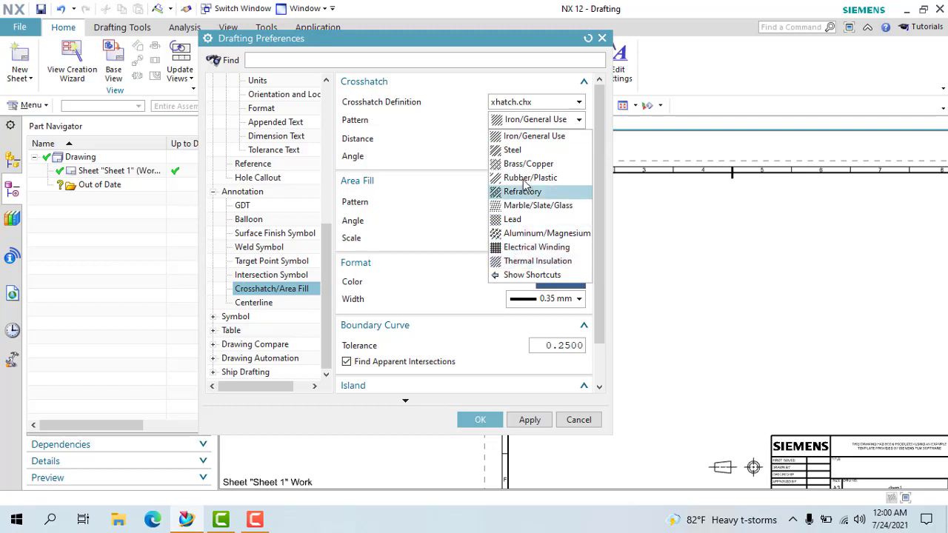
pyautogui.click(513, 156)
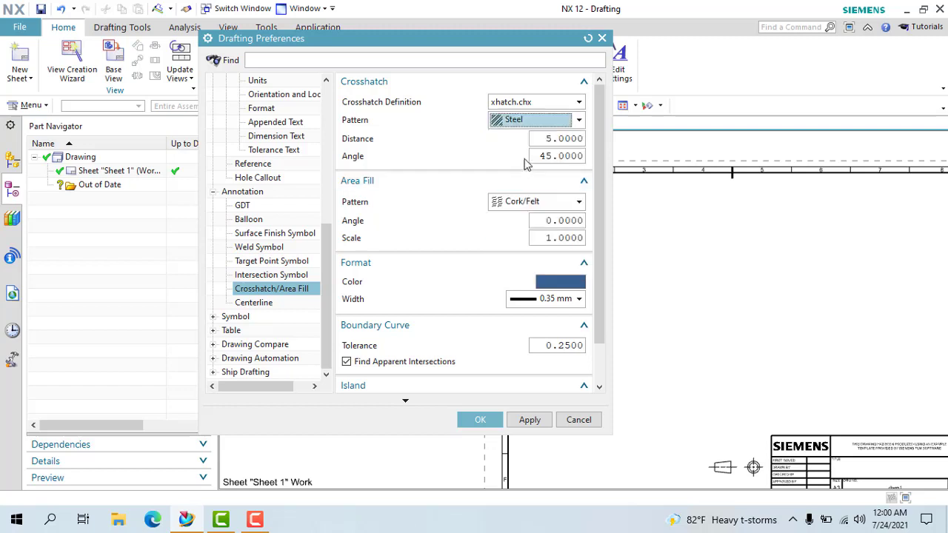
pyautogui.doubleClick(565, 139)
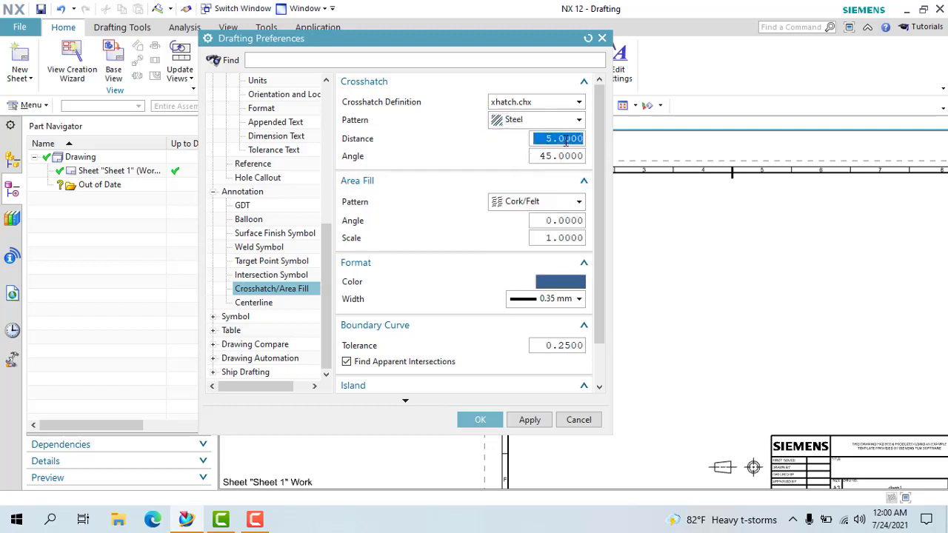
pyautogui.click(564, 156)
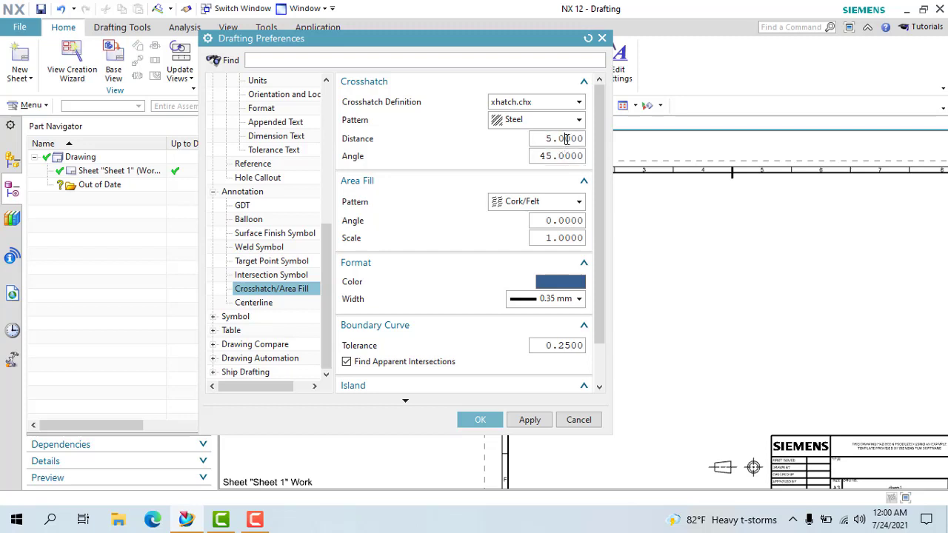
pyautogui.doubleClick(565, 138)
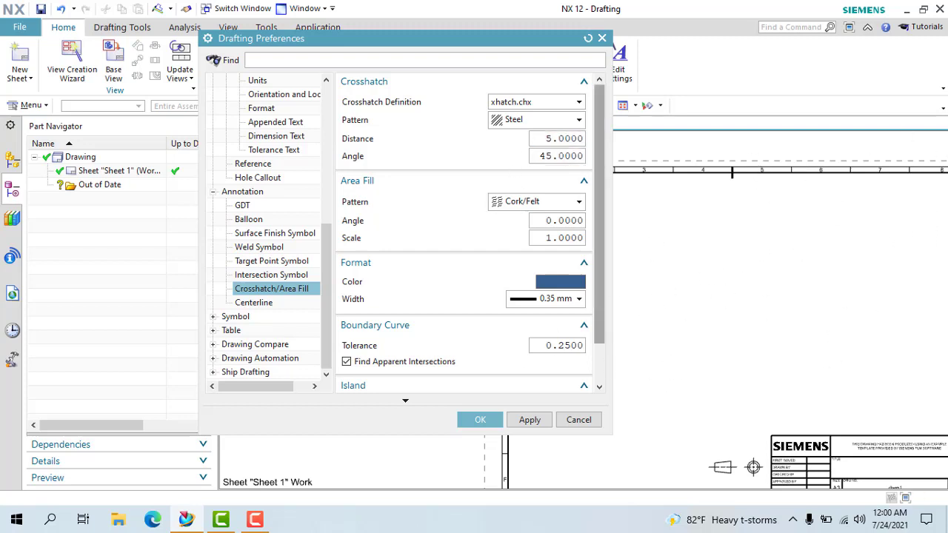
pyautogui.doubleClick(582, 138)
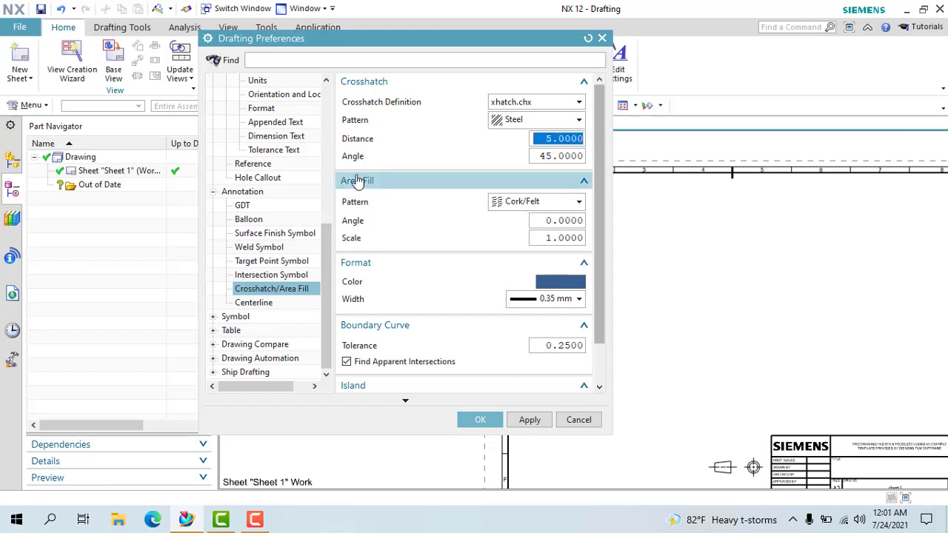
pyautogui.click(513, 206)
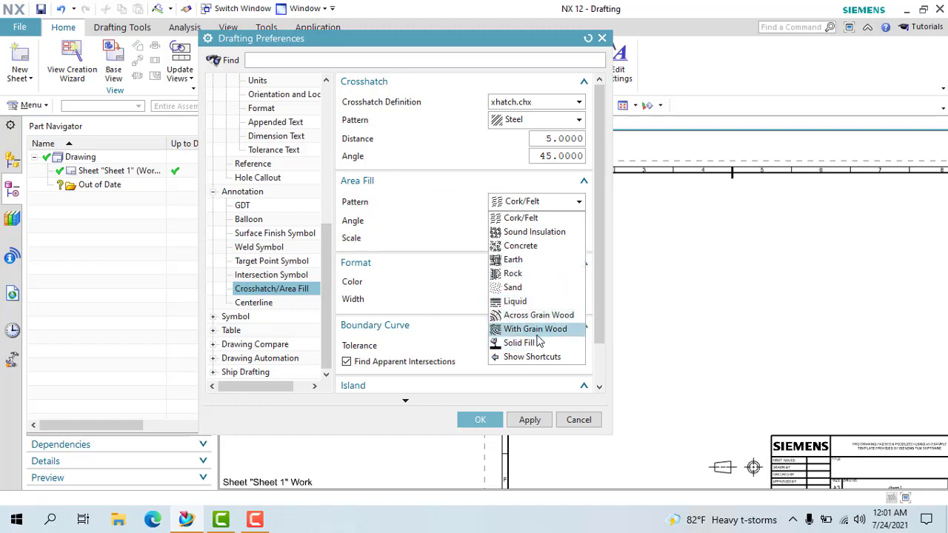
pyautogui.click(519, 224)
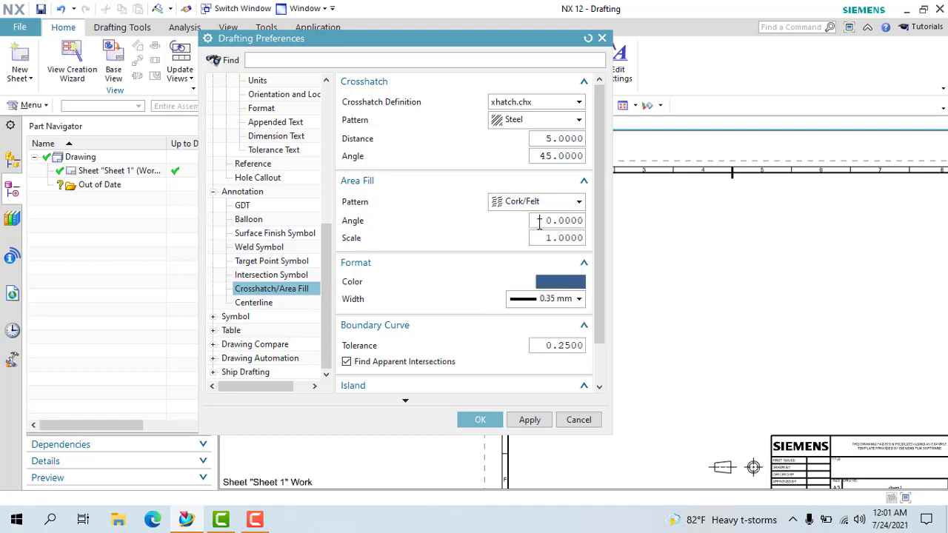
pyautogui.click(549, 238)
# Change the crosshatch and area fill colour to red.
pyautogui.click(574, 287)
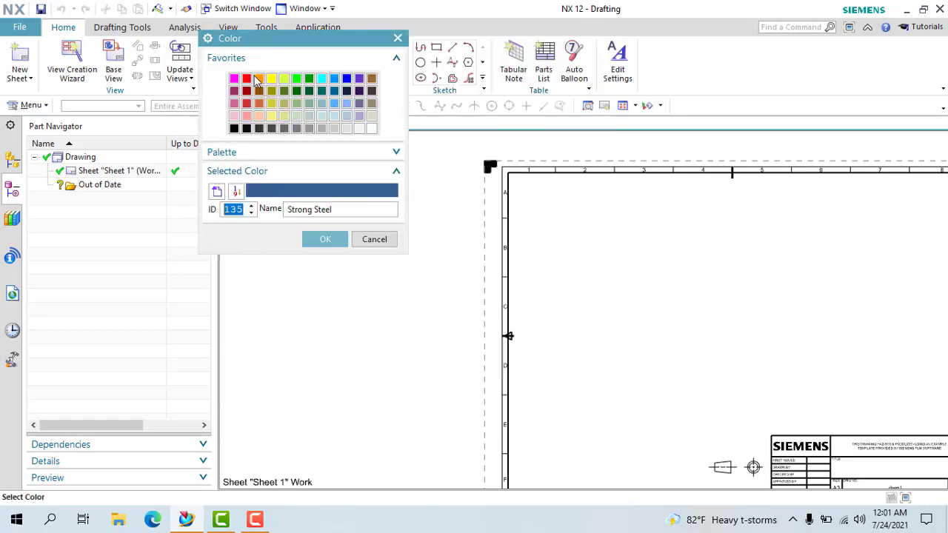
pyautogui.click(250, 78)
pyautogui.click(323, 239)
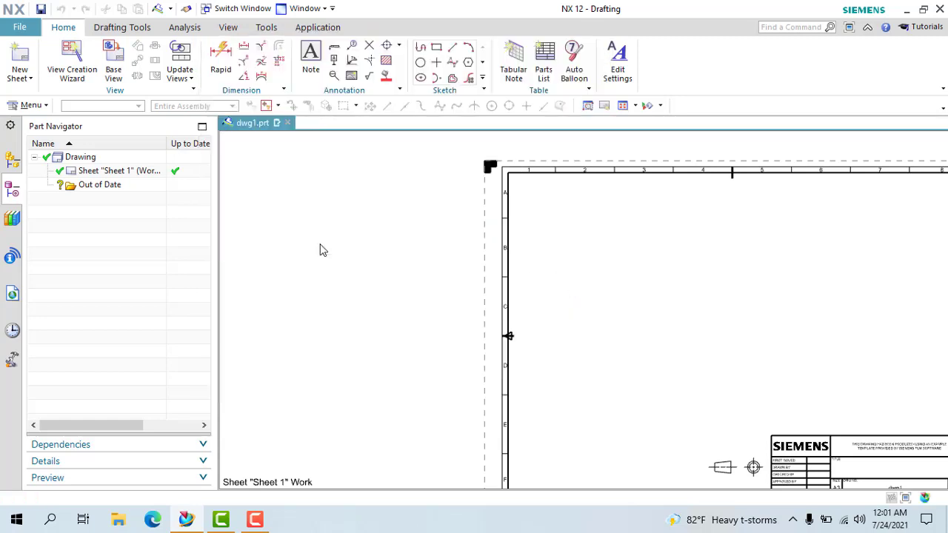
pyautogui.scroll(-2, 474, 286)
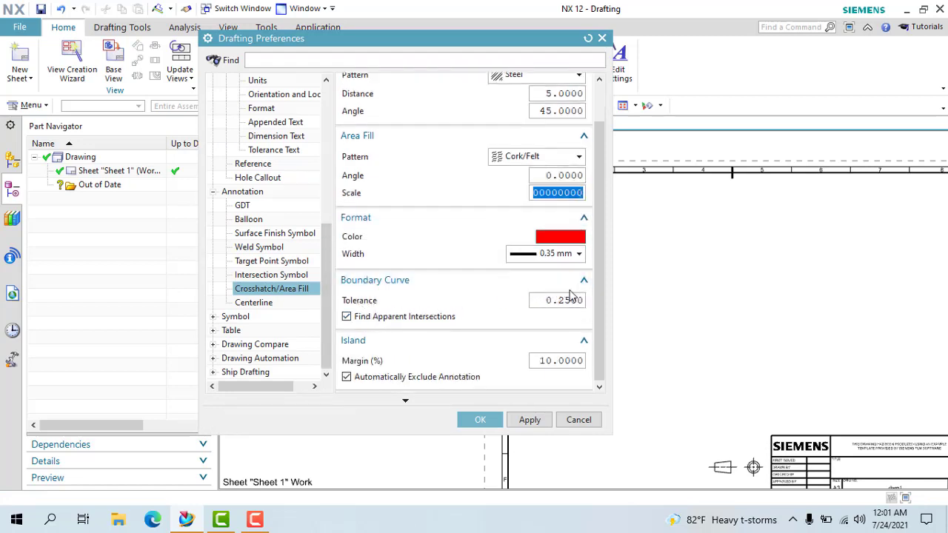
# Set centerlines to blue with 0.25 mm width and apply both to all annotation.
pyautogui.click(251, 303)
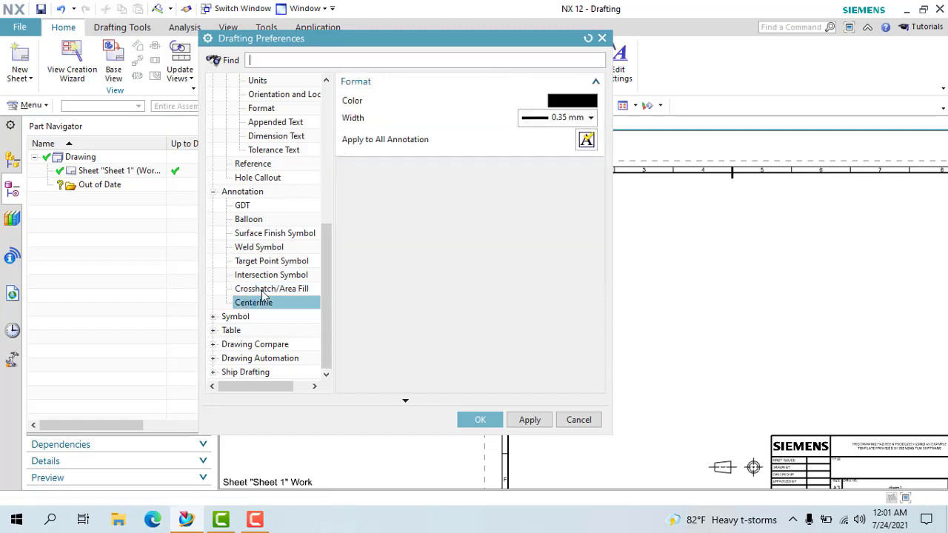
pyautogui.click(561, 101)
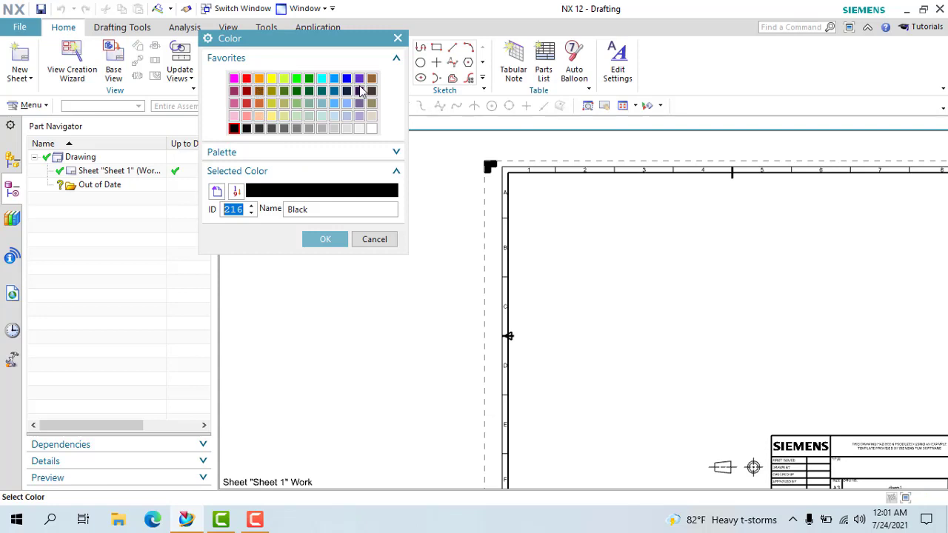
pyautogui.click(352, 78)
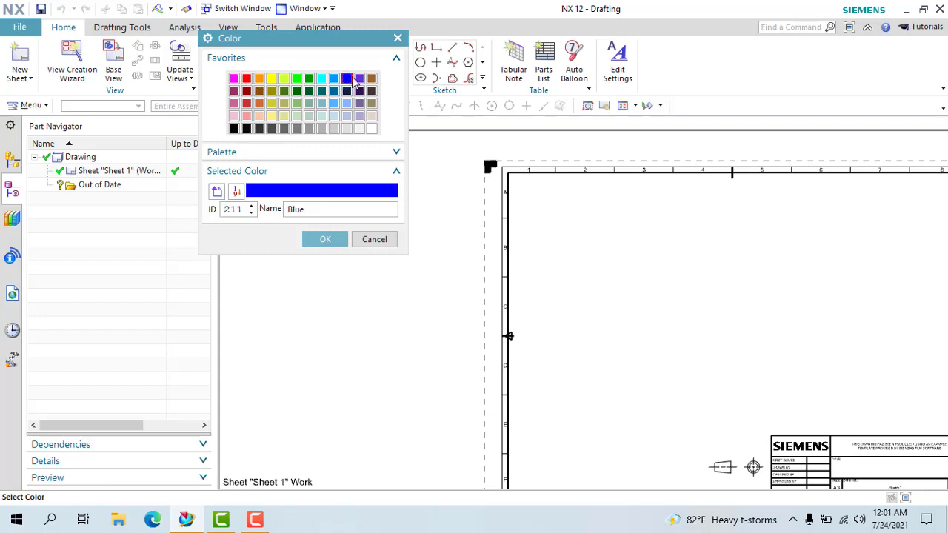
pyautogui.click(320, 239)
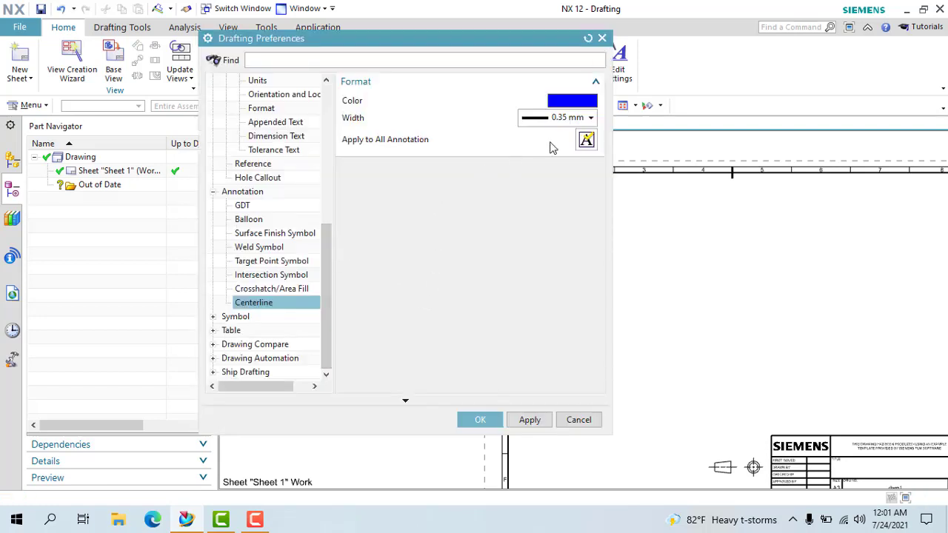
pyautogui.click(540, 119)
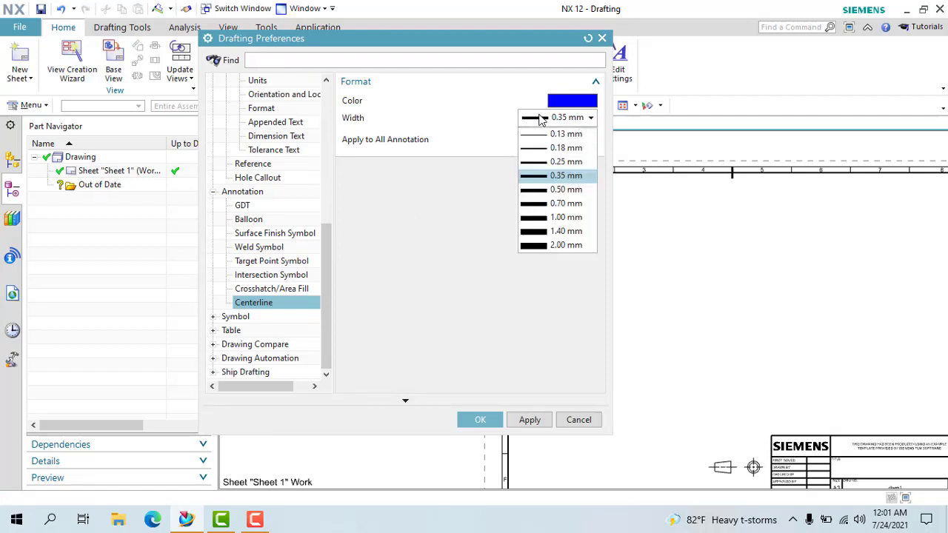
pyautogui.click(546, 170)
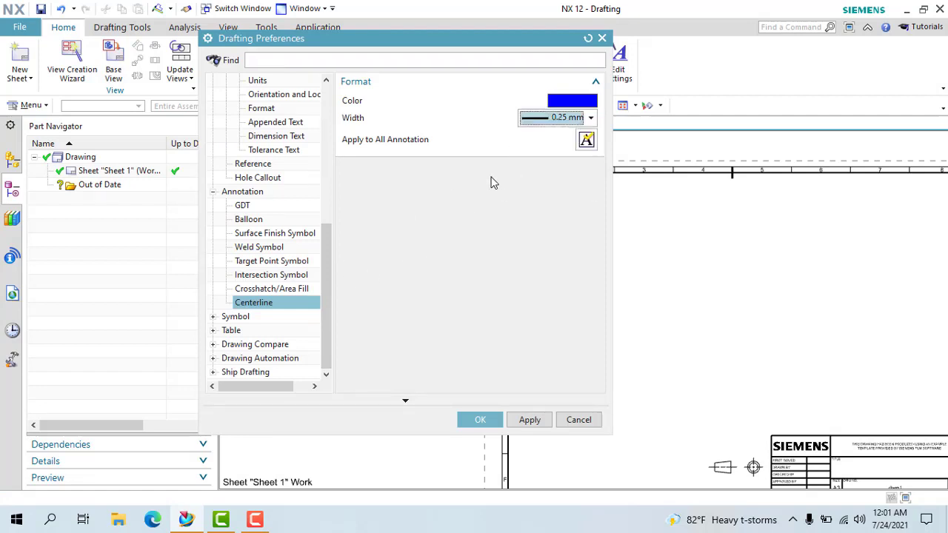
pyautogui.click(586, 140)
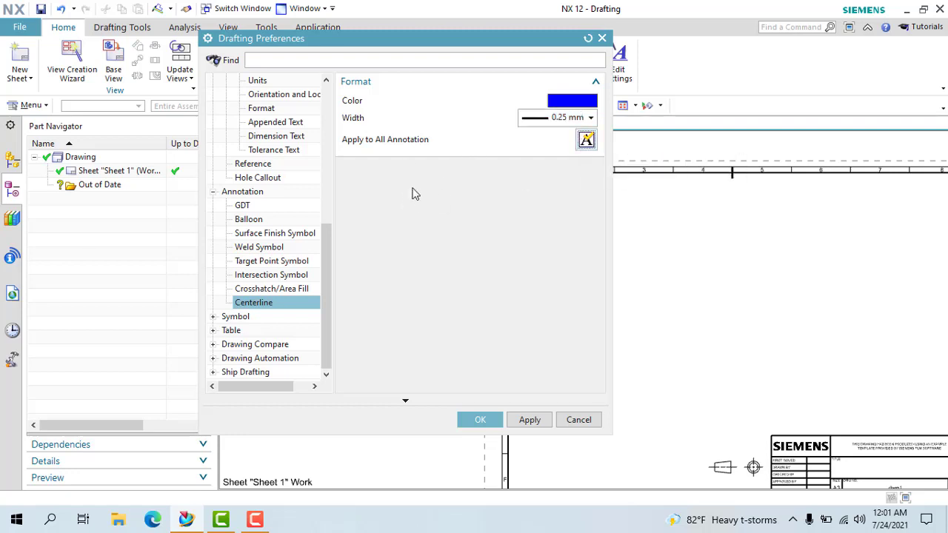
pyautogui.click(231, 318)
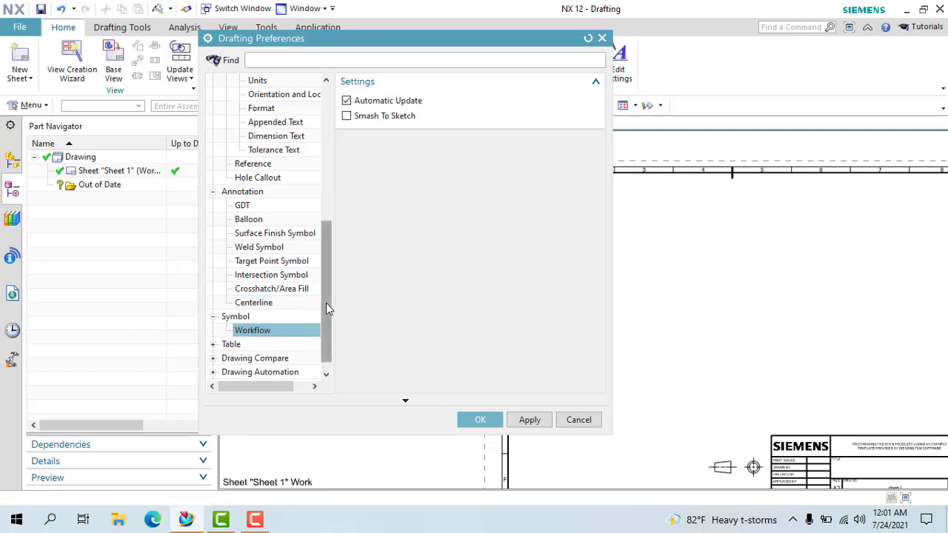
# Expand Table > Common to show the Cell page with Middle Left alignment.
pyautogui.moveTo(331, 327); pyautogui.dragTo(334, 355)
pyautogui.click(213, 330)
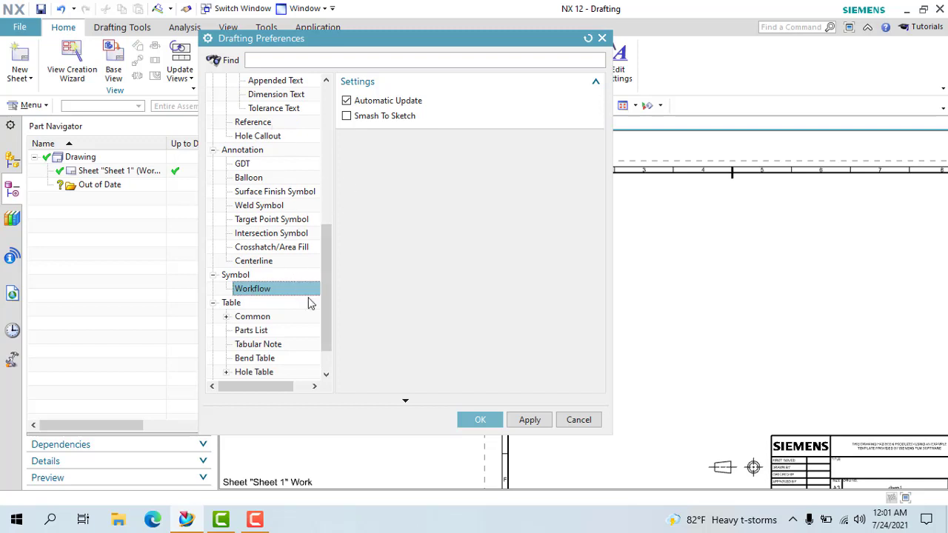
pyautogui.moveTo(328, 257); pyautogui.dragTo(340, 338)
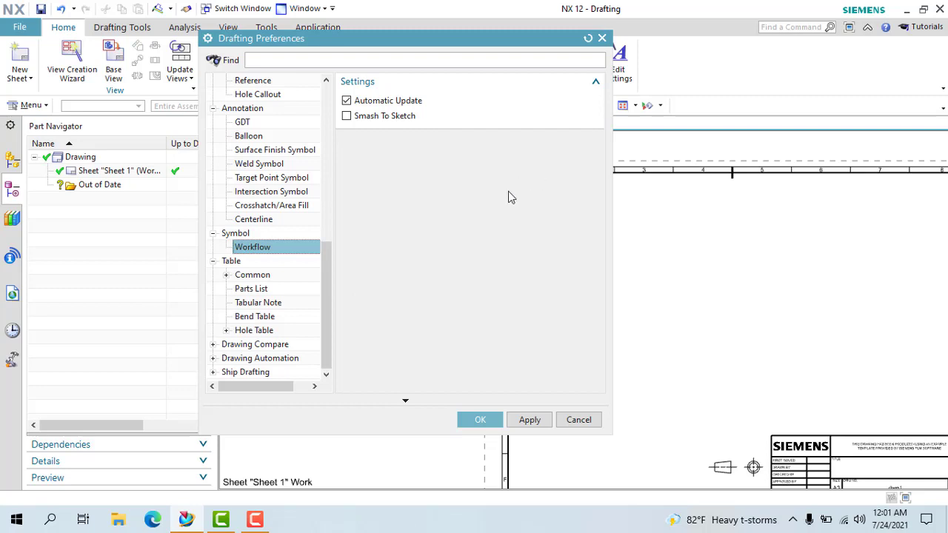
pyautogui.click(252, 275)
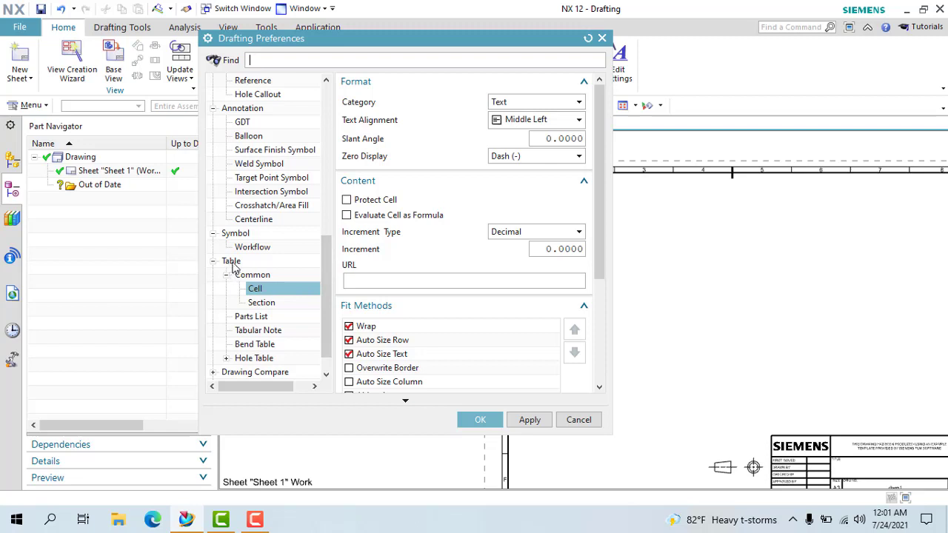
pyautogui.click(257, 304)
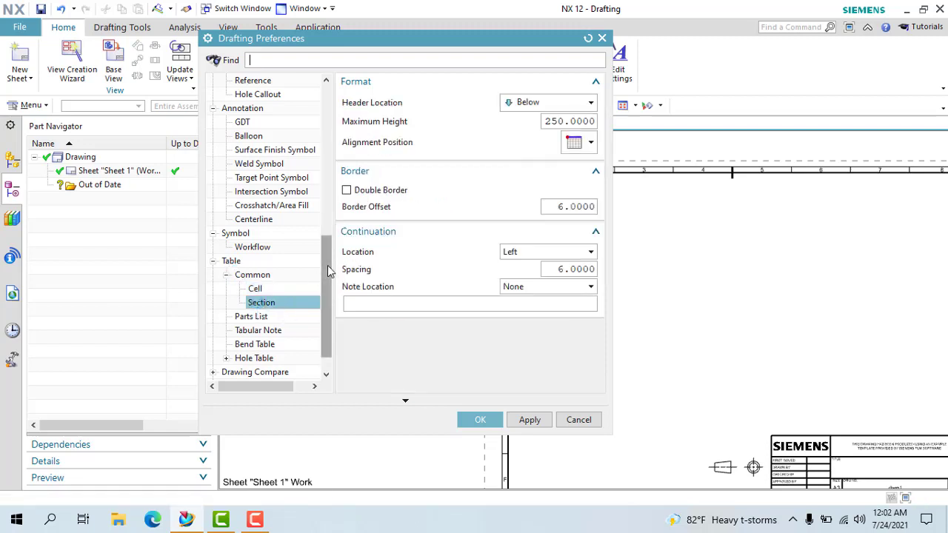
pyautogui.scroll(-1, 323, 314)
pyautogui.click(252, 290)
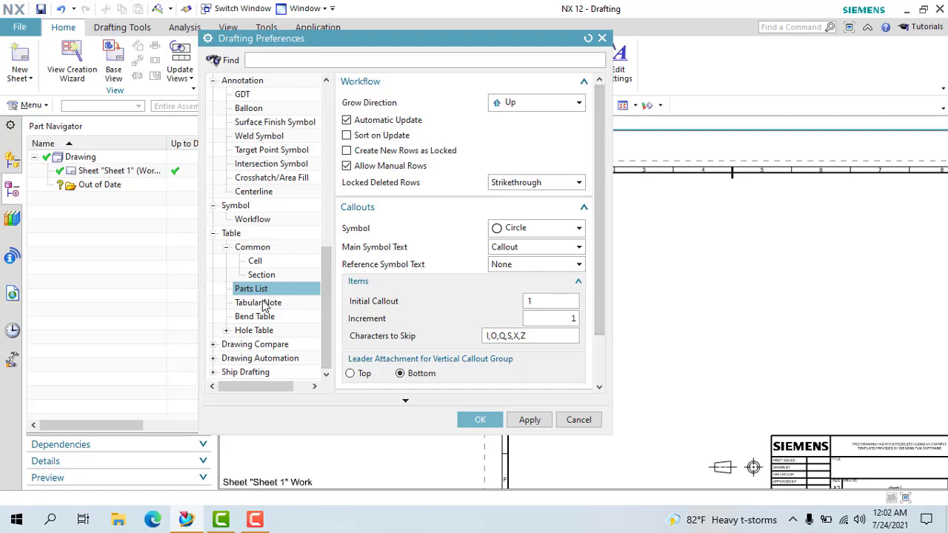
pyautogui.moveTo(459, 48); pyautogui.dragTo(490, 149)
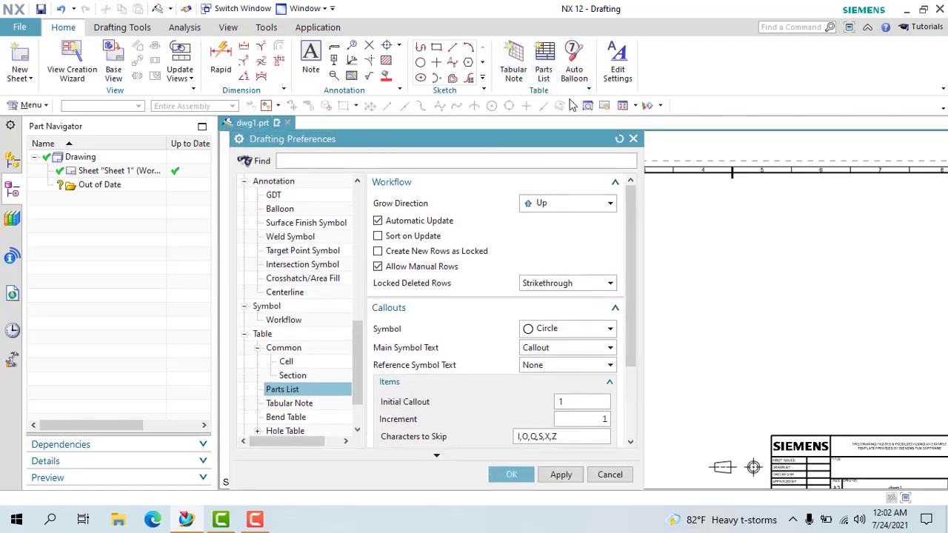
pyautogui.moveTo(458, 144)
pyautogui.mouseDown()
pyautogui.moveTo(446, 114)
pyautogui.moveTo(463, 6)
pyautogui.mouseUp()
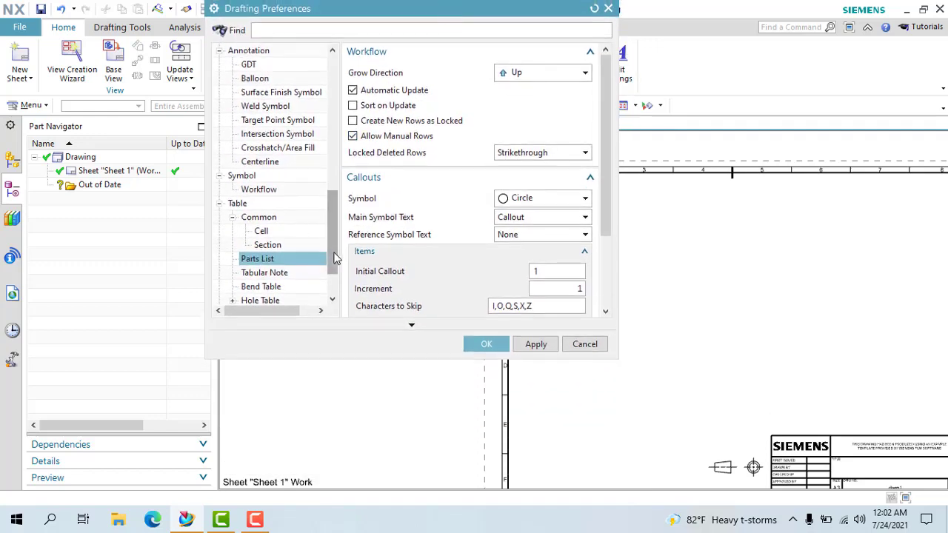
pyautogui.scroll(-2, 337, 277)
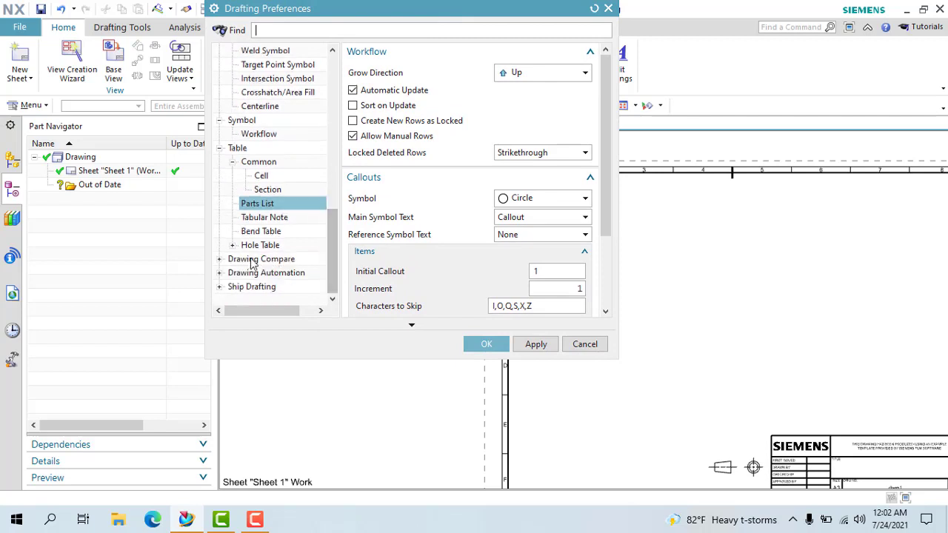
pyautogui.moveTo(332, 235); pyautogui.dragTo(333, 165)
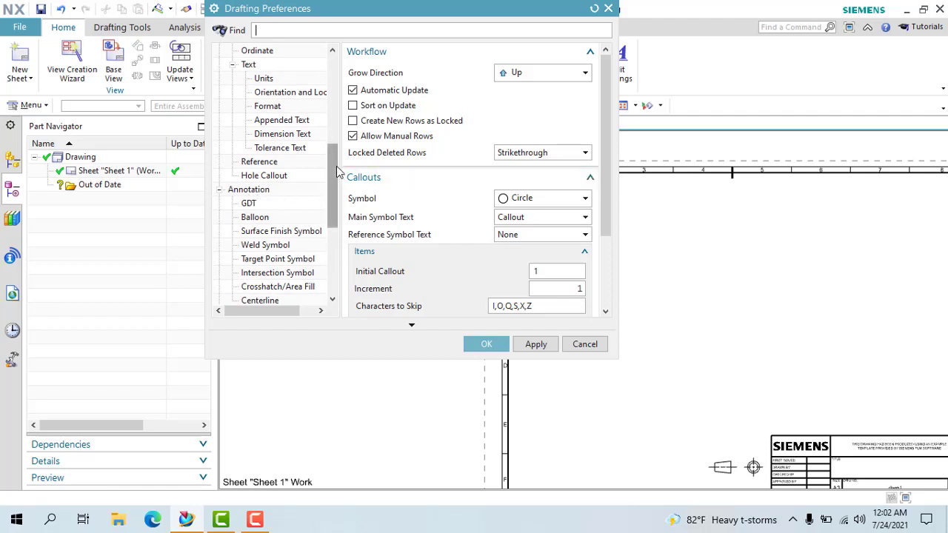
pyautogui.scroll(3, 332, 185)
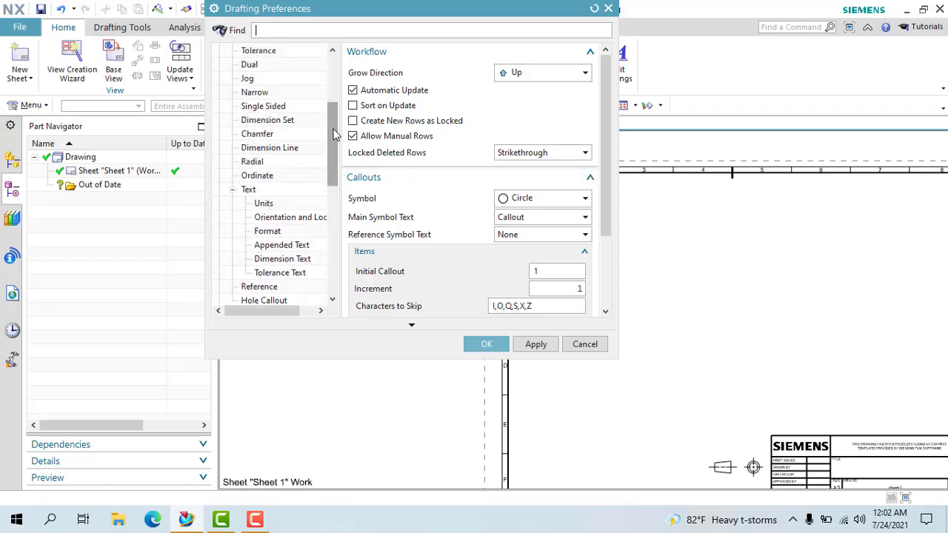
pyautogui.scroll(3, 334, 133)
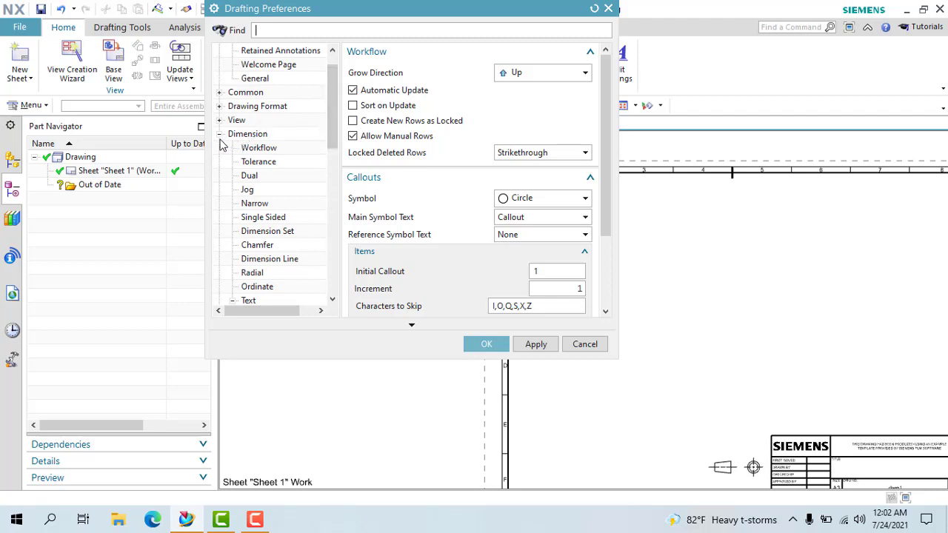
# Collapse Dimension, Table and Annotation, expand Drawing Compare, and apply the drafting preferences.
pyautogui.click(219, 135)
pyautogui.scroll(1, 288, 148)
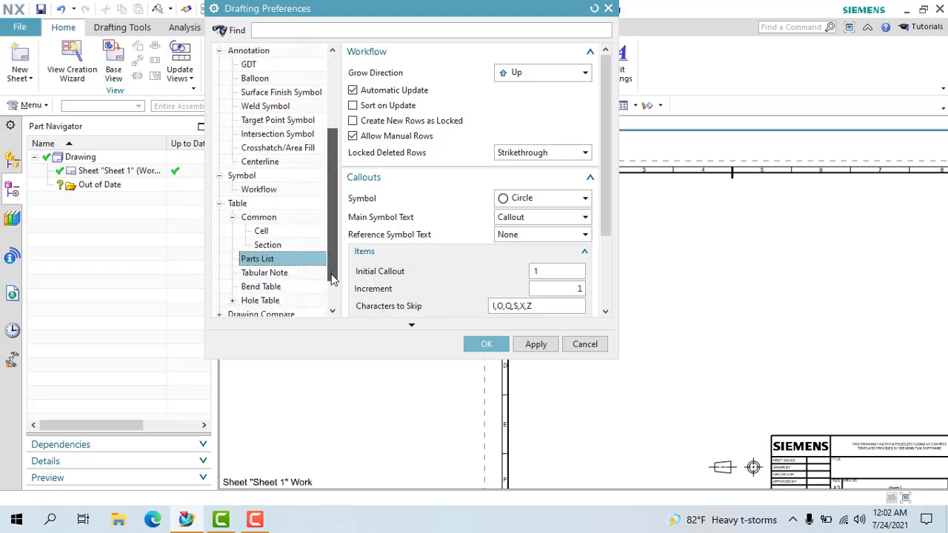
pyautogui.moveTo(333, 204); pyautogui.dragTo(333, 289)
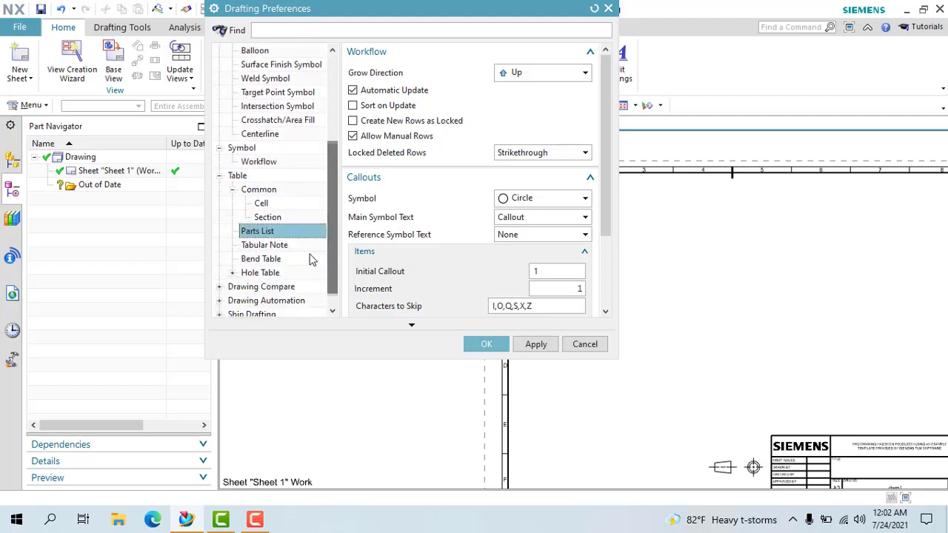
pyautogui.click(220, 177)
pyautogui.click(219, 123)
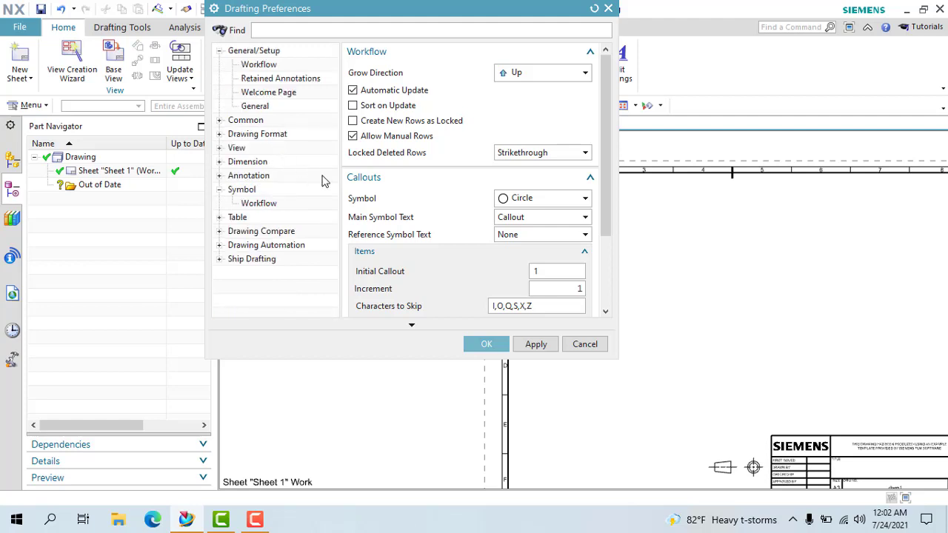
pyautogui.click(219, 217)
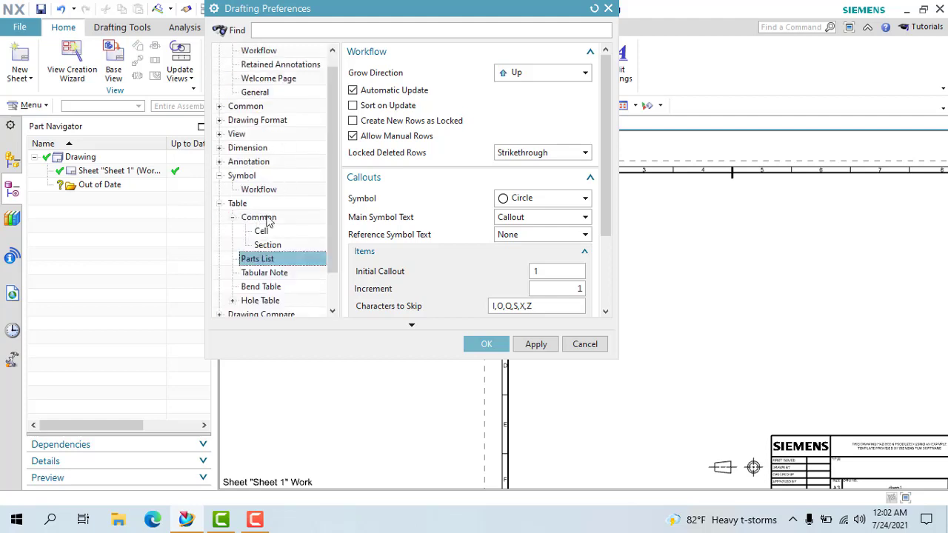
pyautogui.scroll(-1, 266, 237)
pyautogui.scroll(2, 262, 251)
pyautogui.click(220, 217)
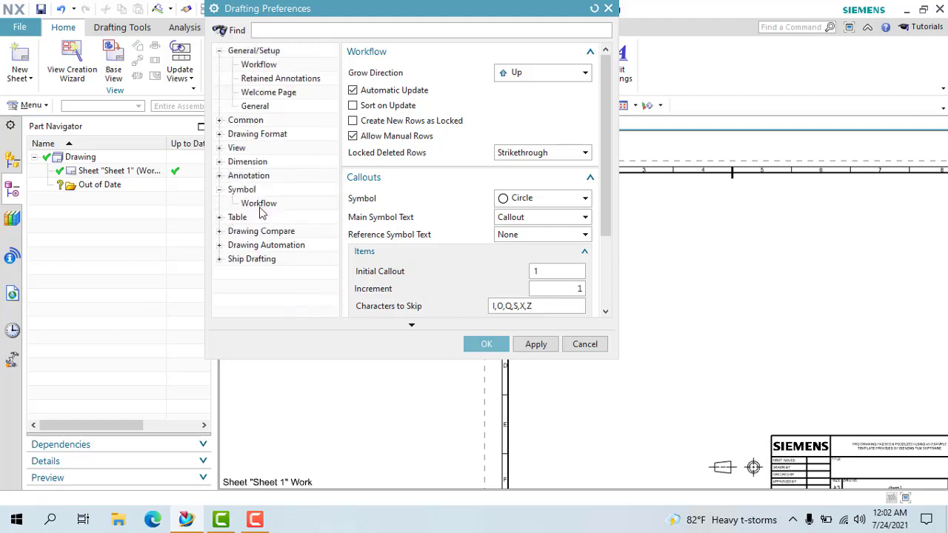
pyautogui.click(219, 231)
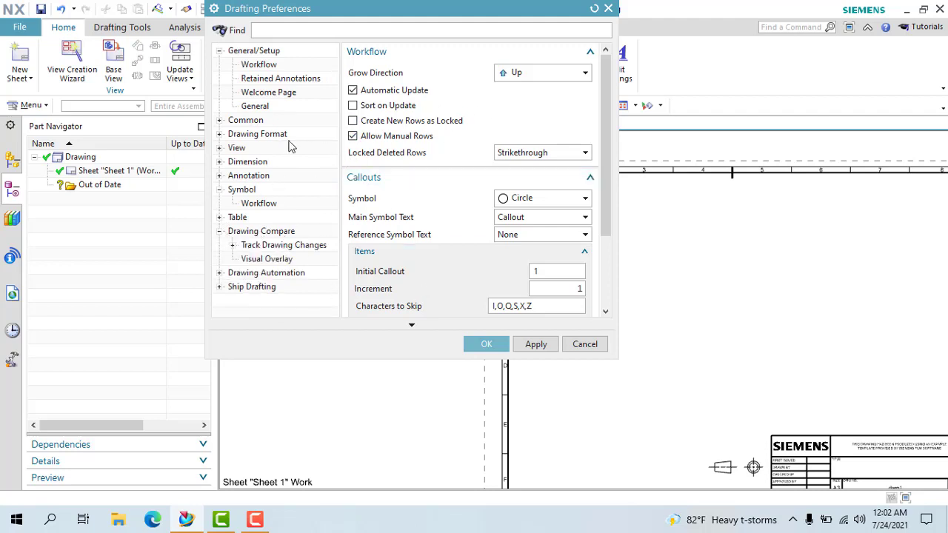
pyautogui.click(536, 348)
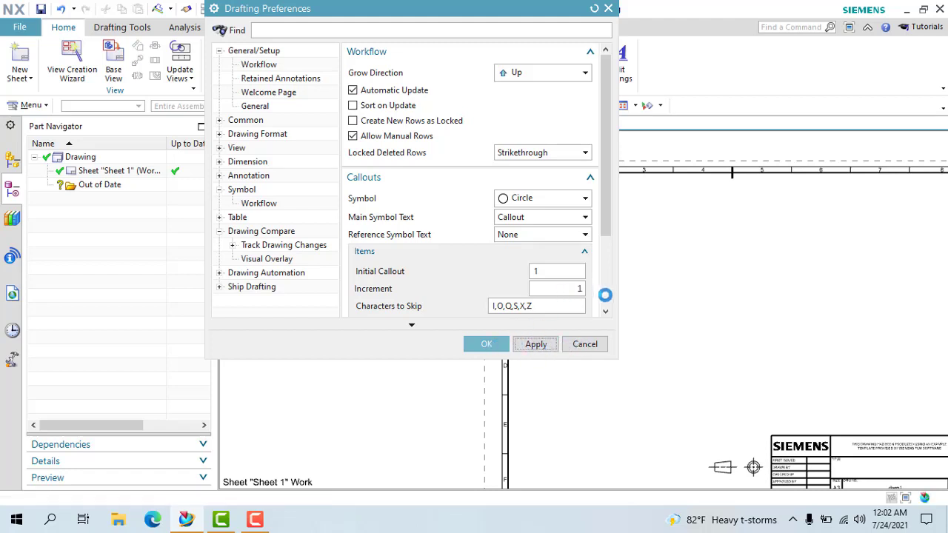
# Accept the Drafting Preferences and zoom around the A3 Sheet 1 to inspect the Siemens title block.
pyautogui.click(593, 345)
pyautogui.scroll(-3, 486, 317)
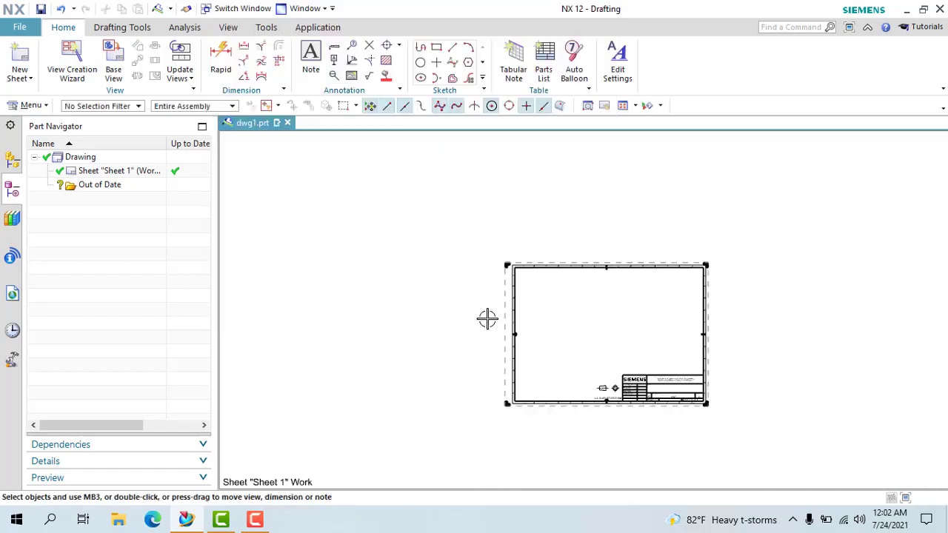
pyautogui.scroll(-1, 654, 349)
pyautogui.scroll(-1, 615, 304)
pyautogui.scroll(2, 615, 305)
pyautogui.scroll(2, 744, 271)
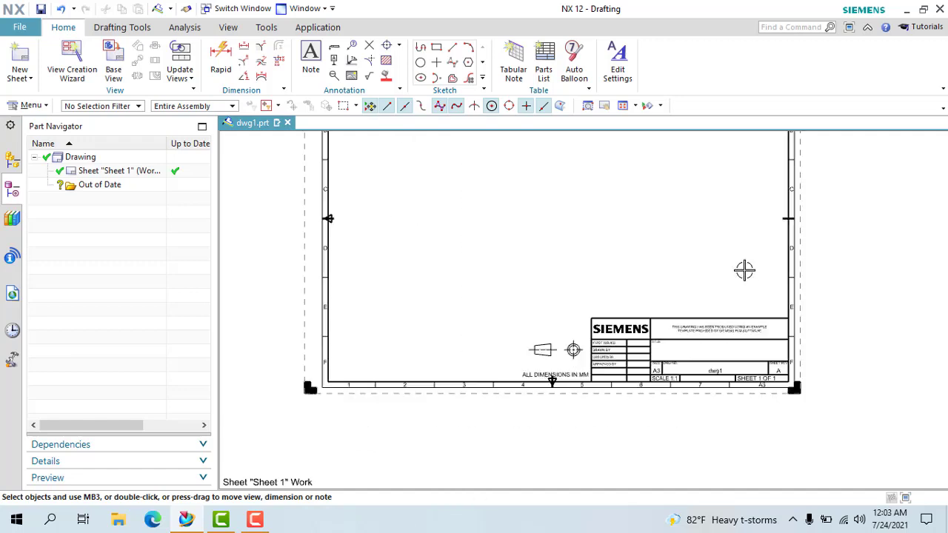
pyautogui.scroll(-3, 745, 268)
pyautogui.scroll(2, 743, 226)
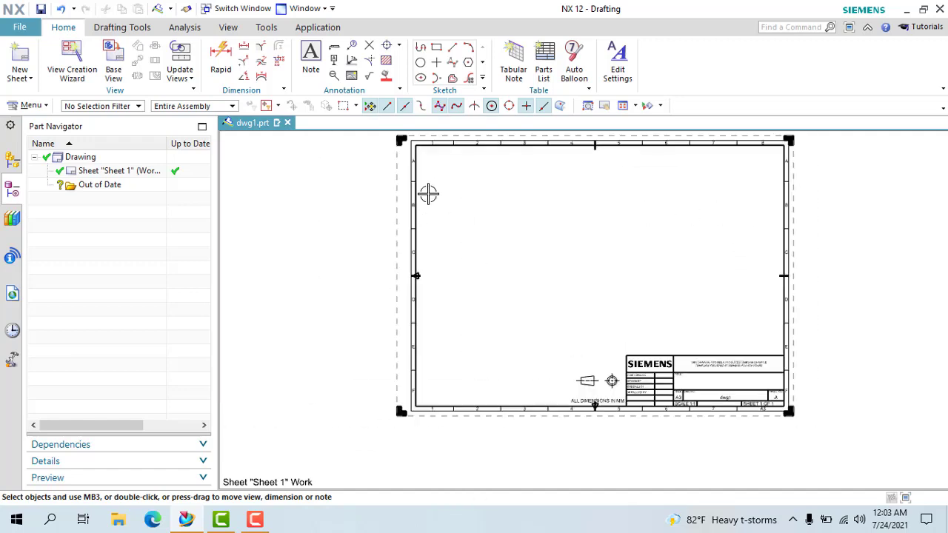
pyautogui.scroll(-2, 448, 189)
pyautogui.scroll(1, 647, 234)
pyautogui.scroll(-1, 629, 232)
pyautogui.scroll(1, 592, 228)
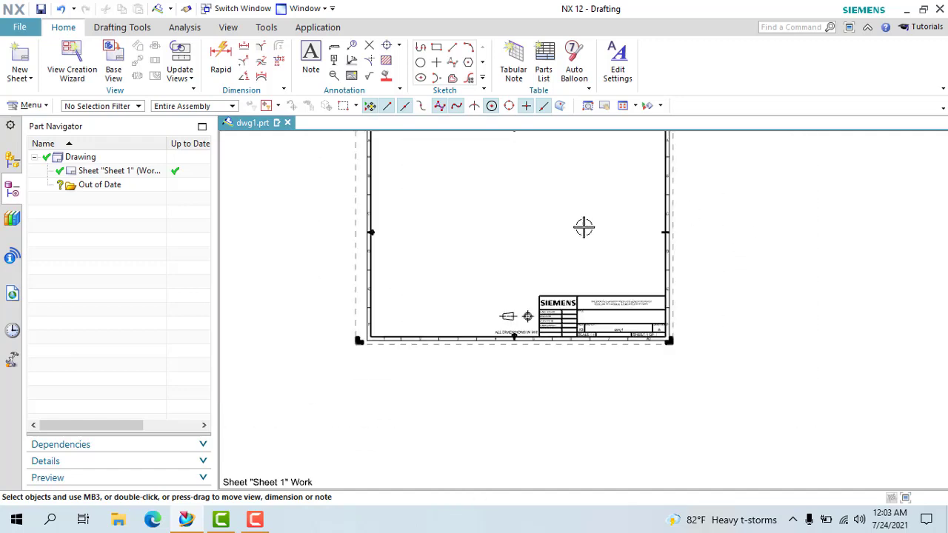
pyautogui.scroll(1, 578, 281)
pyautogui.scroll(-1, 577, 281)
pyautogui.scroll(-2, 577, 281)
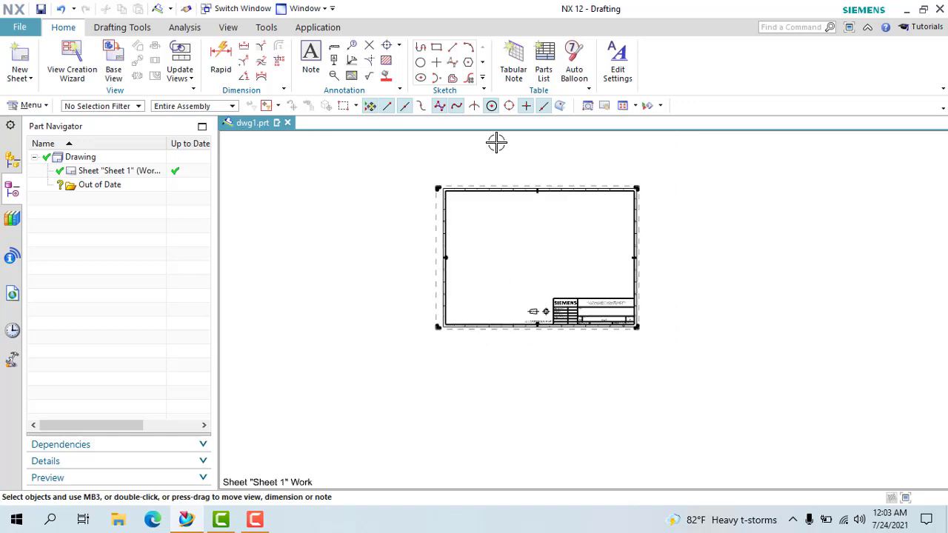
pyautogui.scroll(2, 575, 228)
pyautogui.scroll(1, 586, 229)
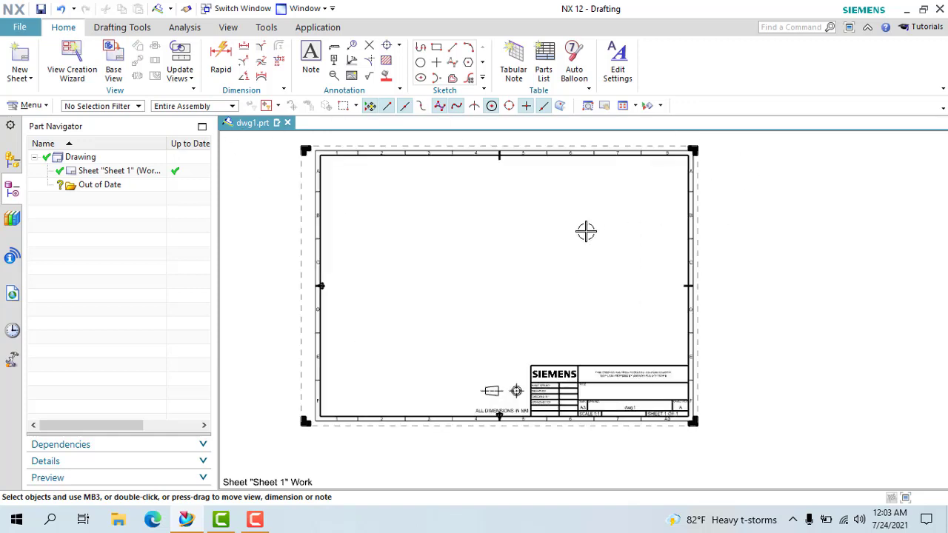
pyautogui.scroll(2, 592, 333)
pyautogui.scroll(-5, 604, 370)
pyautogui.scroll(2, 604, 370)
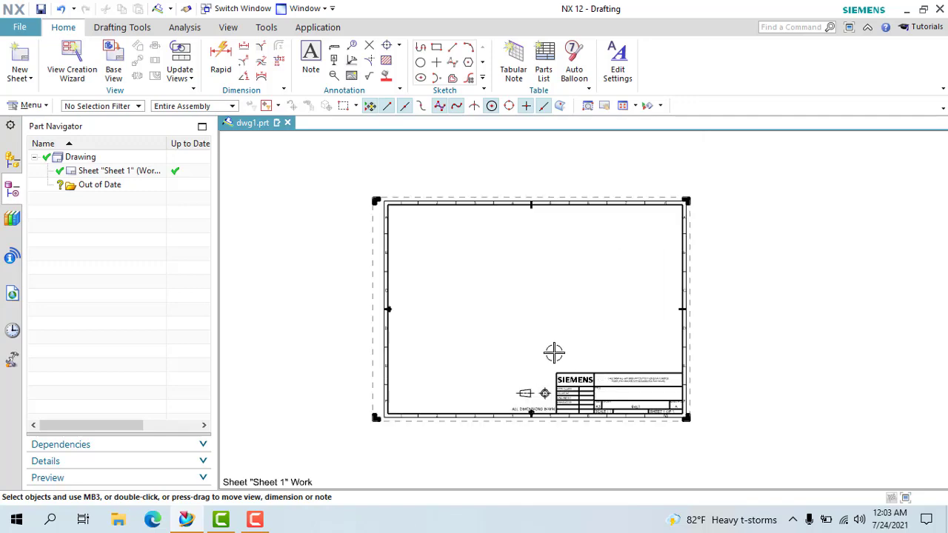
pyautogui.scroll(3, 571, 368)
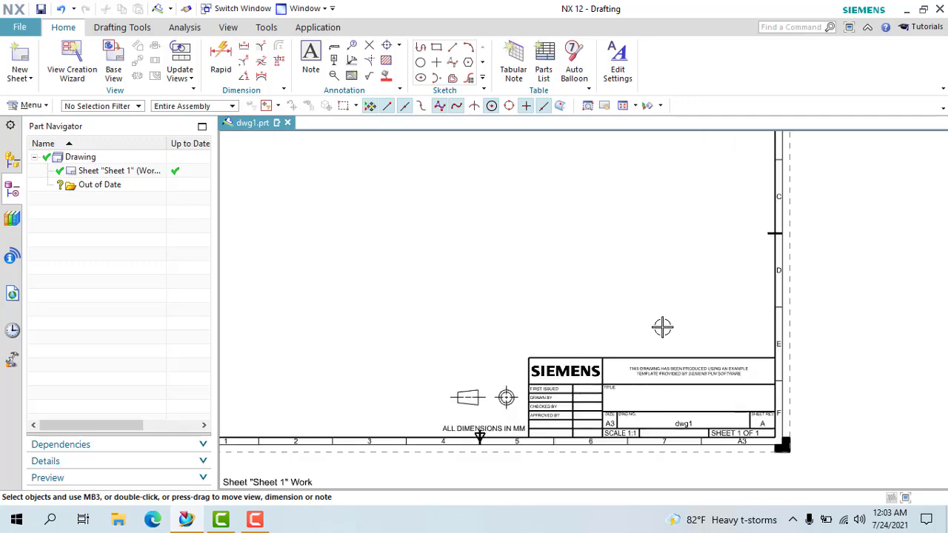
pyautogui.scroll(-2, 661, 325)
pyautogui.scroll(2, 701, 383)
pyautogui.scroll(1, 706, 381)
pyautogui.scroll(1, 744, 368)
pyautogui.scroll(-3, 775, 357)
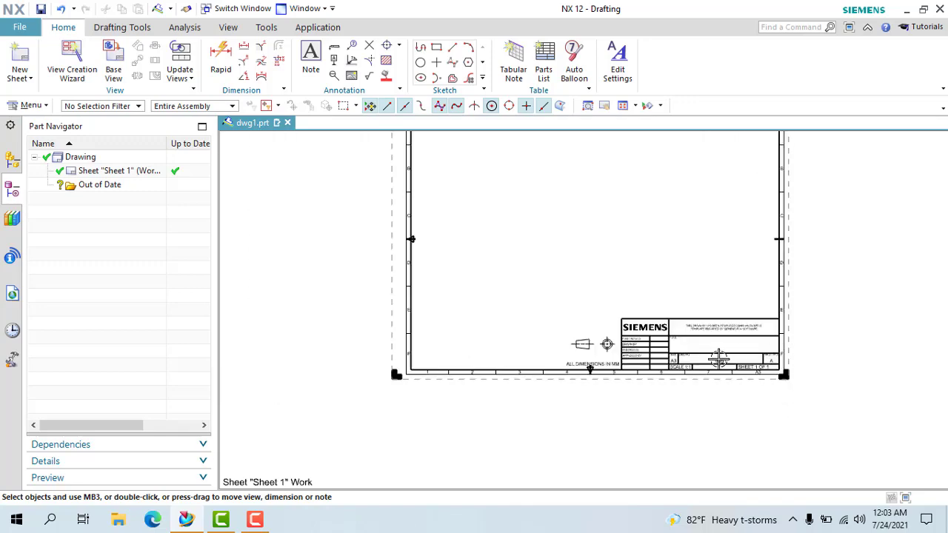
pyautogui.scroll(3, 777, 356)
pyautogui.scroll(1, 777, 357)
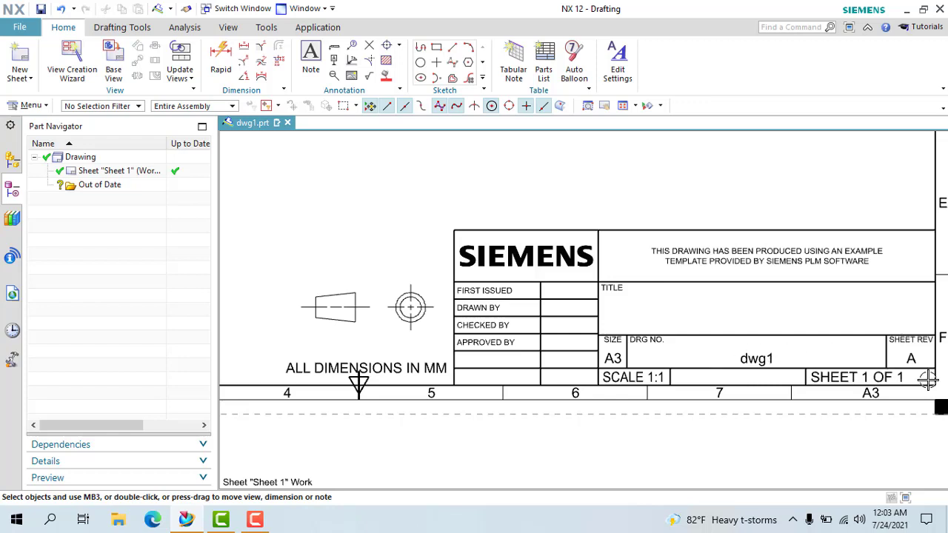
pyautogui.scroll(-2, 466, 262)
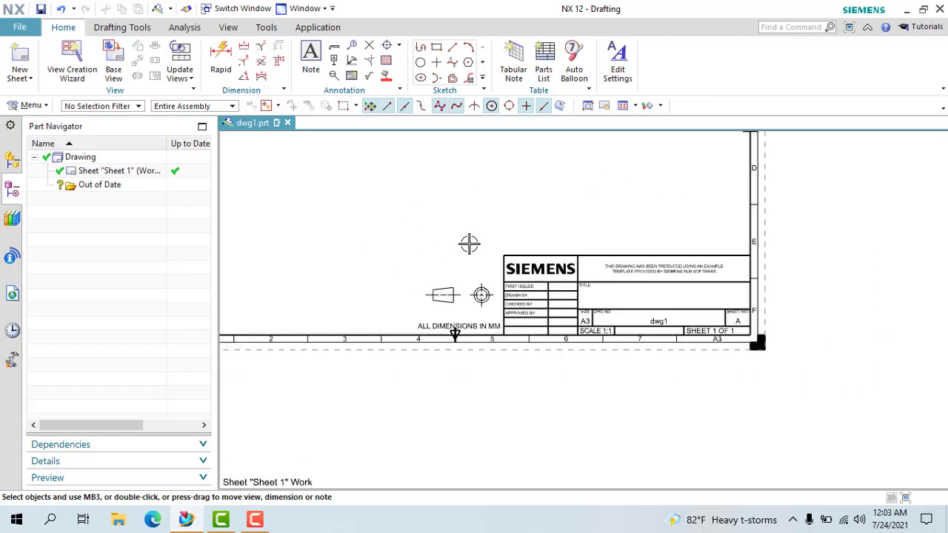
pyautogui.scroll(1, 600, 240)
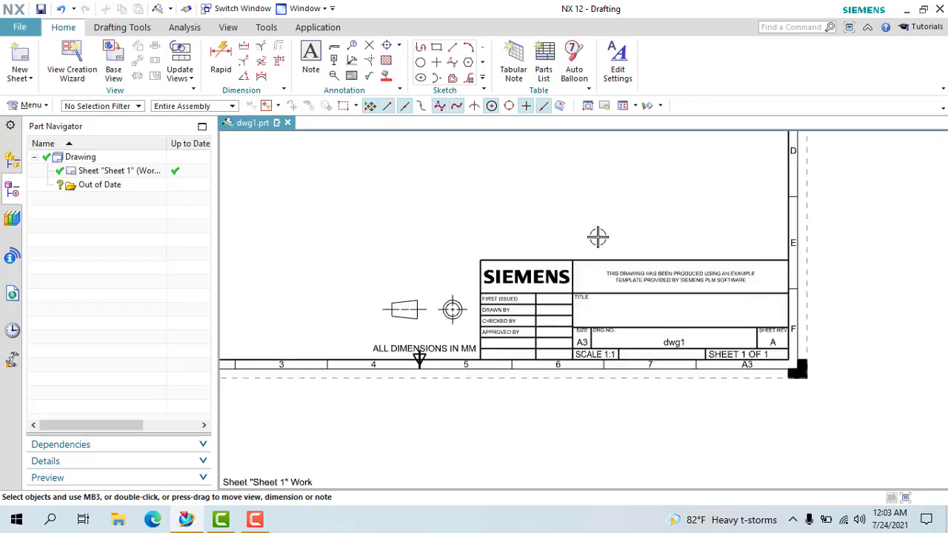
pyautogui.scroll(-3, 461, 241)
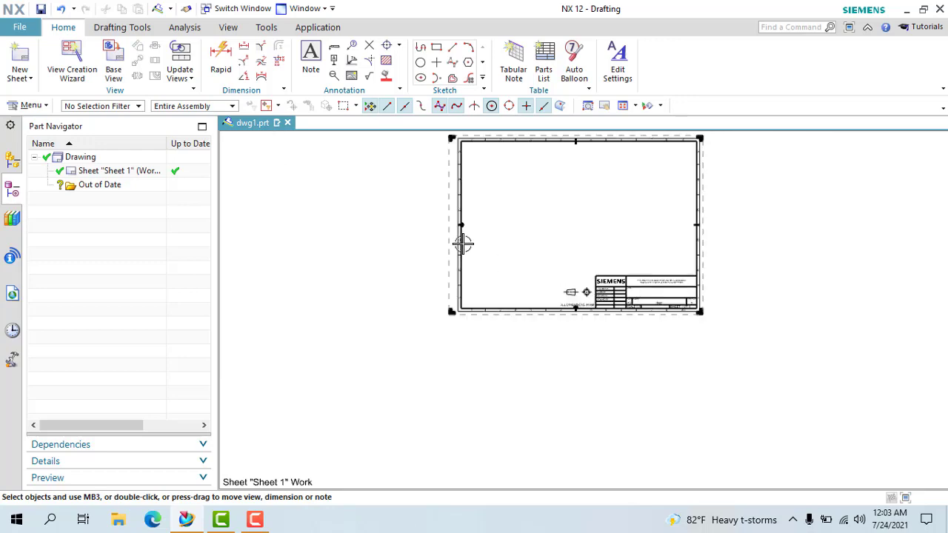
pyautogui.scroll(-2, 563, 209)
pyautogui.scroll(3, 490, 262)
pyautogui.scroll(1, 406, 259)
pyautogui.scroll(4, 406, 259)
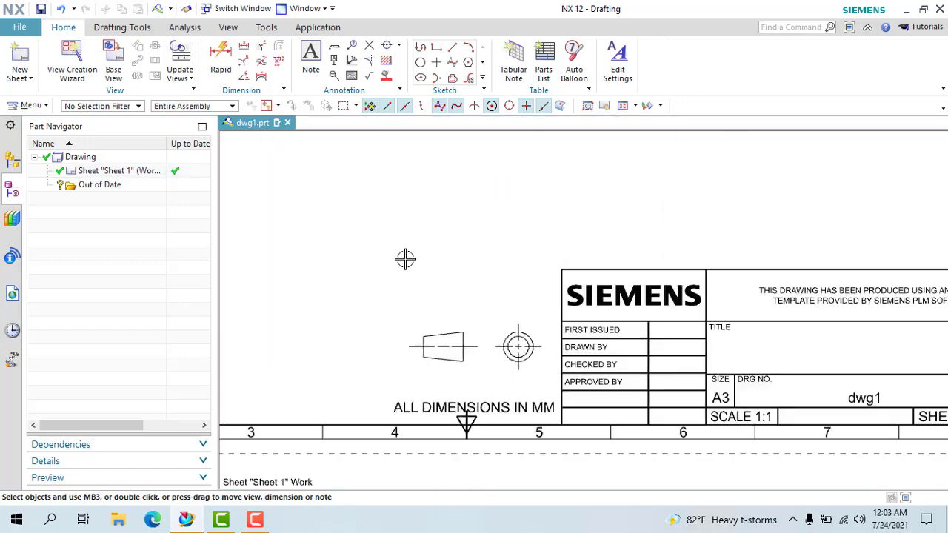
pyautogui.scroll(-1, 405, 258)
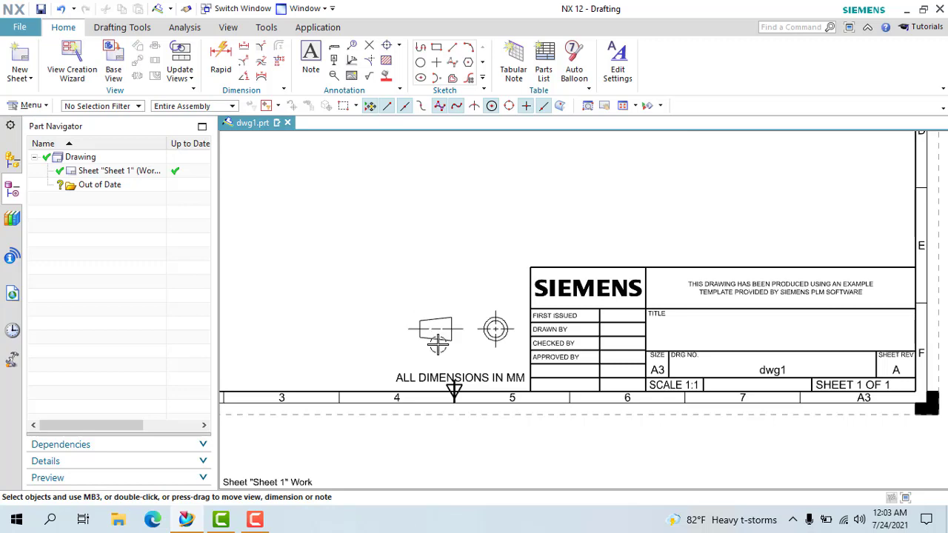
pyautogui.scroll(-3, 711, 316)
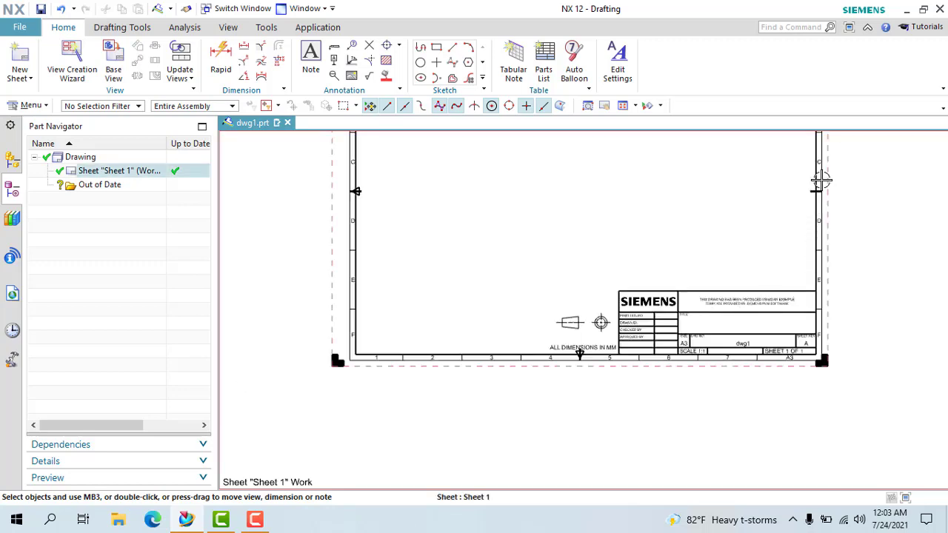
pyautogui.scroll(1, 820, 185)
pyautogui.scroll(4, 514, 394)
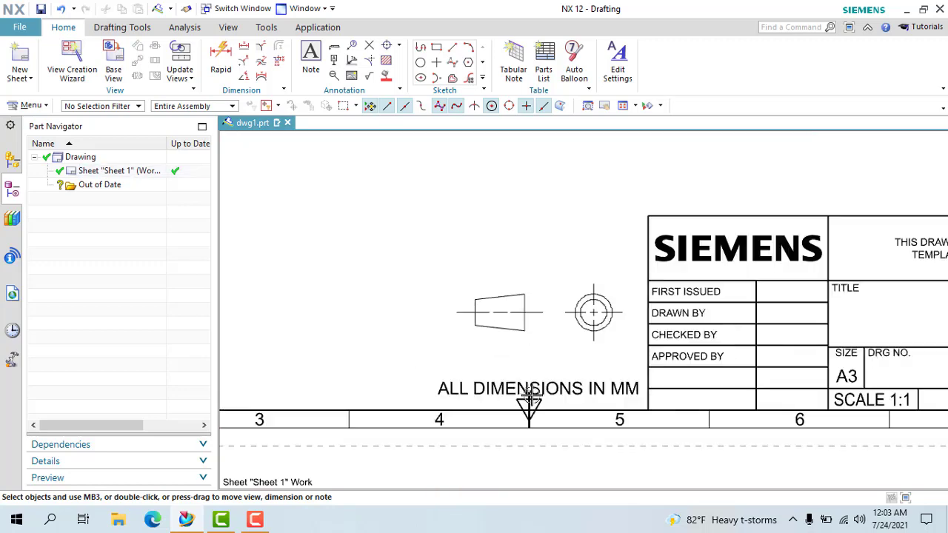
pyautogui.scroll(-5, 552, 396)
pyautogui.scroll(-2, 543, 370)
pyautogui.scroll(-4, 666, 243)
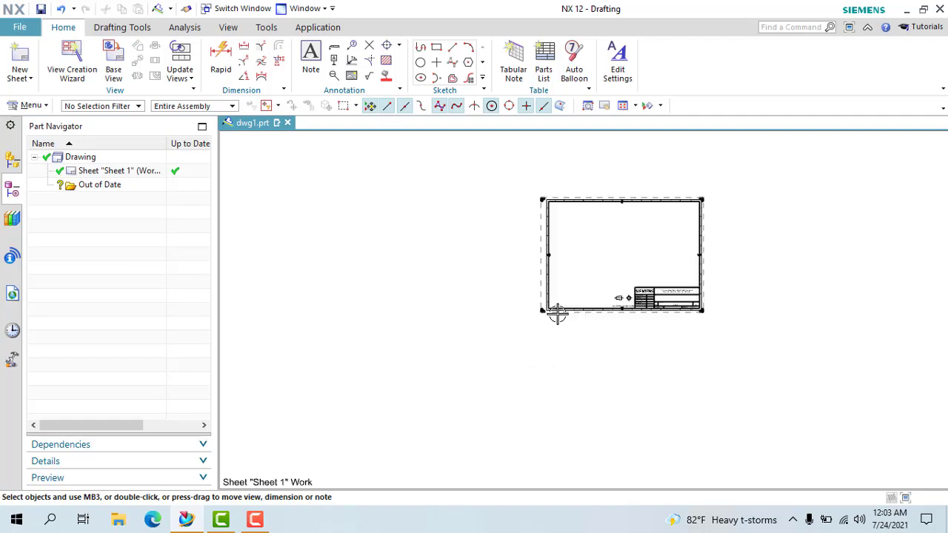
pyautogui.scroll(3, 735, 196)
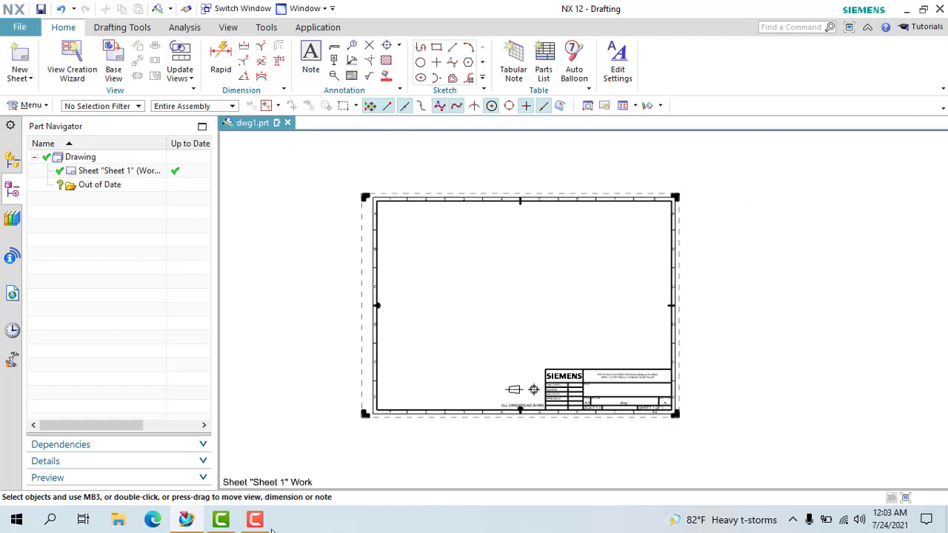